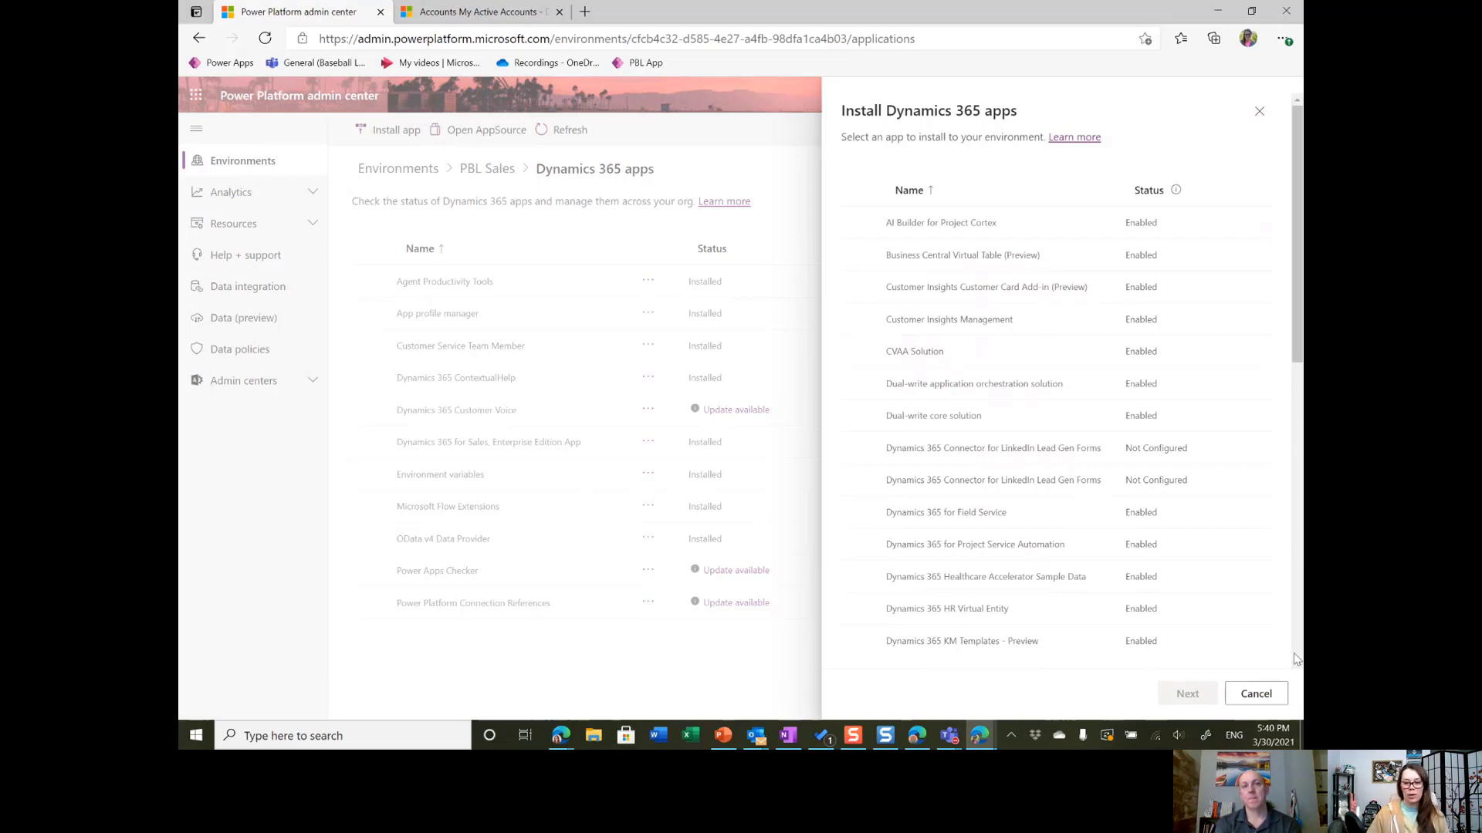
Step: Leave the Dynamics 365 app installation, return to the environments list and start a new environment named Test
{"action": "left_click", "coordinate": [1250, 694]}
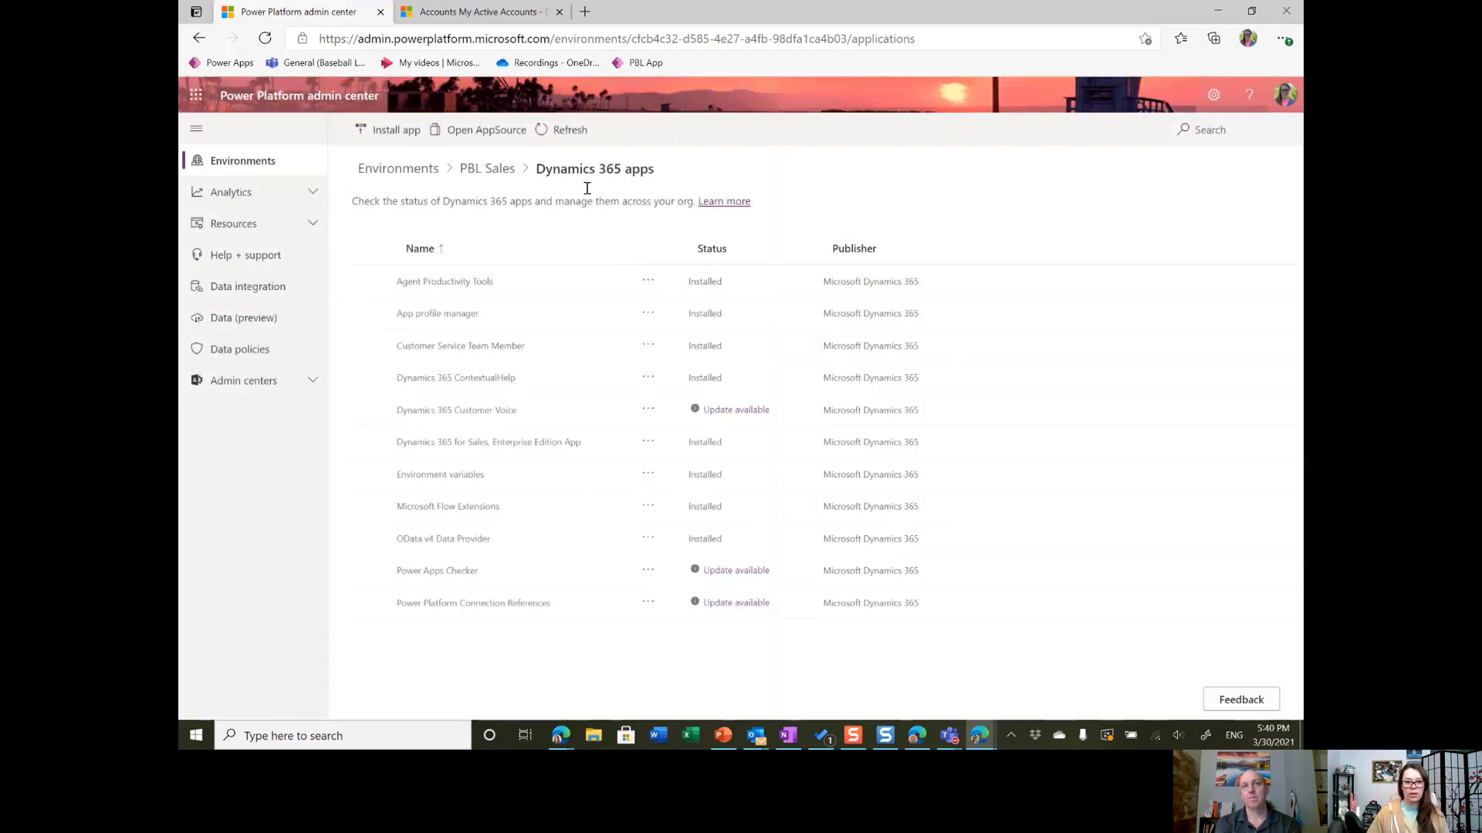
{"action": "left_click", "coordinate": [417, 168]}
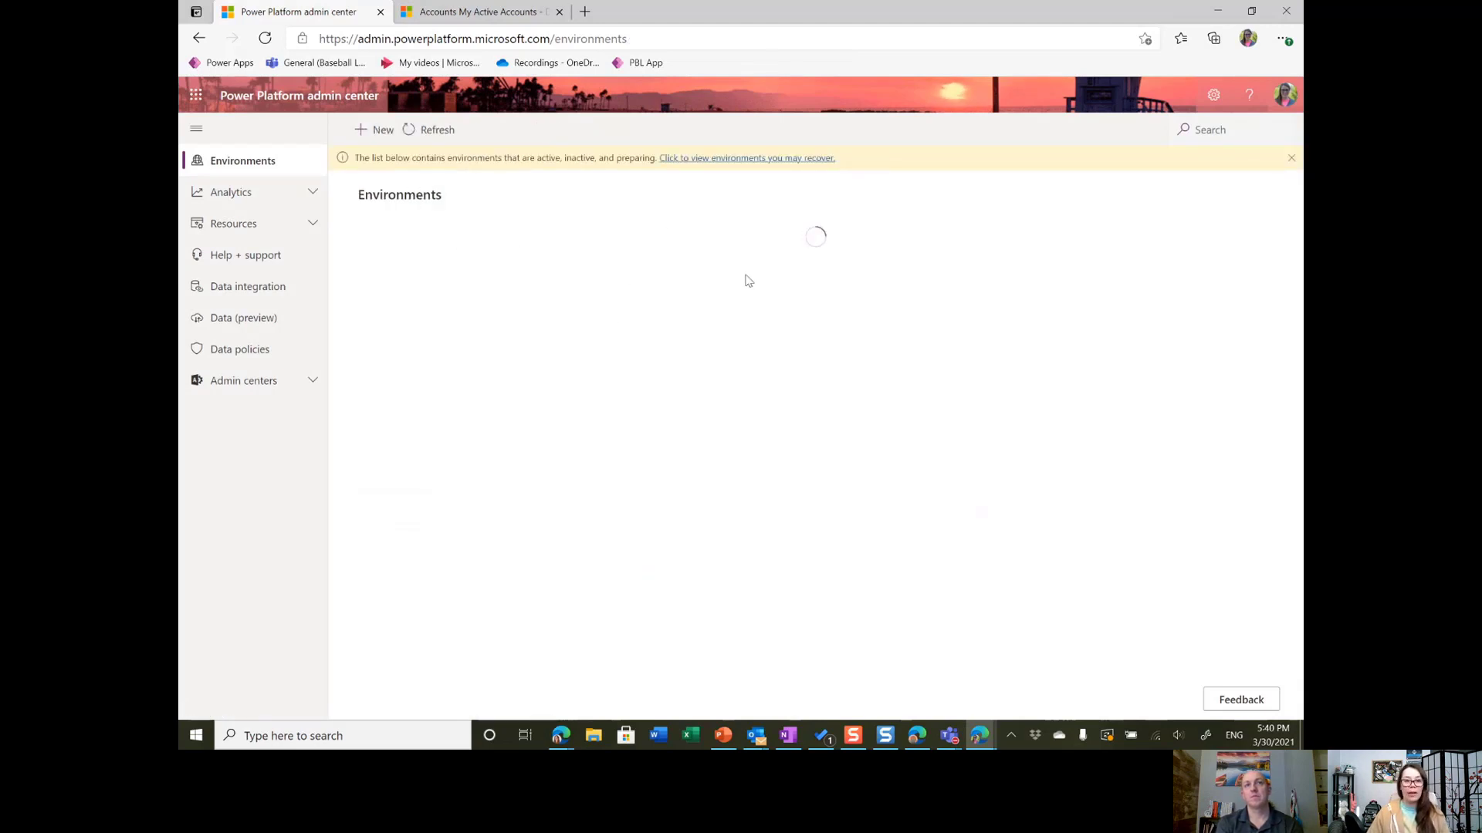
{"action": "left_click", "coordinate": [376, 132]}
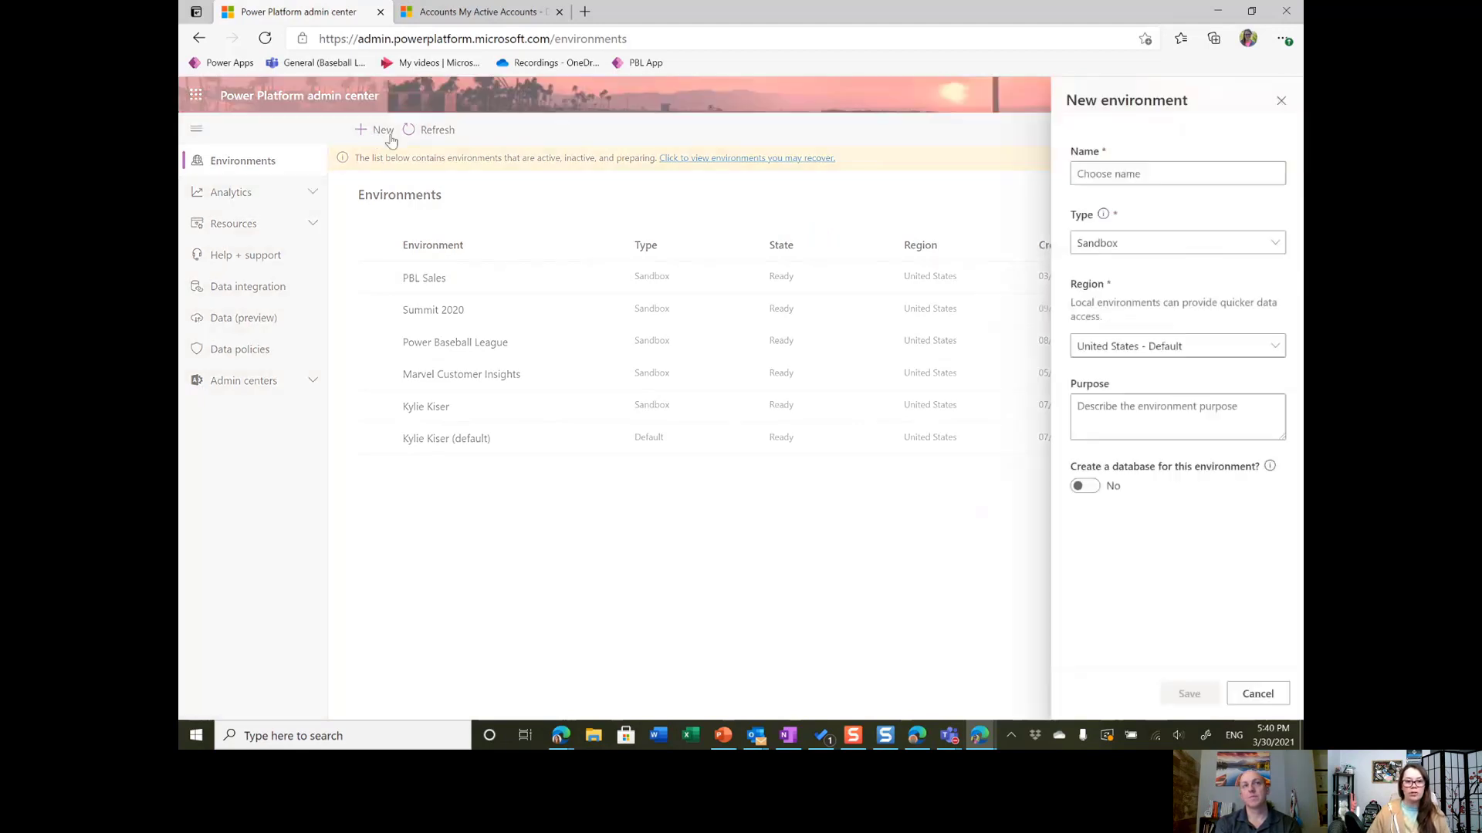
{"action": "left_click", "coordinate": [1160, 177]}
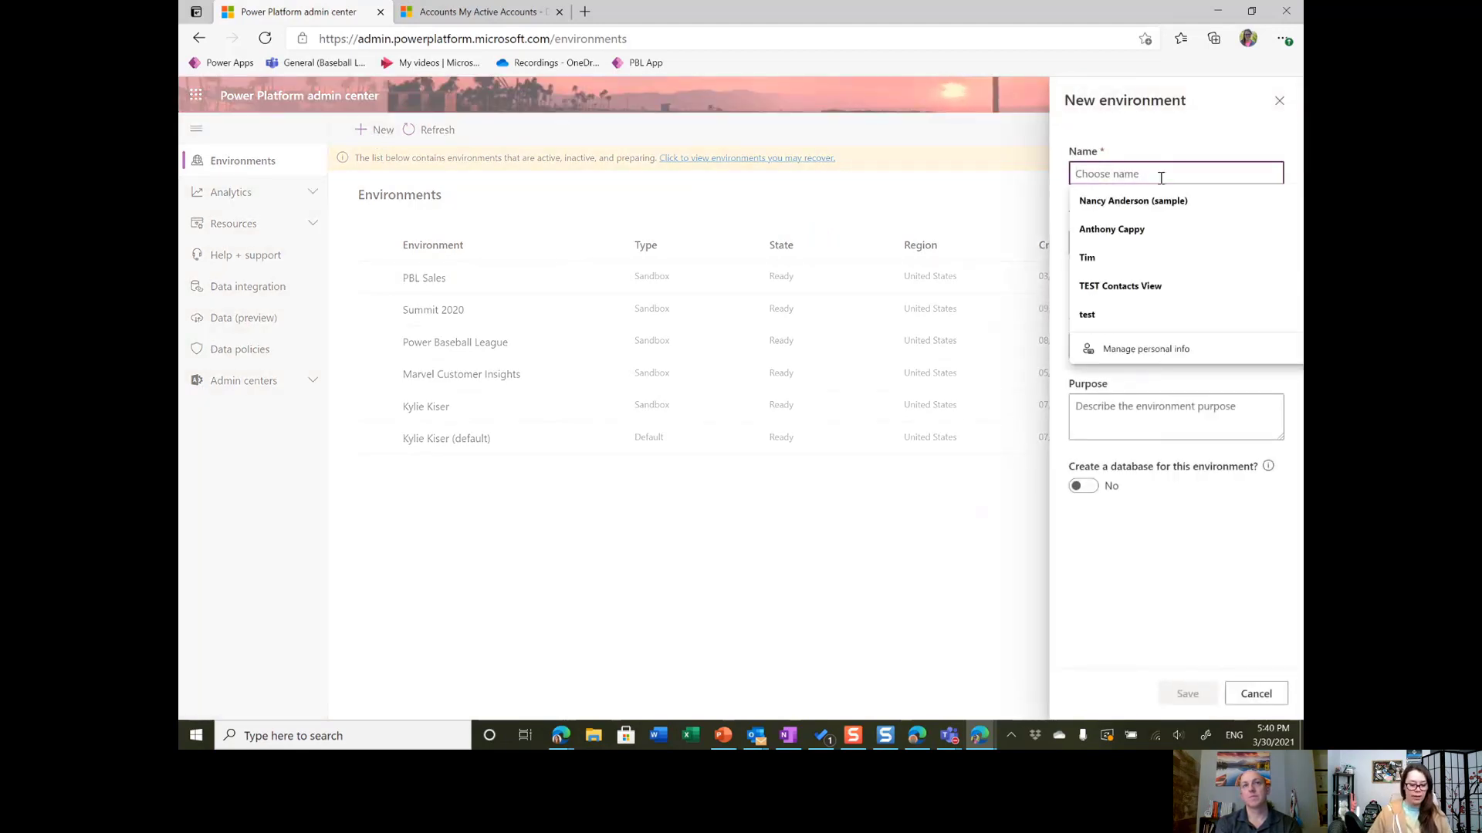
{"action": "type", "text": "Test"}
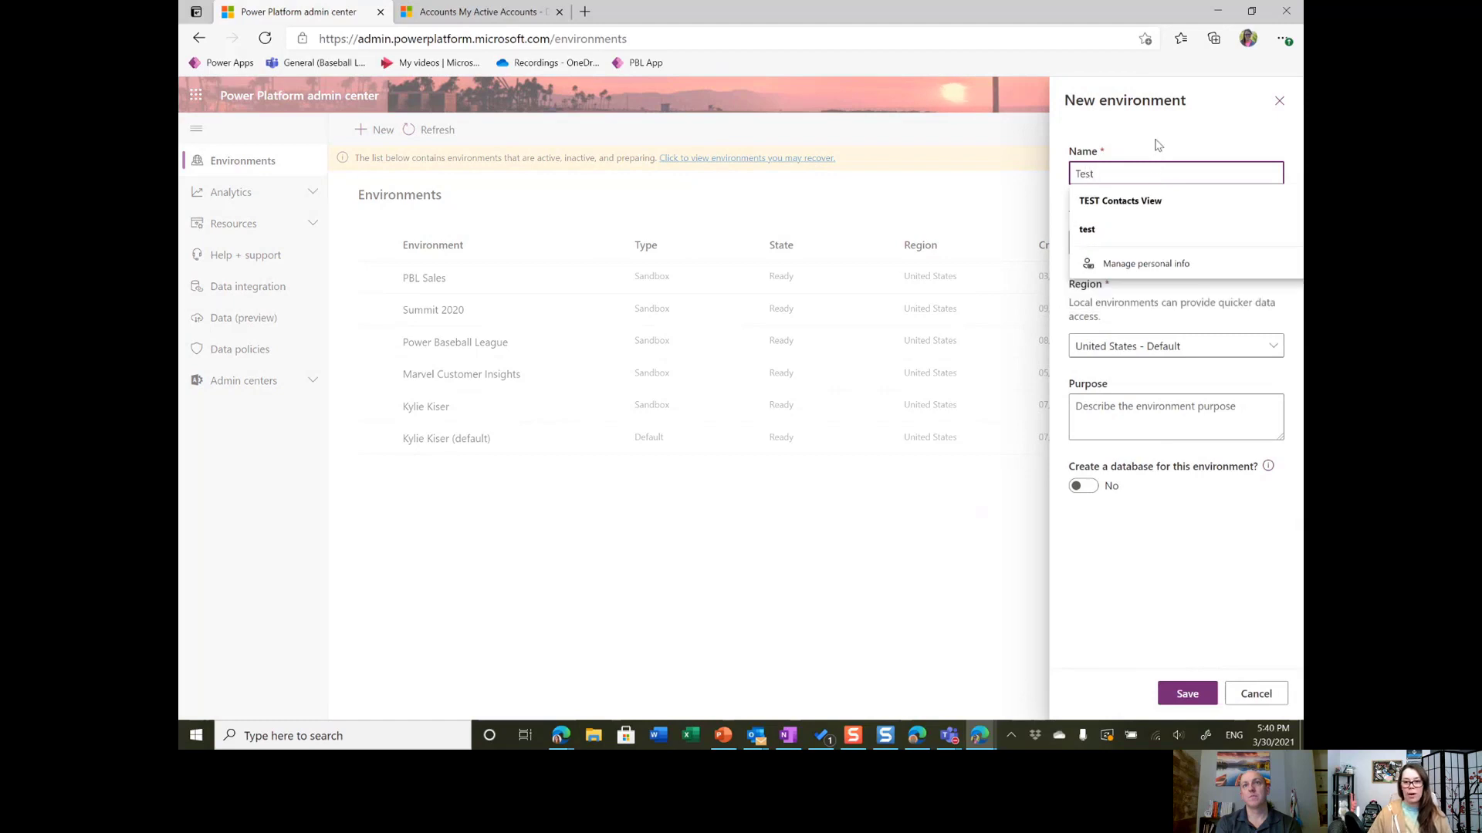
{"action": "left_click", "coordinate": [1157, 145]}
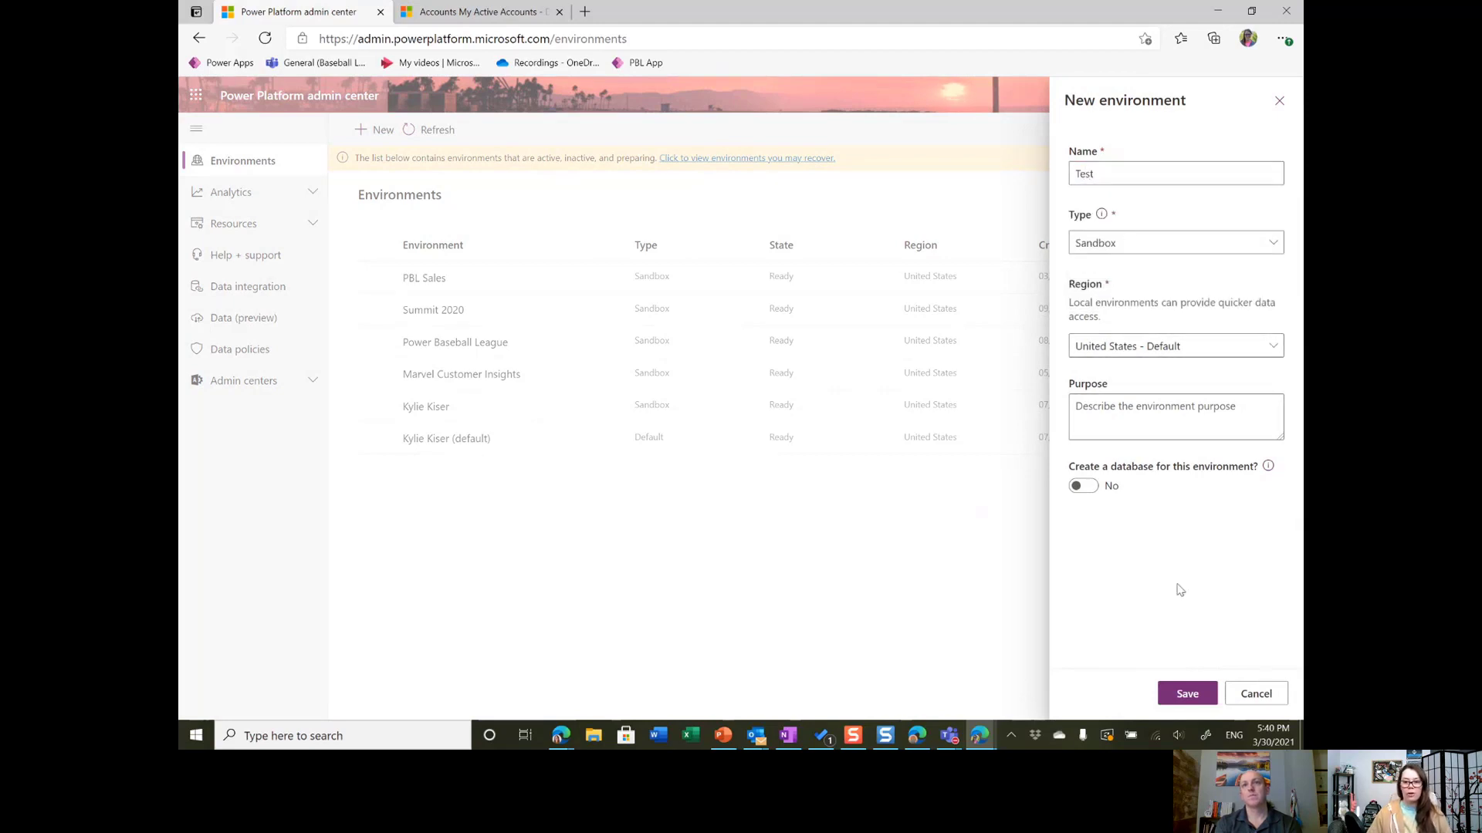
Step: Include a database in the new environment, enable Dynamics 365 apps for it, and view the apps available for automatic deployment
{"action": "left_click", "coordinate": [1082, 487]}
{"action": "left_click", "coordinate": [1189, 693]}
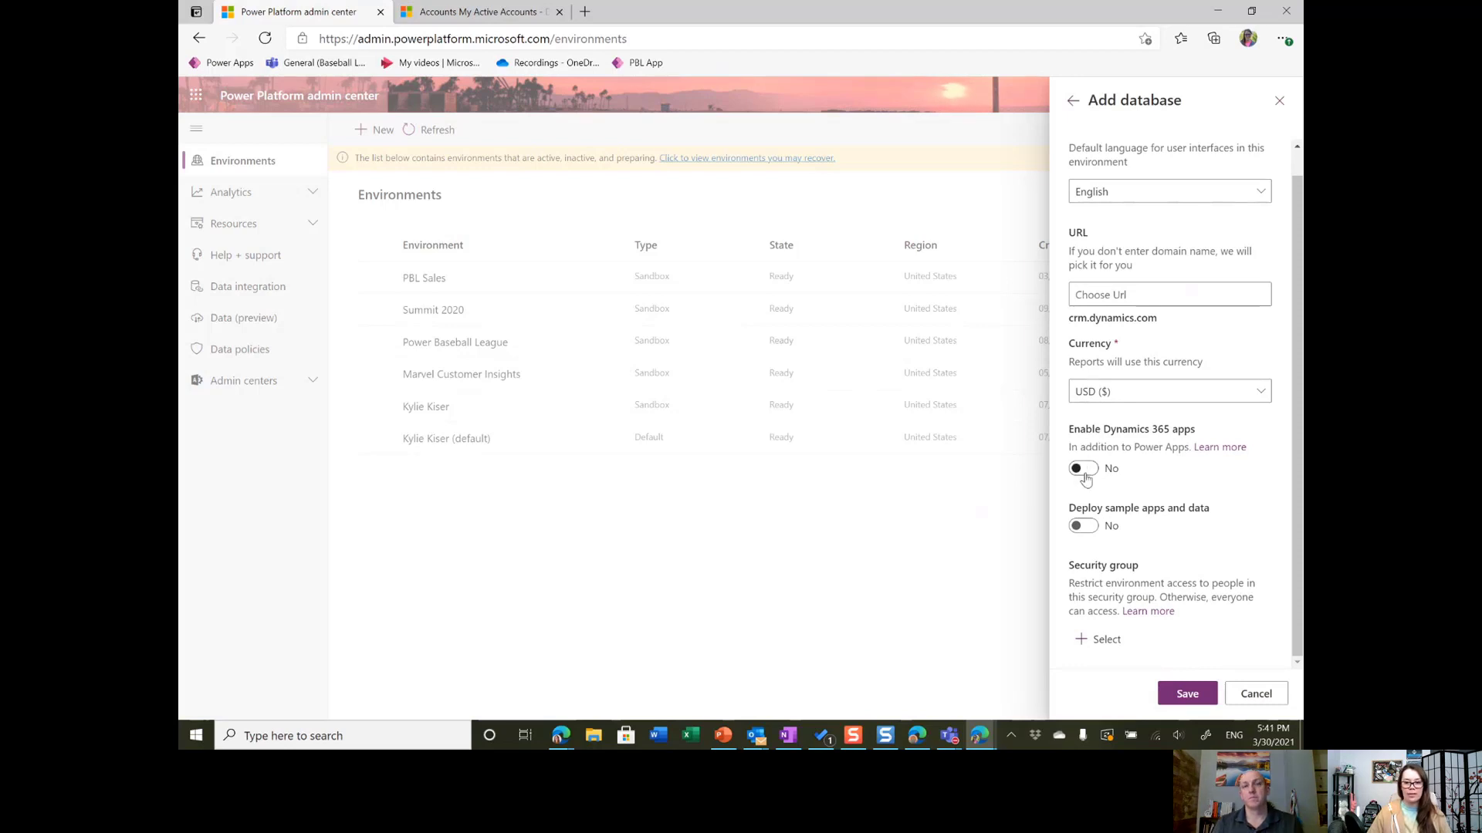
{"action": "left_click", "coordinate": [1085, 473]}
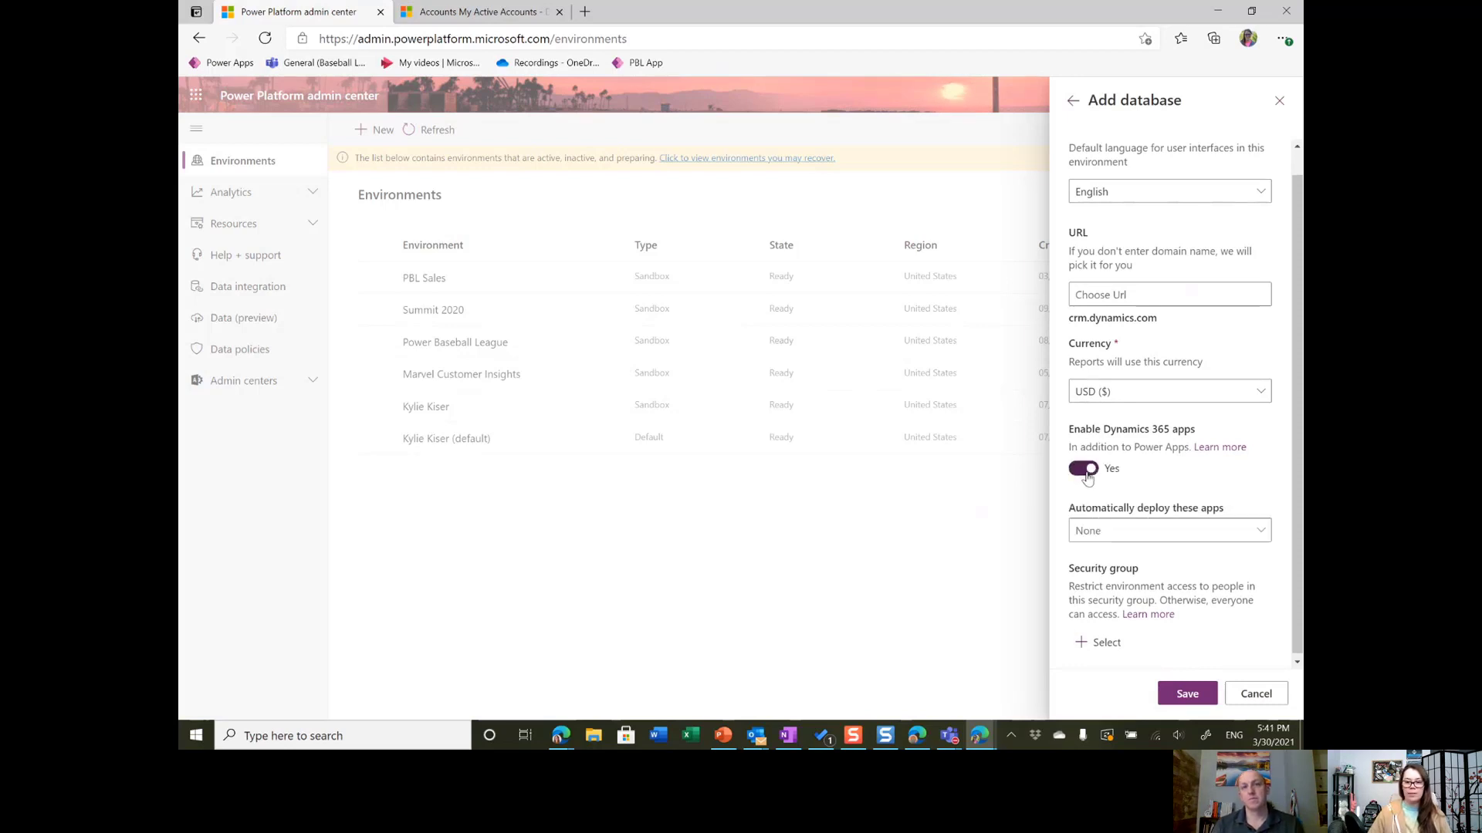
{"action": "left_click", "coordinate": [1139, 532]}
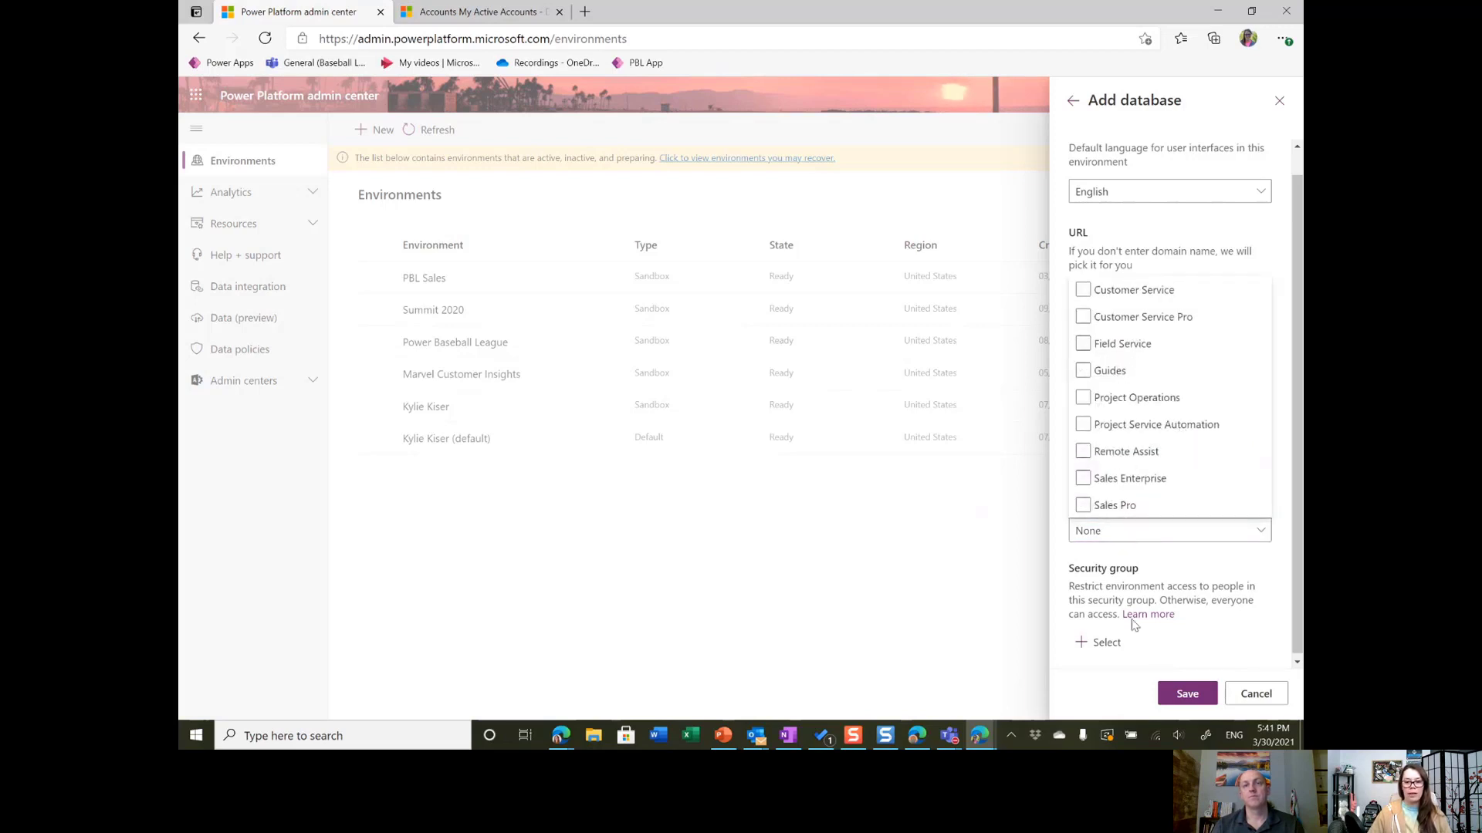
{"action": "left_click", "coordinate": [901, 554]}
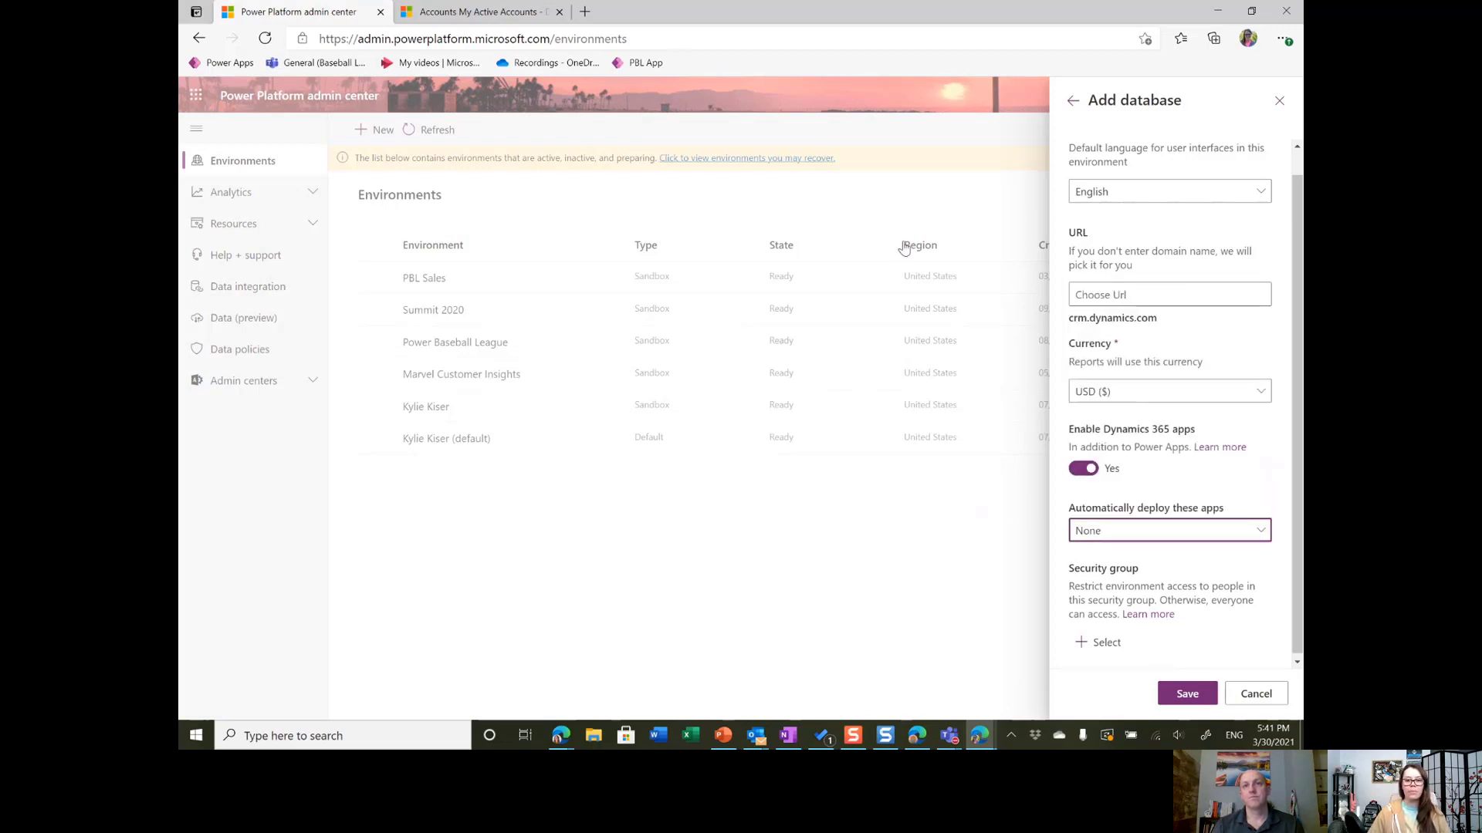
Step: Switch to the Sales Hub accounts page and select the A. Datum Corporation, Adventure Works and Alpine Ski House accounts
{"action": "left_click", "coordinate": [478, 13]}
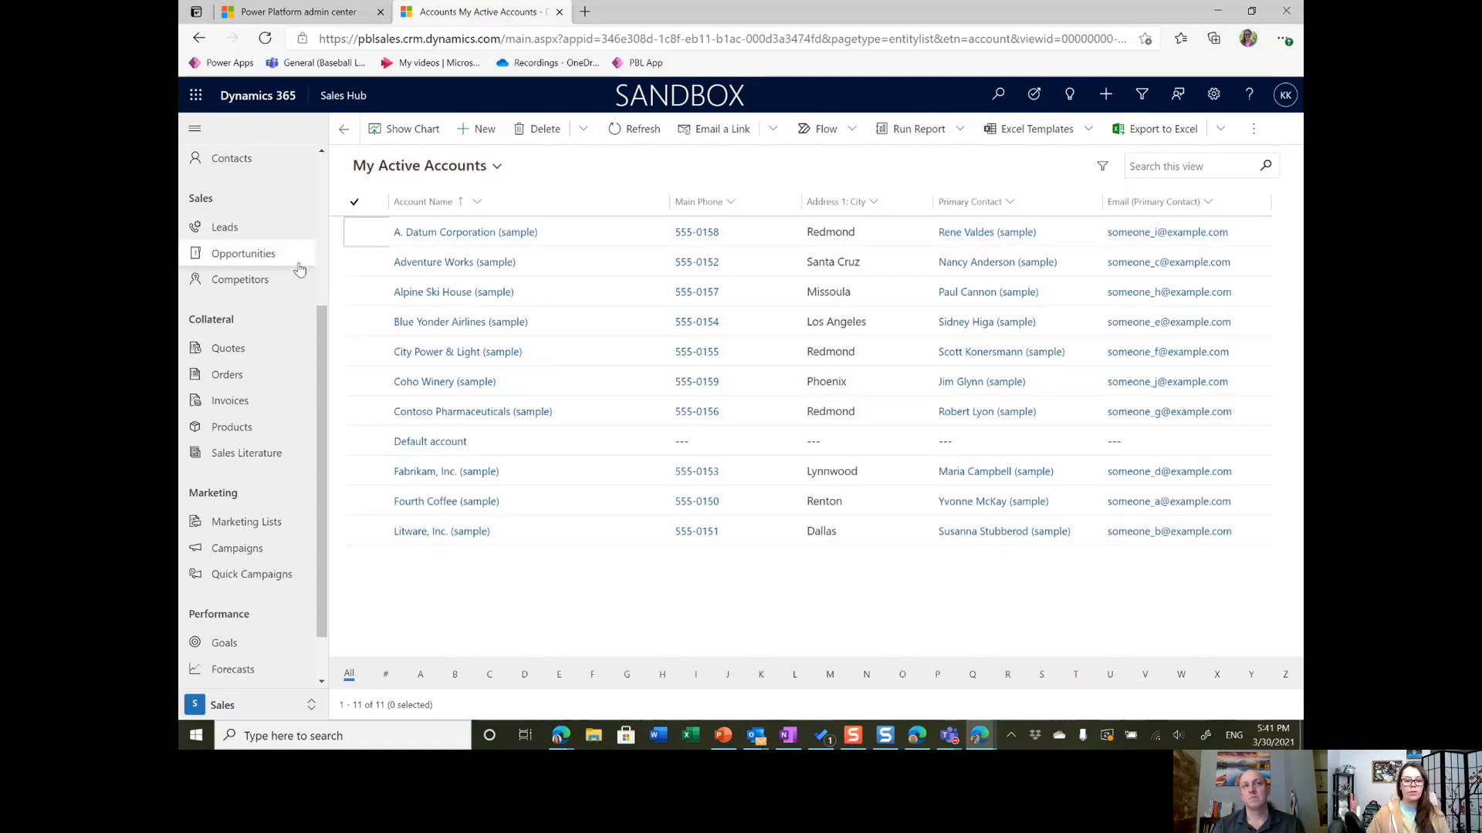
{"action": "left_click", "coordinate": [368, 234]}
{"action": "left_click", "coordinate": [367, 261]}
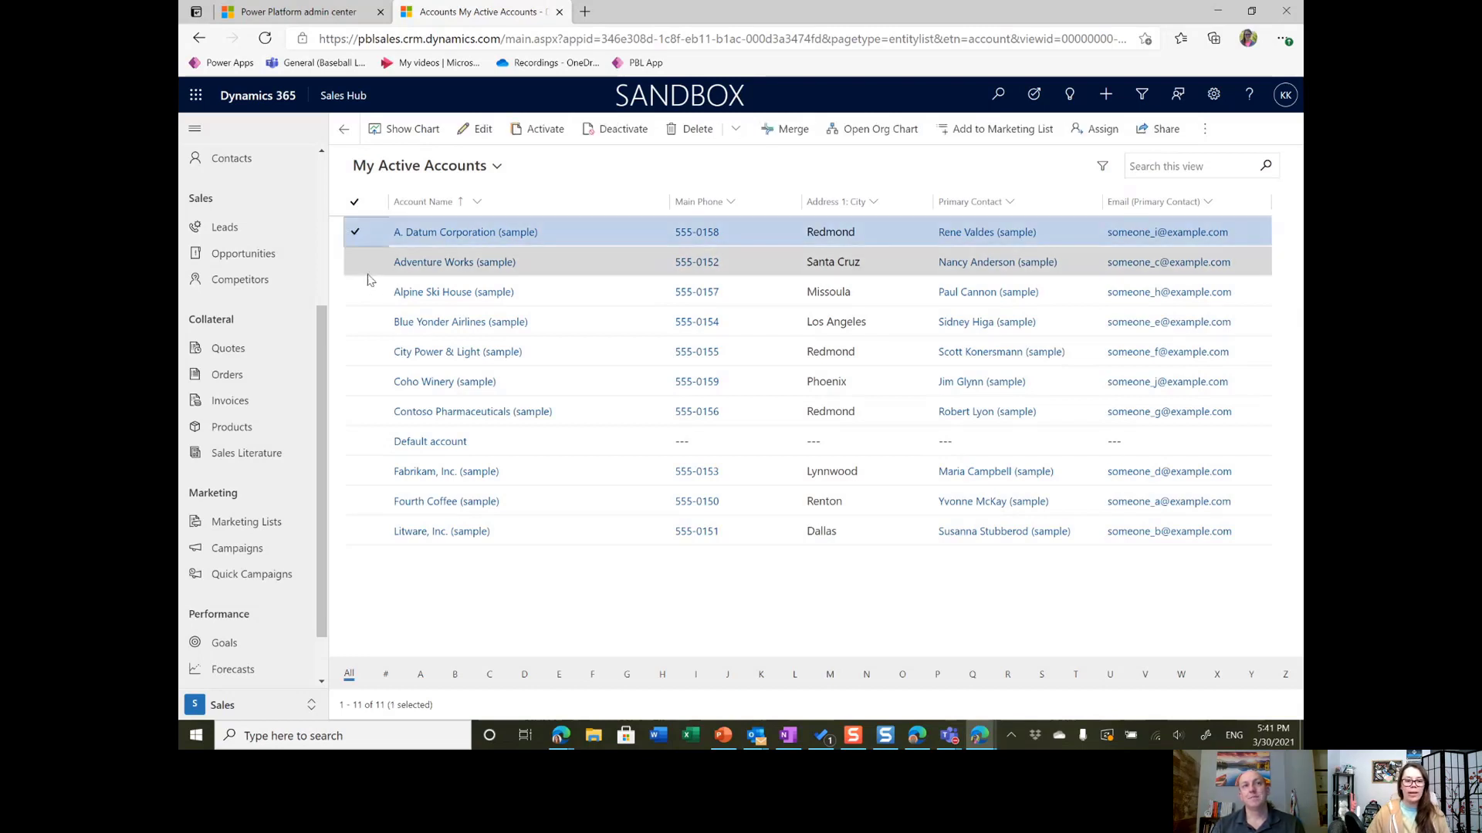
{"action": "left_click", "coordinate": [368, 292]}
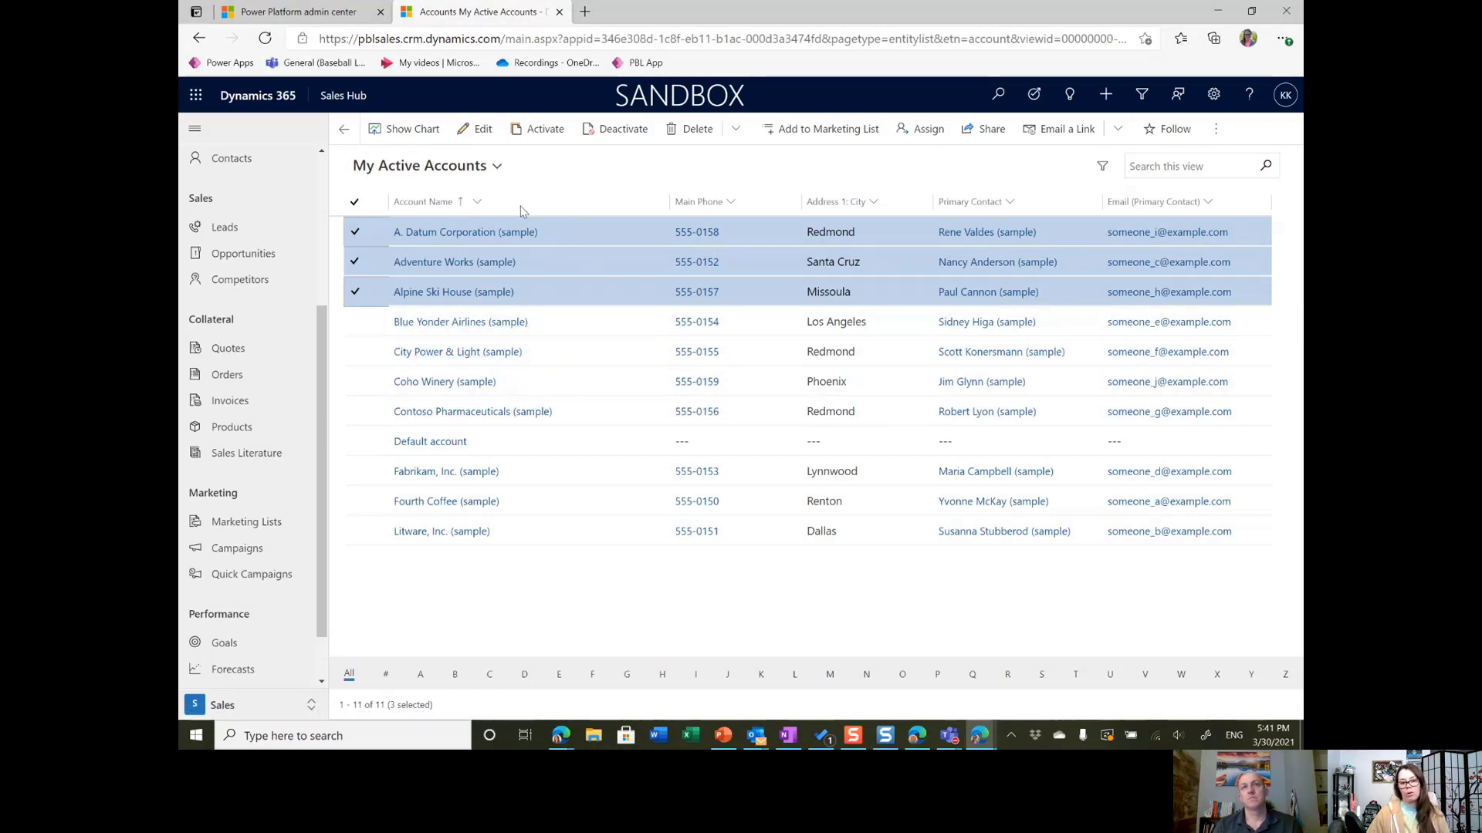
Step: Start a quick campaign for the selected account records only and continue past the wizard's introduction
{"action": "left_click", "coordinate": [1212, 132]}
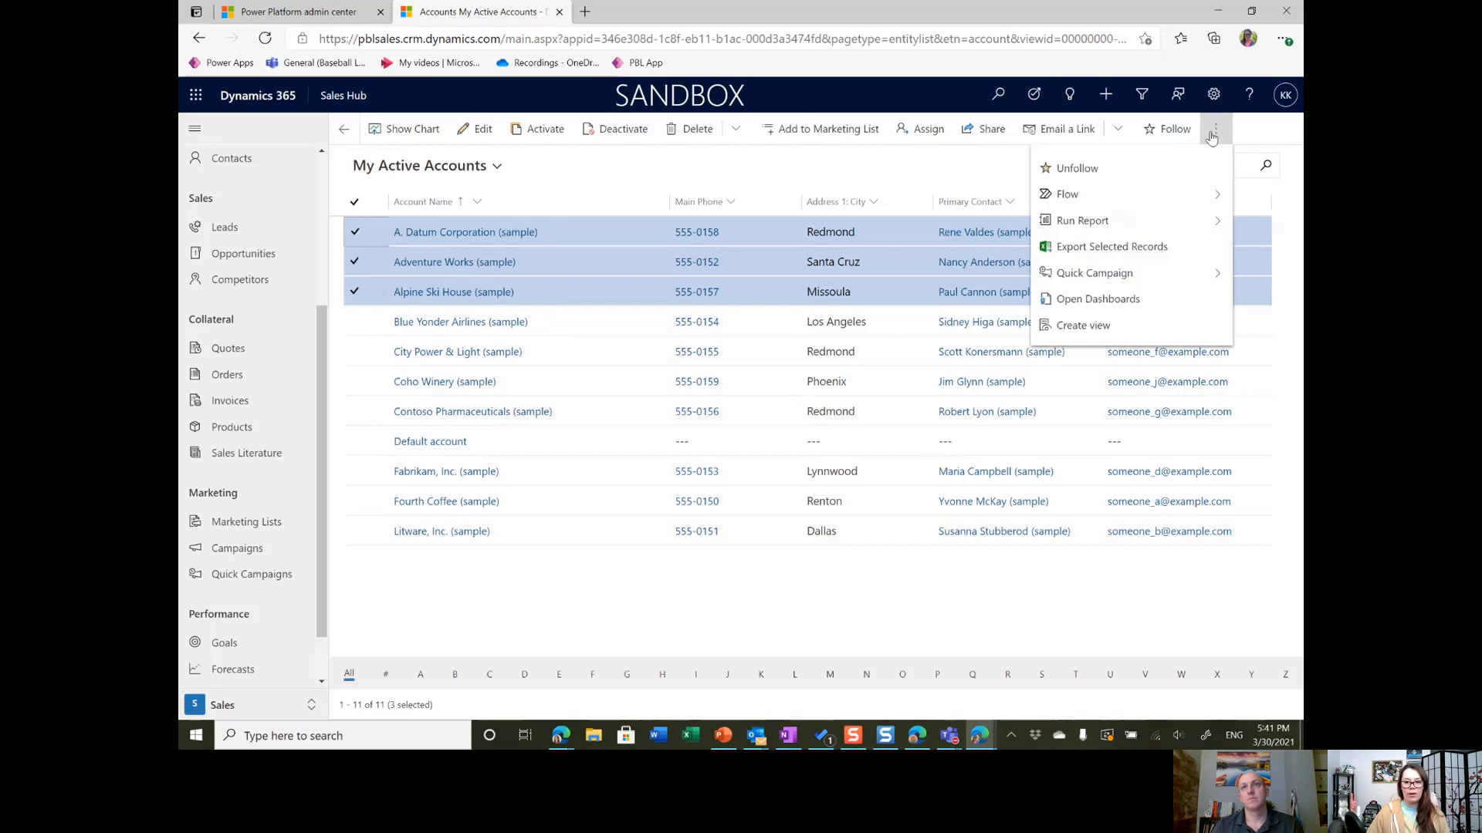
{"action": "left_click", "coordinate": [1160, 271]}
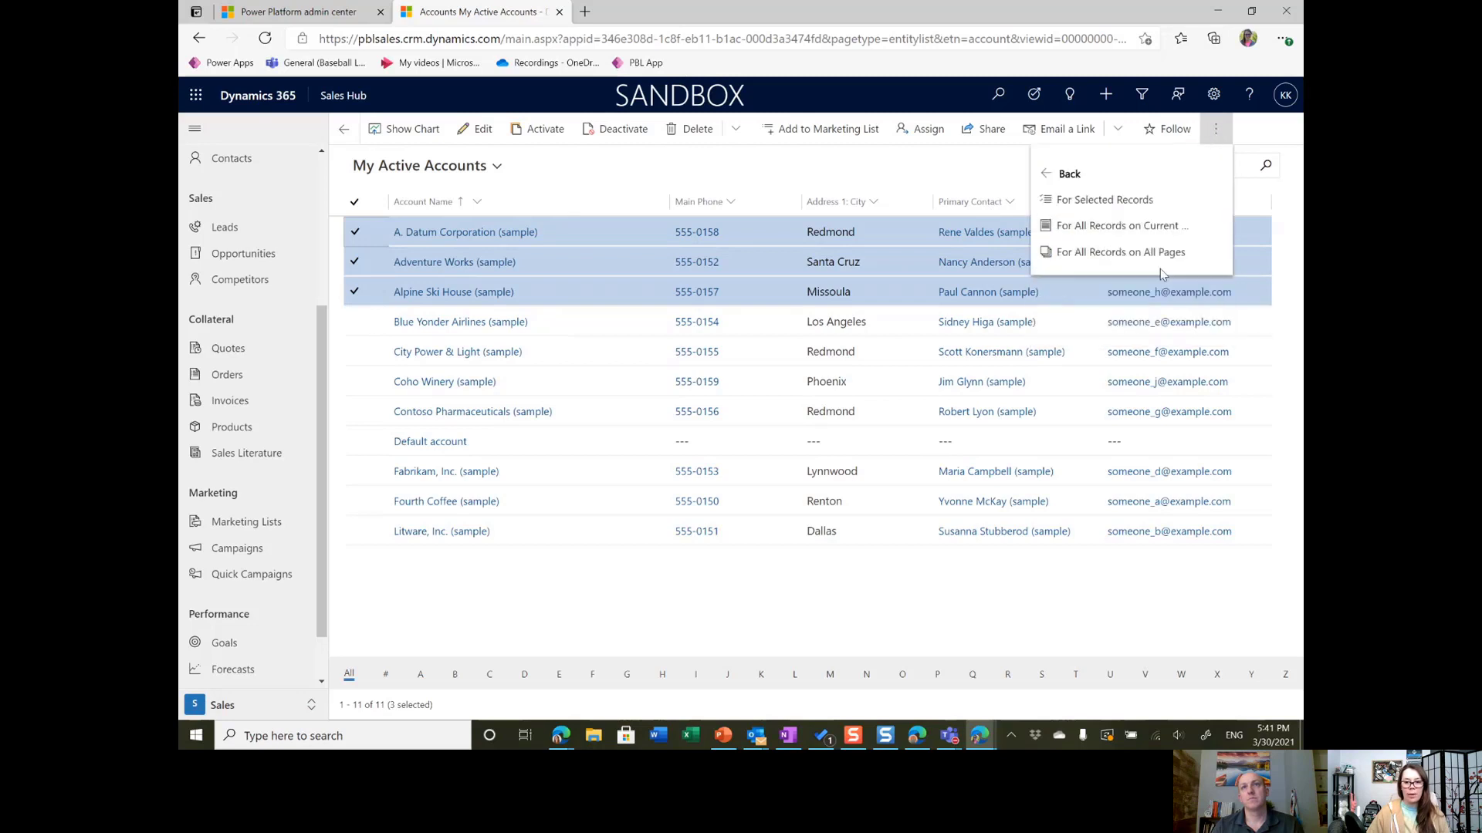
{"action": "left_click", "coordinate": [1139, 207]}
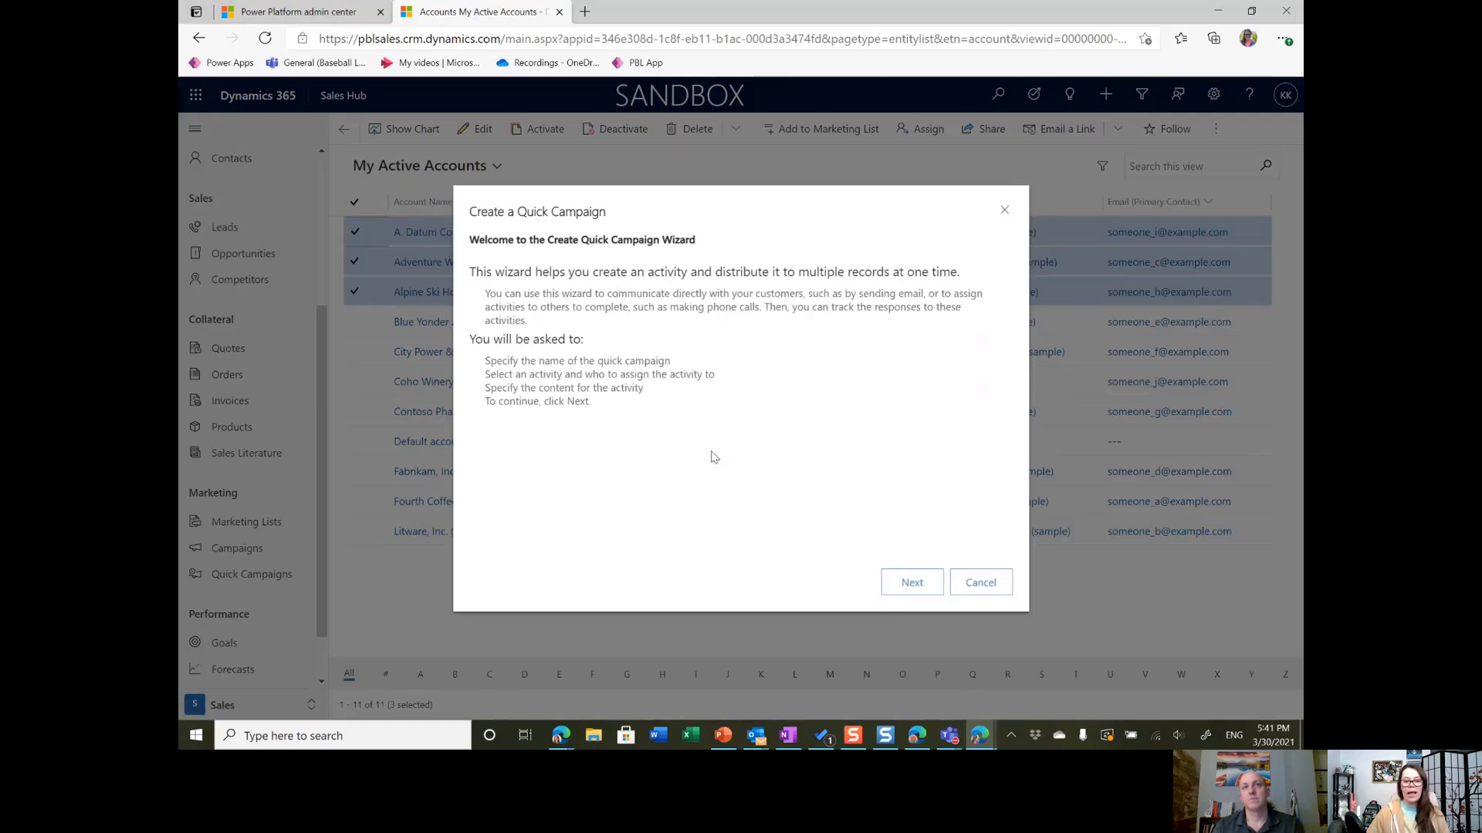
{"action": "left_click", "coordinate": [913, 585]}
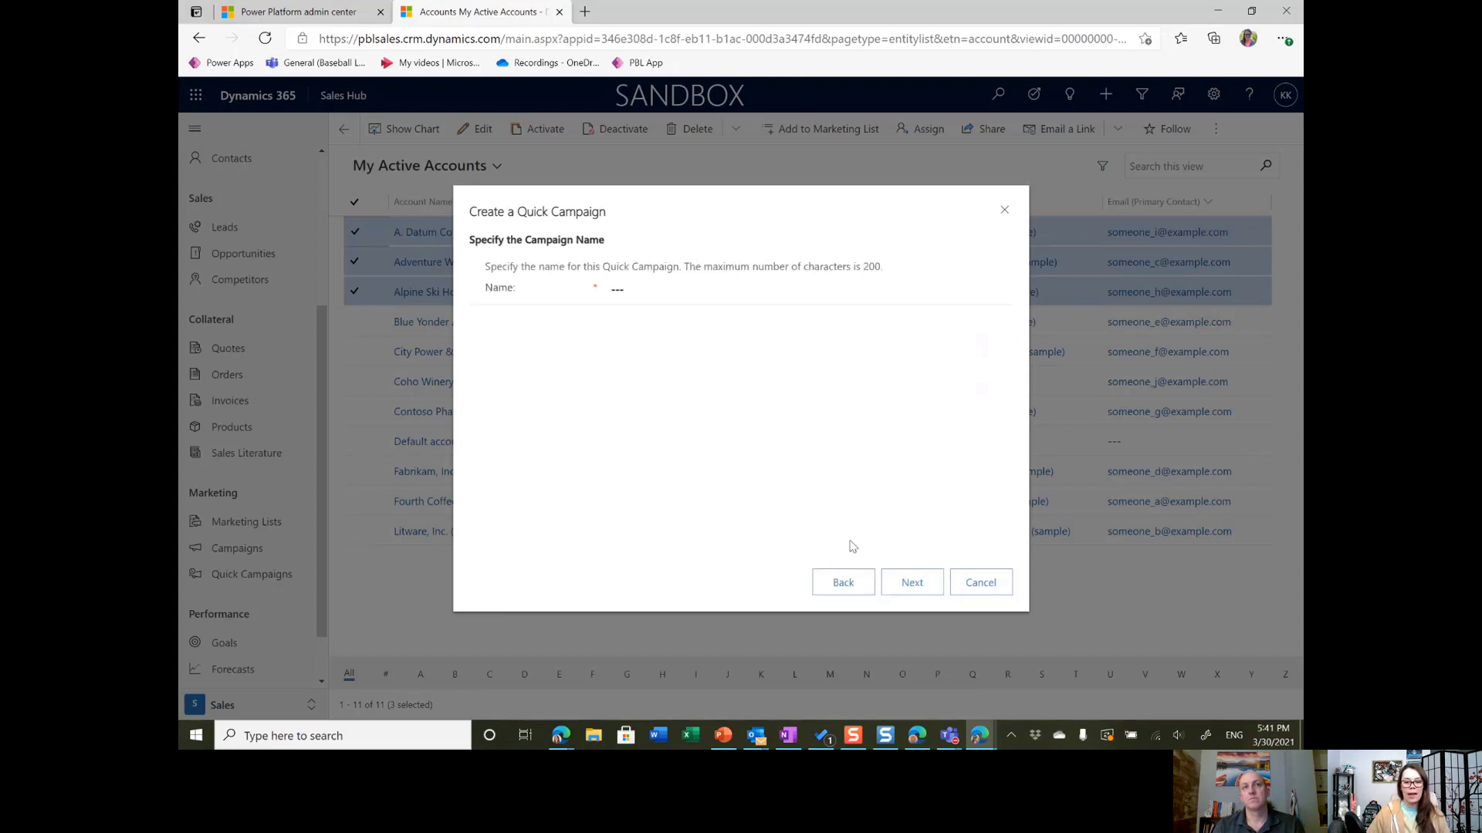
Step: Name the quick campaign "test Quick Campaign" and continue to the activity type and owners
{"action": "left_click", "coordinate": [714, 291]}
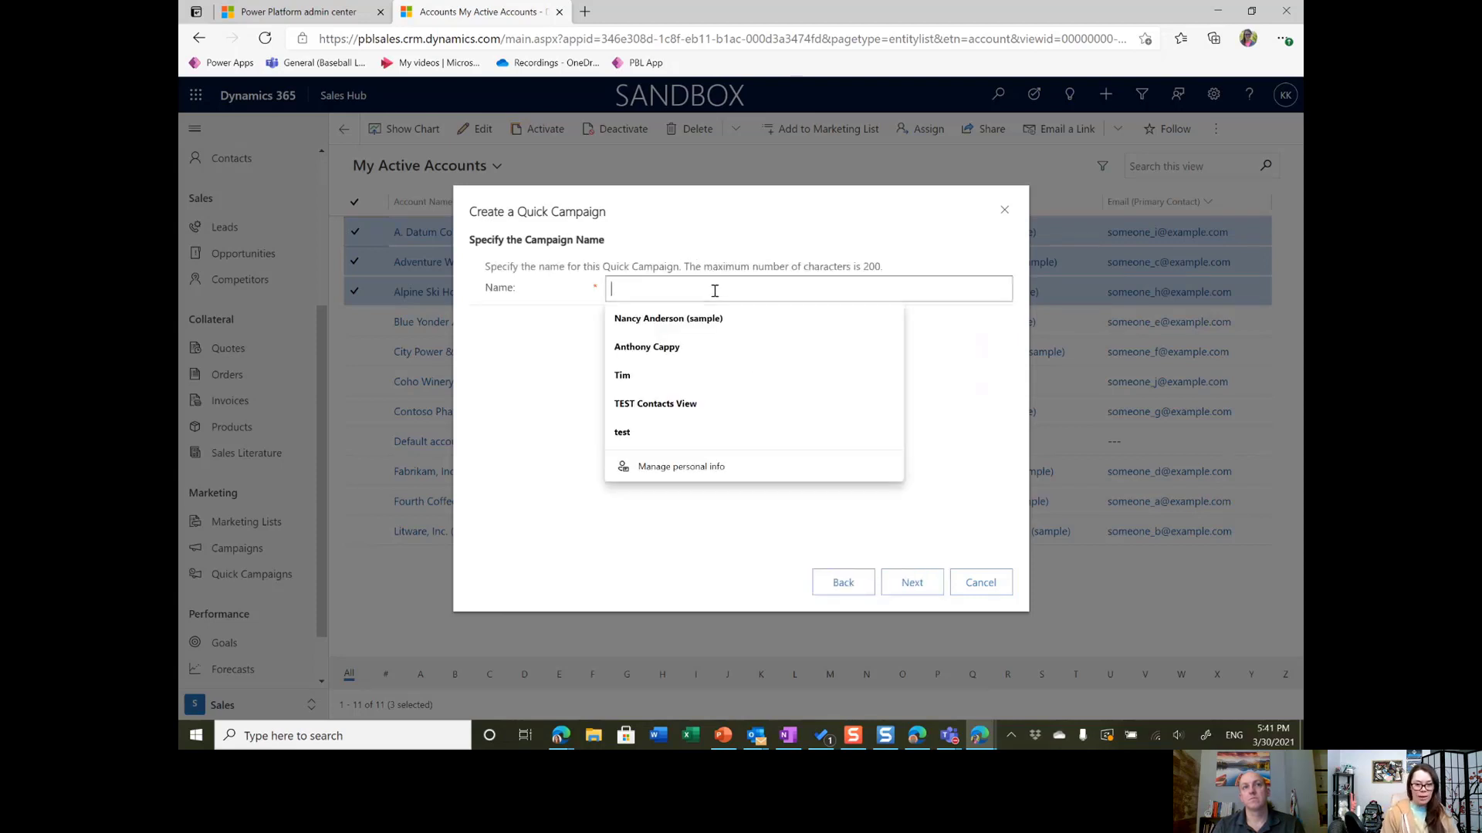
{"action": "type", "text": "test"}
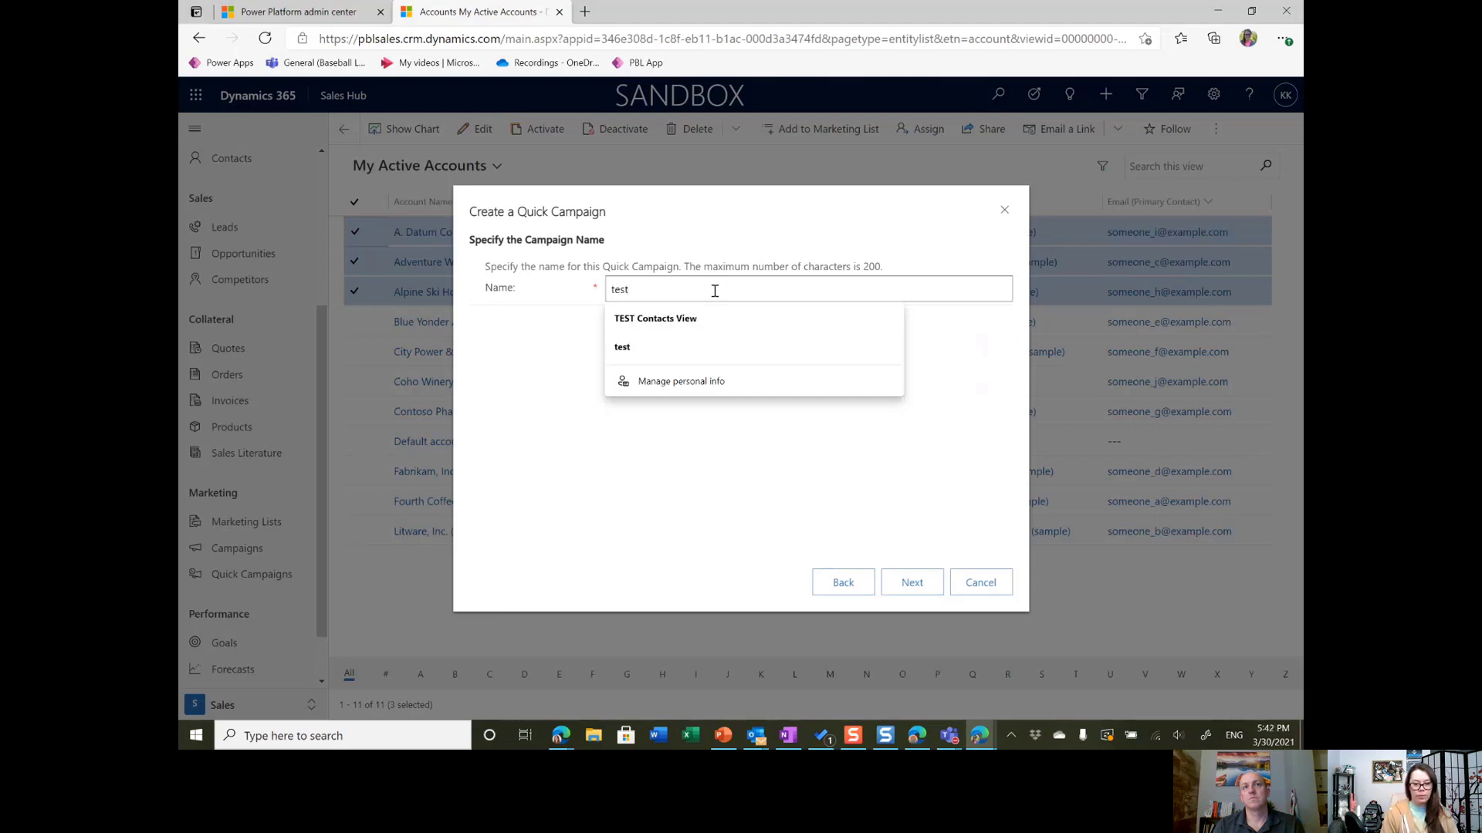
{"action": "type", "text": " Quick Campaign"}
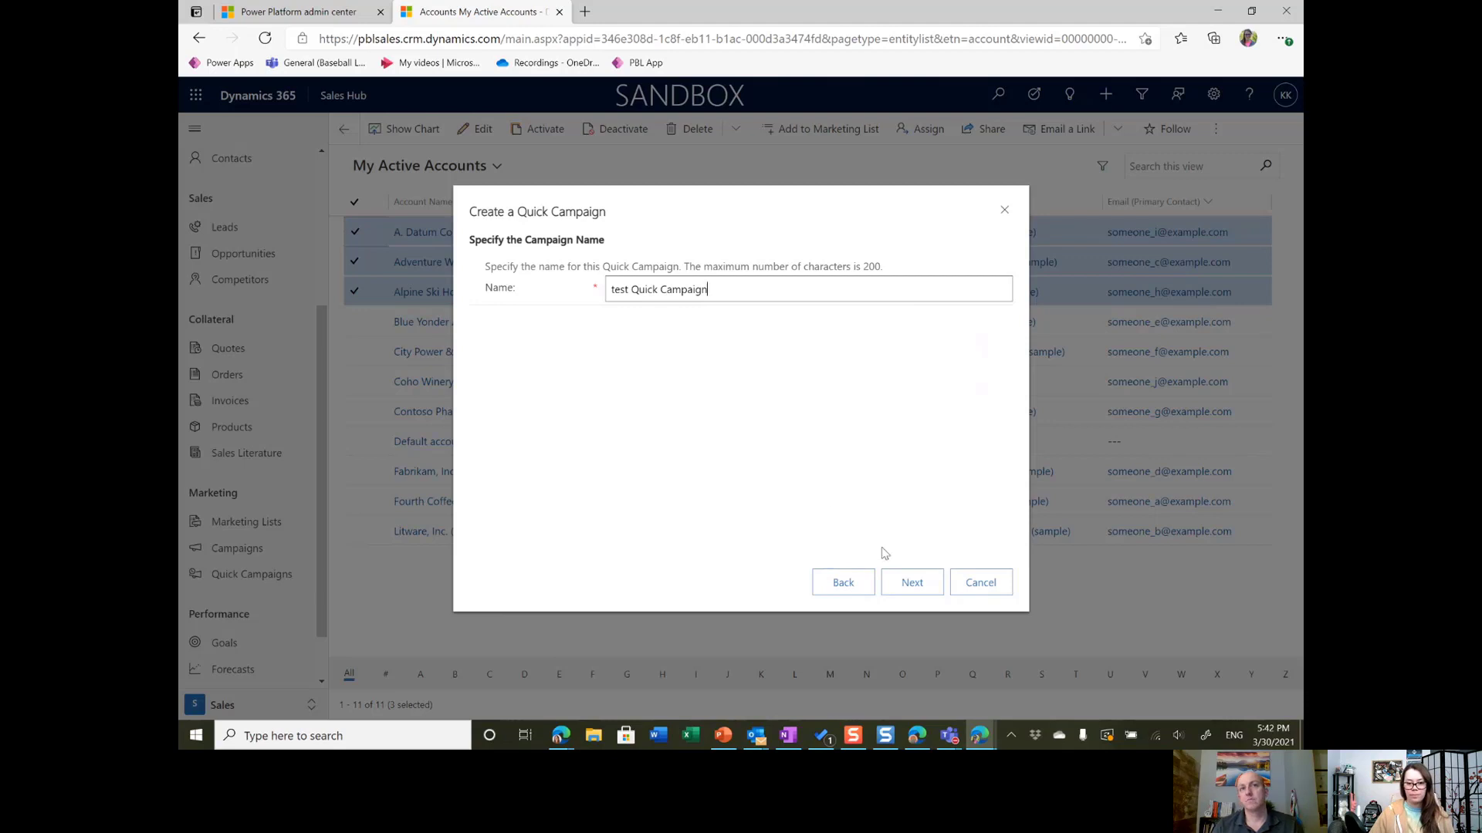
{"action": "left_click", "coordinate": [926, 583]}
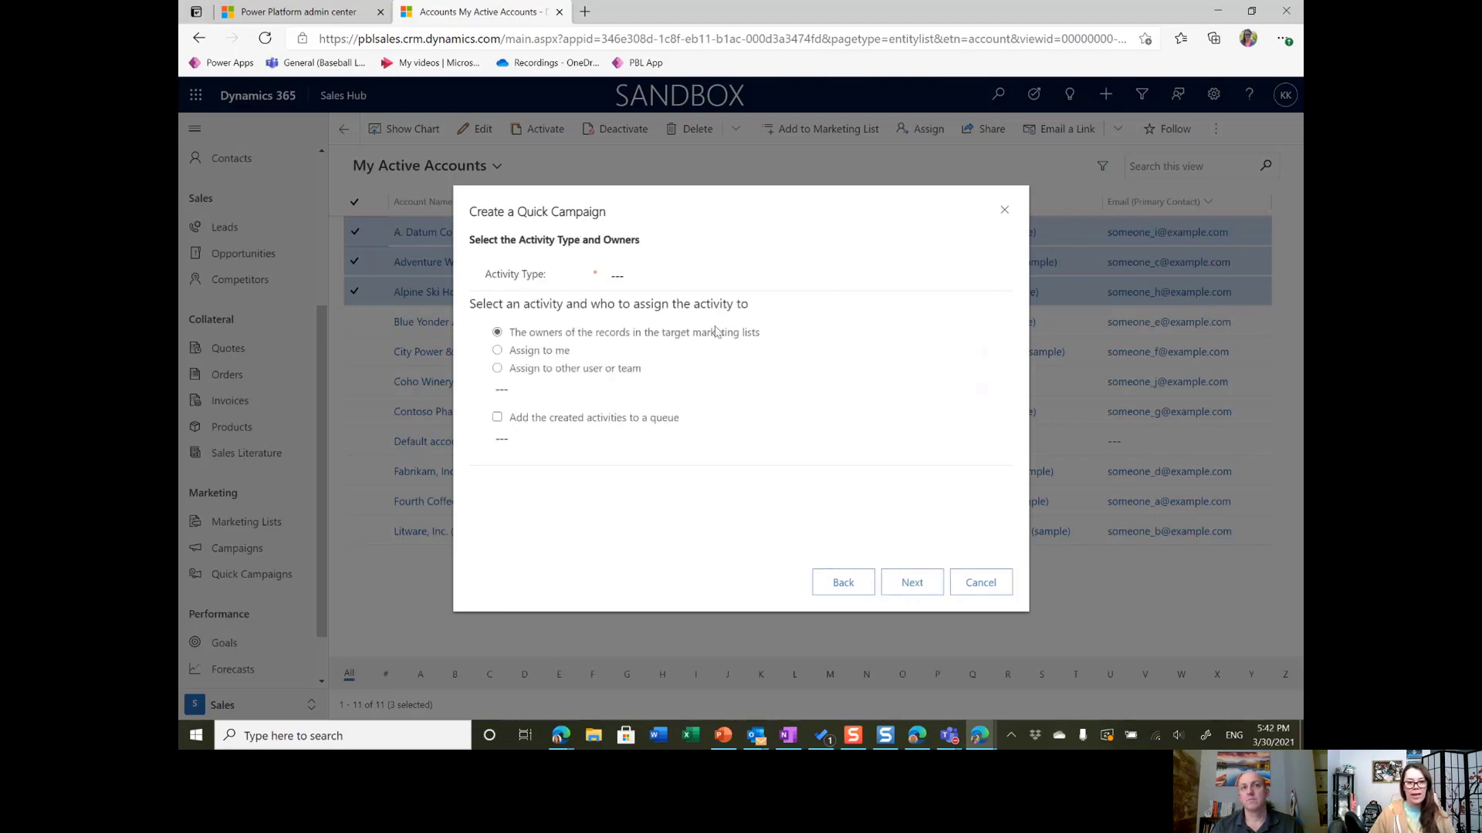
Step: Set the campaign's activity type to Email and continue to the activity content
{"action": "left_click", "coordinate": [693, 274]}
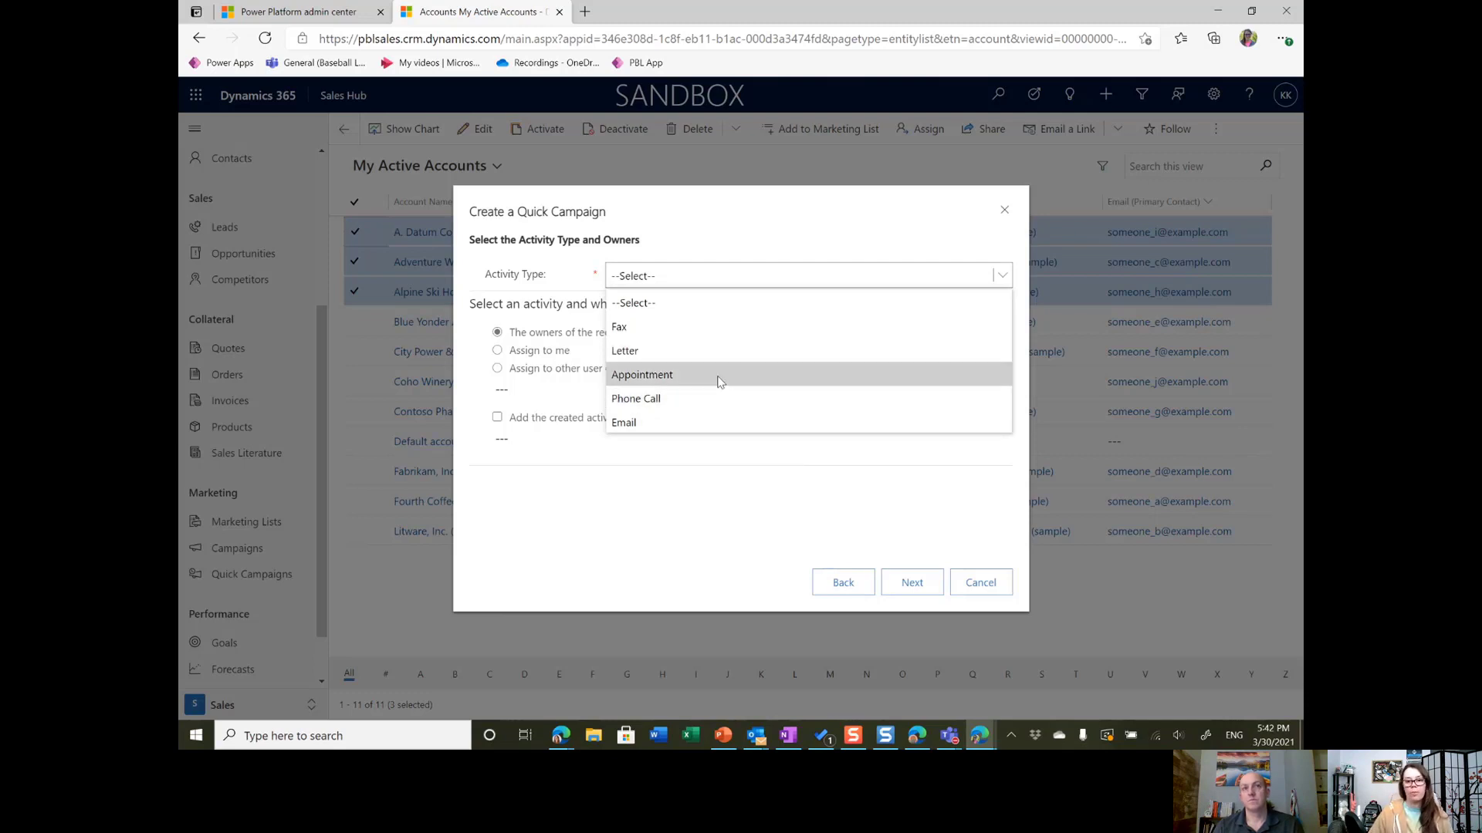
{"action": "left_click", "coordinate": [728, 423]}
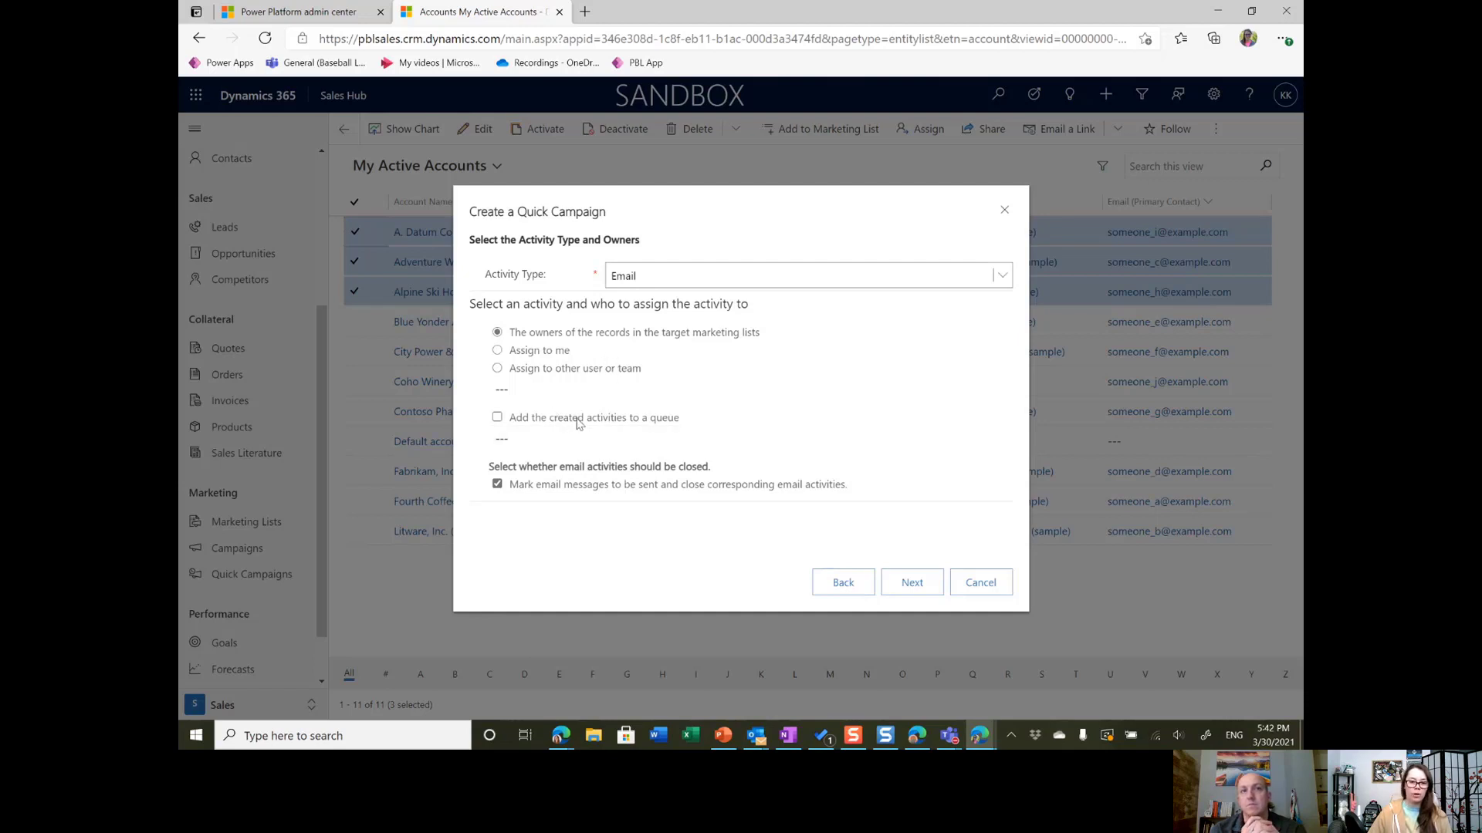
{"action": "left_click", "coordinate": [928, 595]}
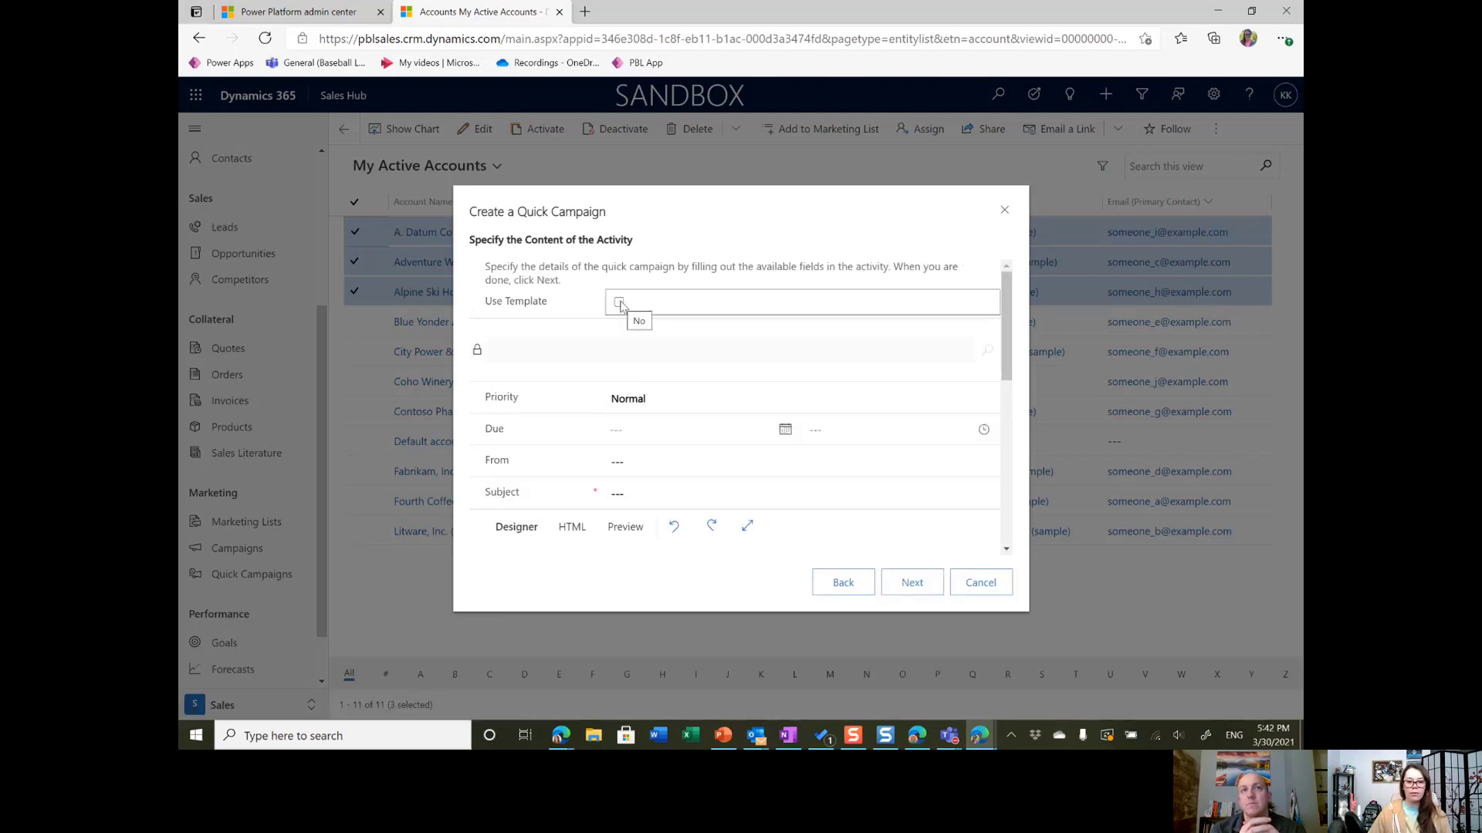
Step: Use the Account Reconnect email template for the campaign's content
{"action": "left_click", "coordinate": [619, 302]}
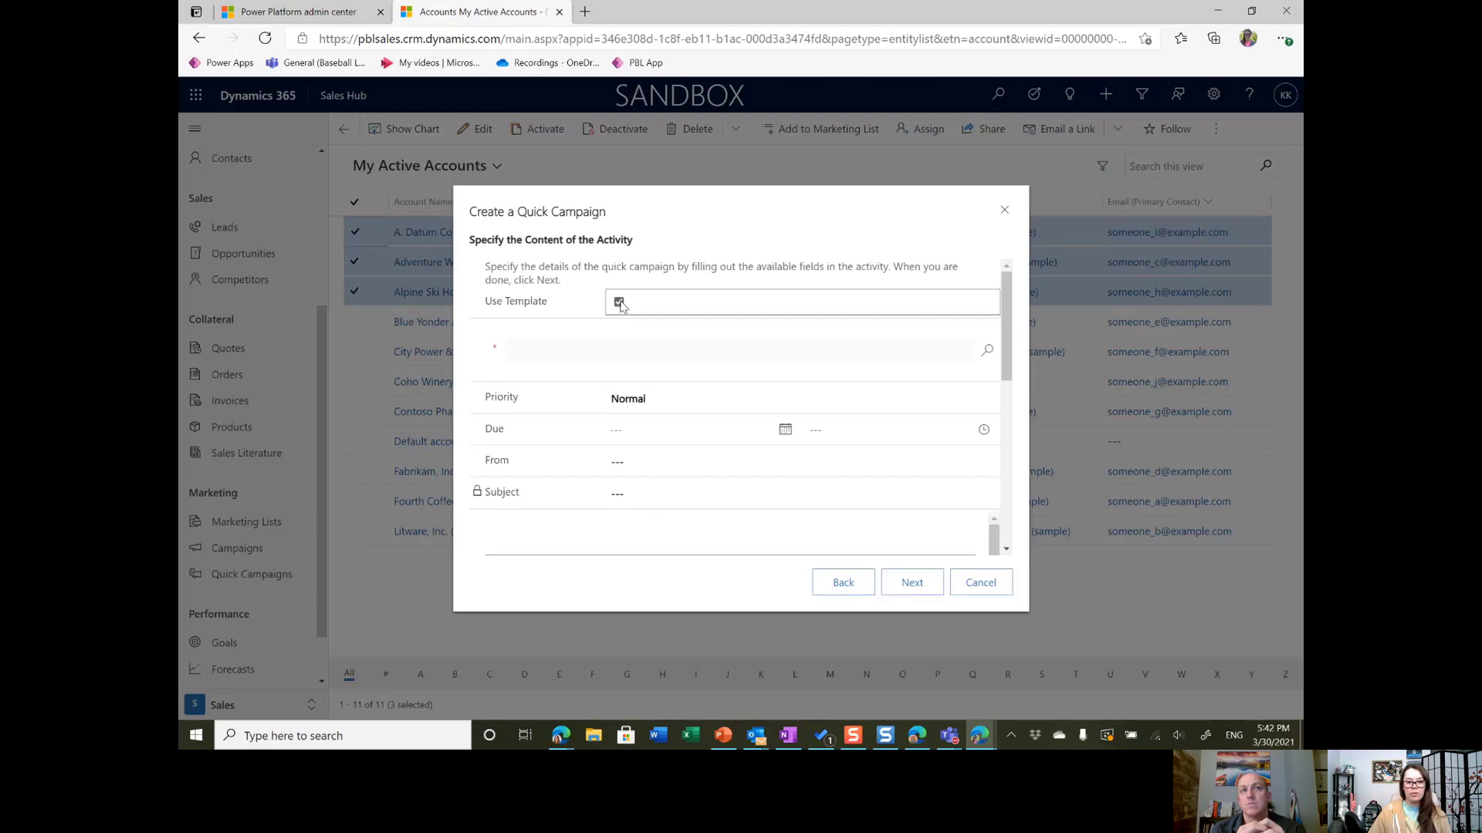
{"action": "left_click", "coordinate": [986, 351]}
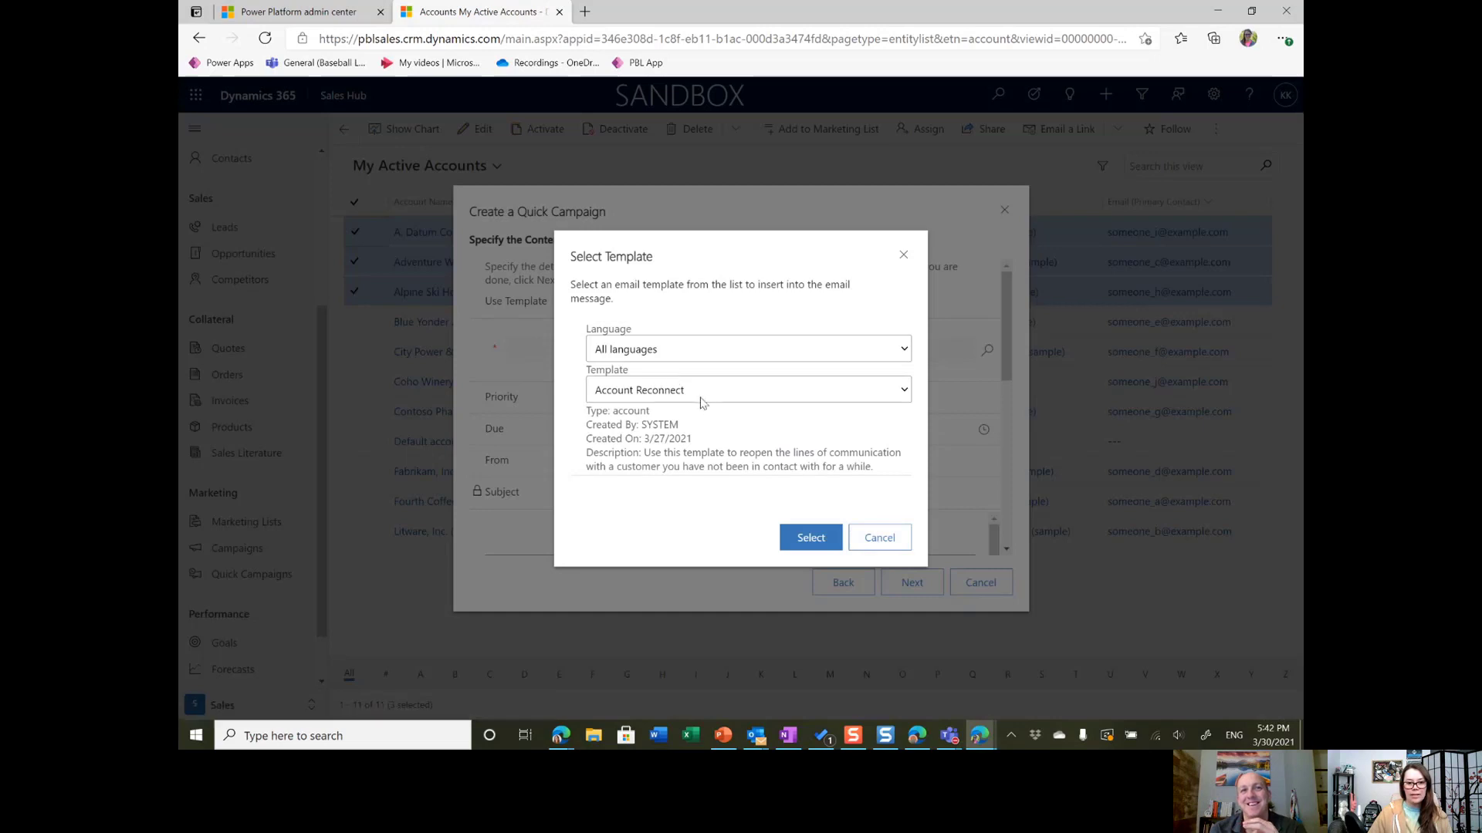
{"action": "left_click", "coordinate": [702, 392]}
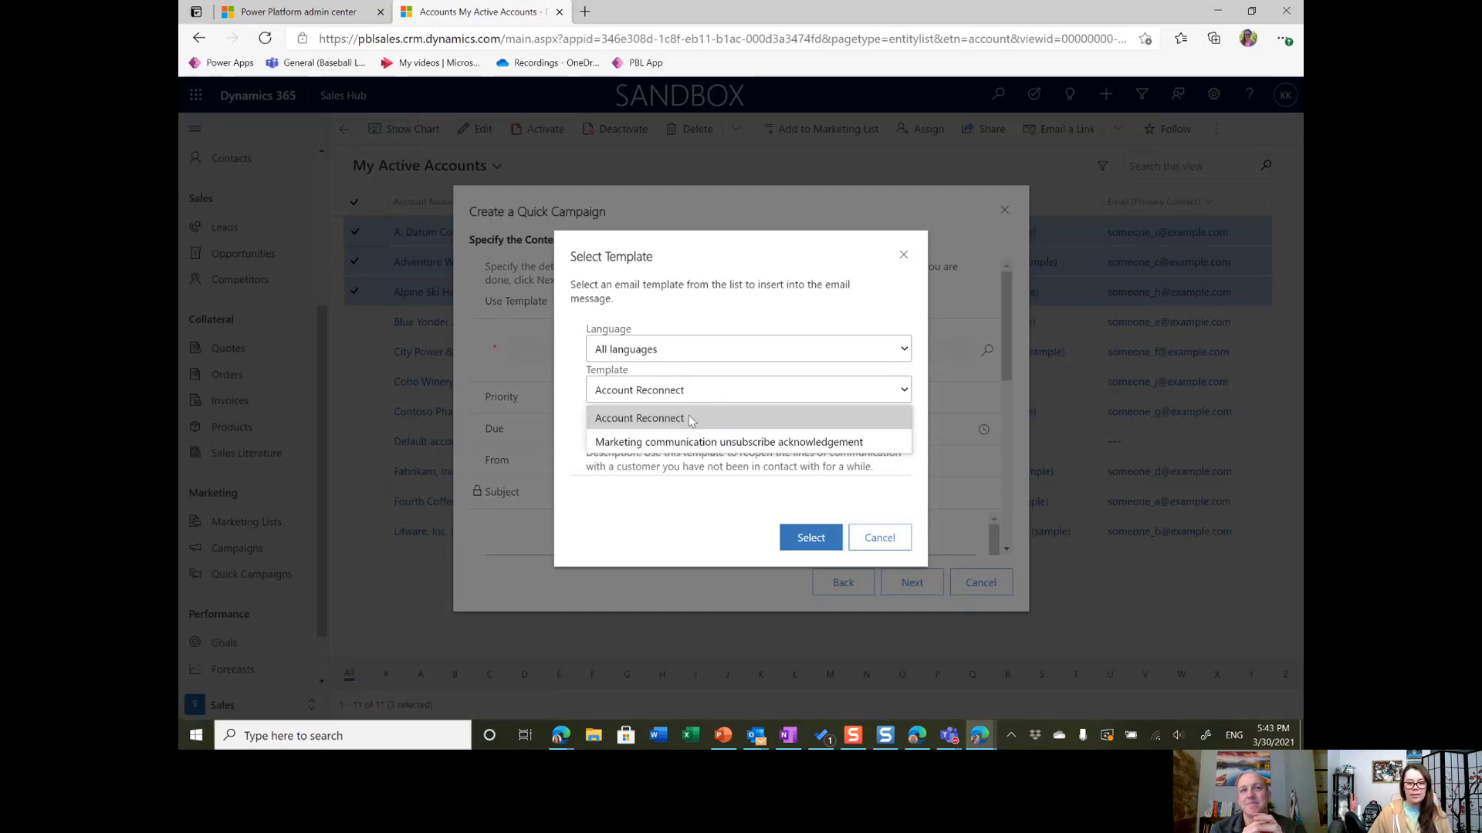
{"action": "left_click", "coordinate": [693, 421]}
{"action": "left_click", "coordinate": [812, 542]}
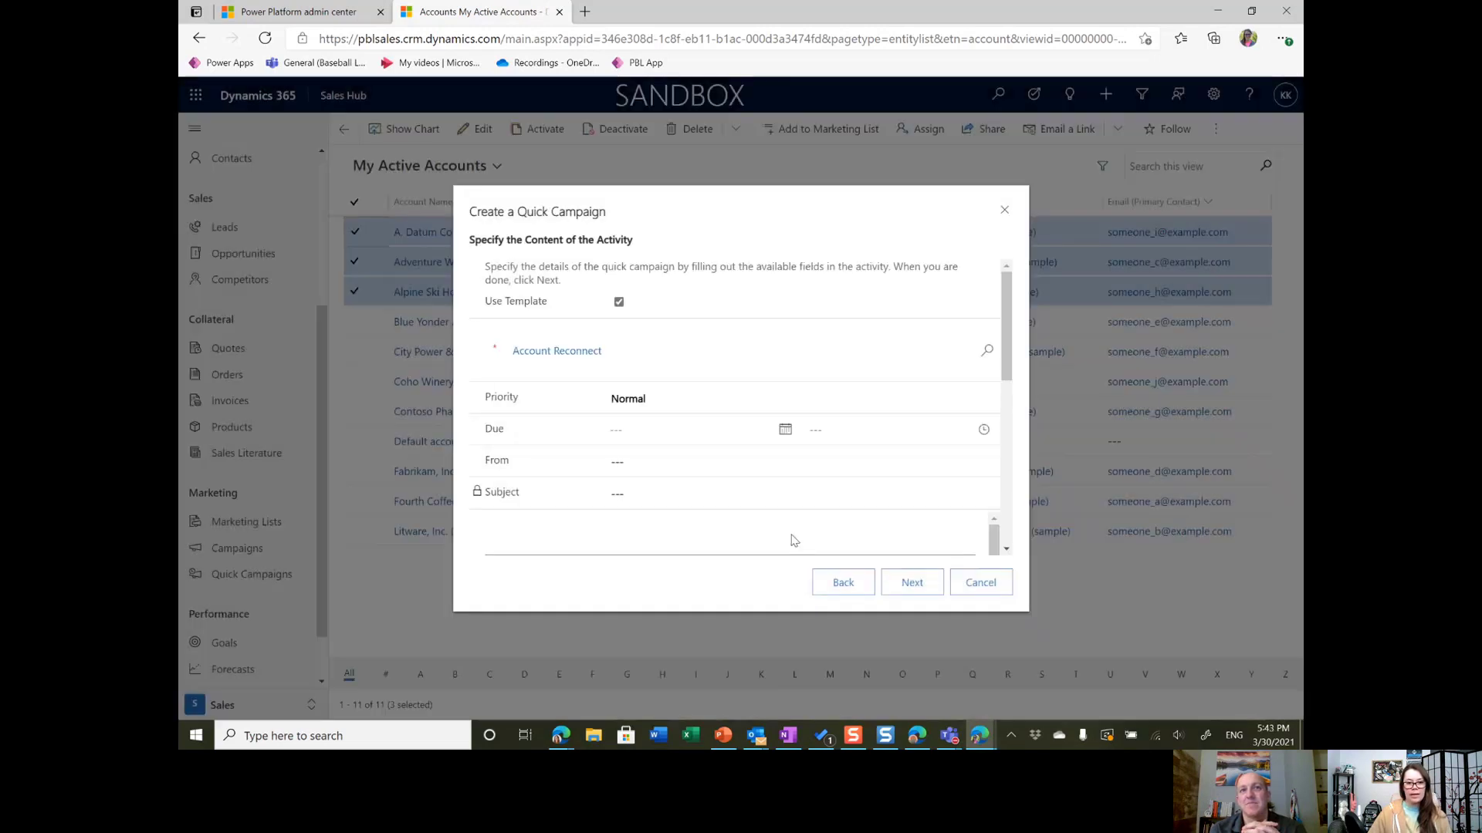
Step: Review the remaining email content fields, accept them as they are and create the quick campaign
{"action": "scroll", "coordinate": [744, 494], "scroll_direction": "down", "scroll_amount": 3}
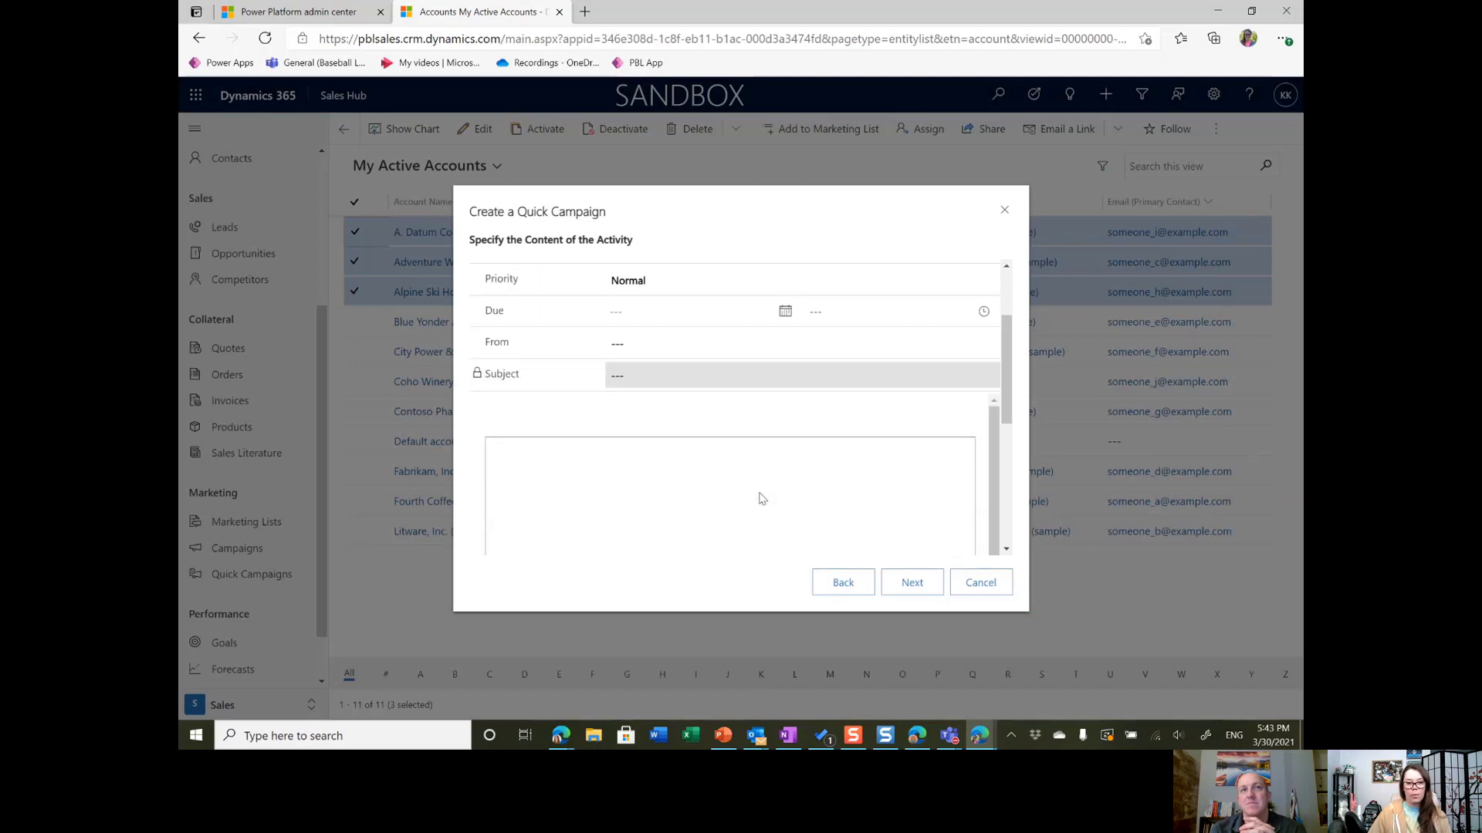
{"action": "scroll", "coordinate": [729, 471], "scroll_direction": "up", "scroll_amount": 3}
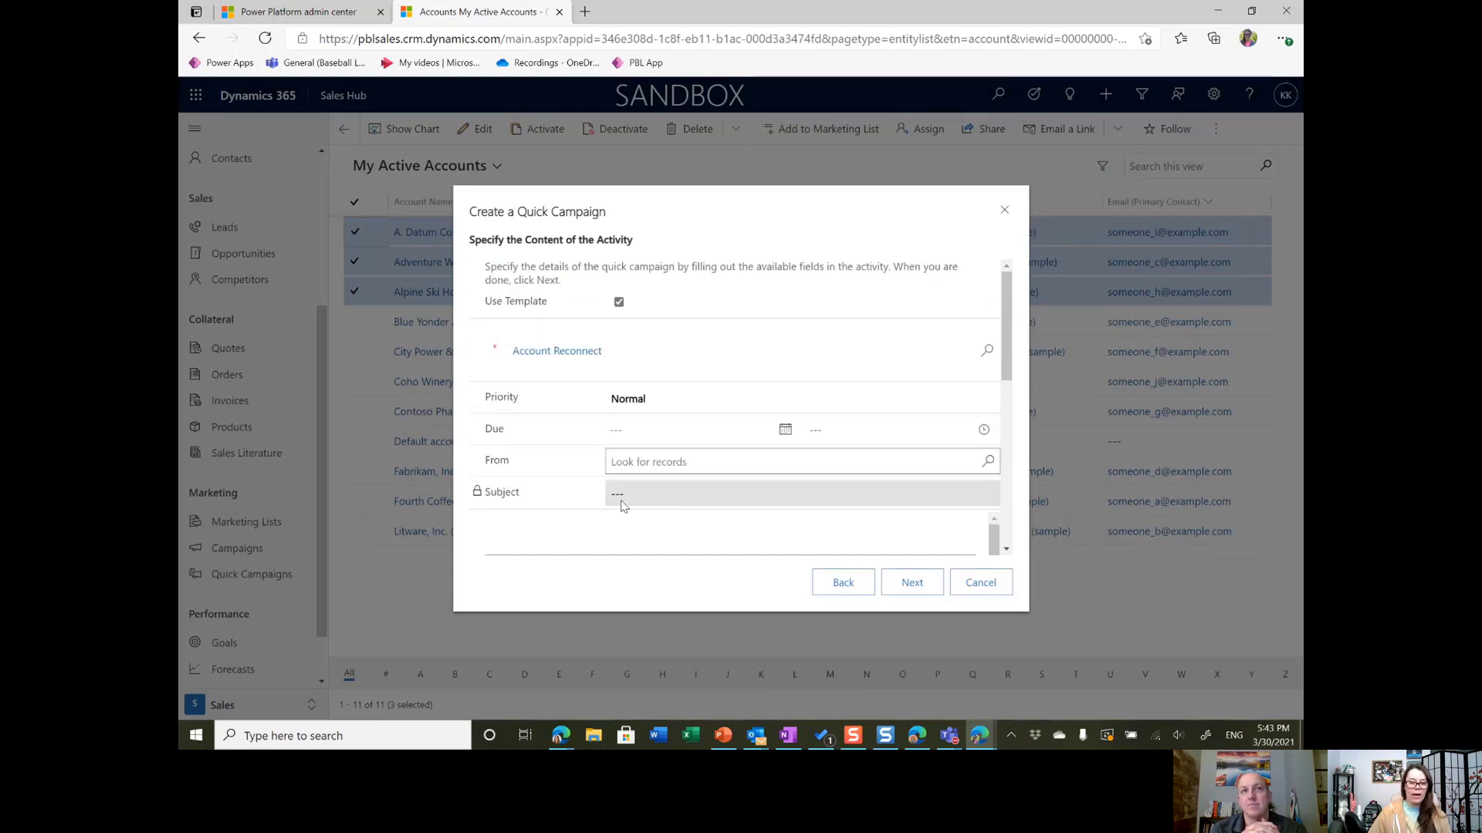
{"action": "scroll", "coordinate": [648, 490], "scroll_direction": "down", "scroll_amount": 1}
{"action": "scroll", "coordinate": [698, 469], "scroll_direction": "down", "scroll_amount": 1}
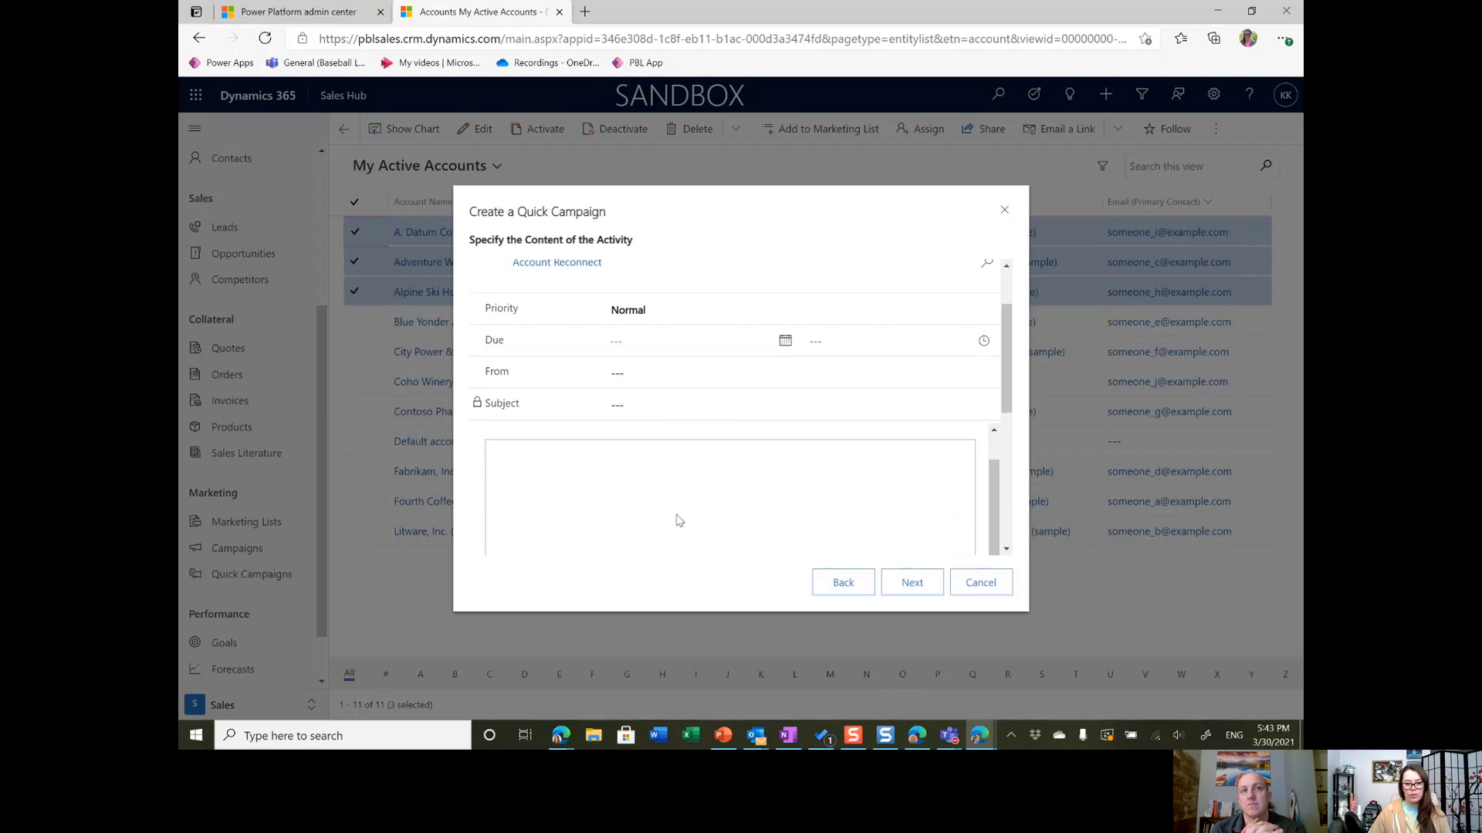
{"action": "left_click", "coordinate": [913, 584]}
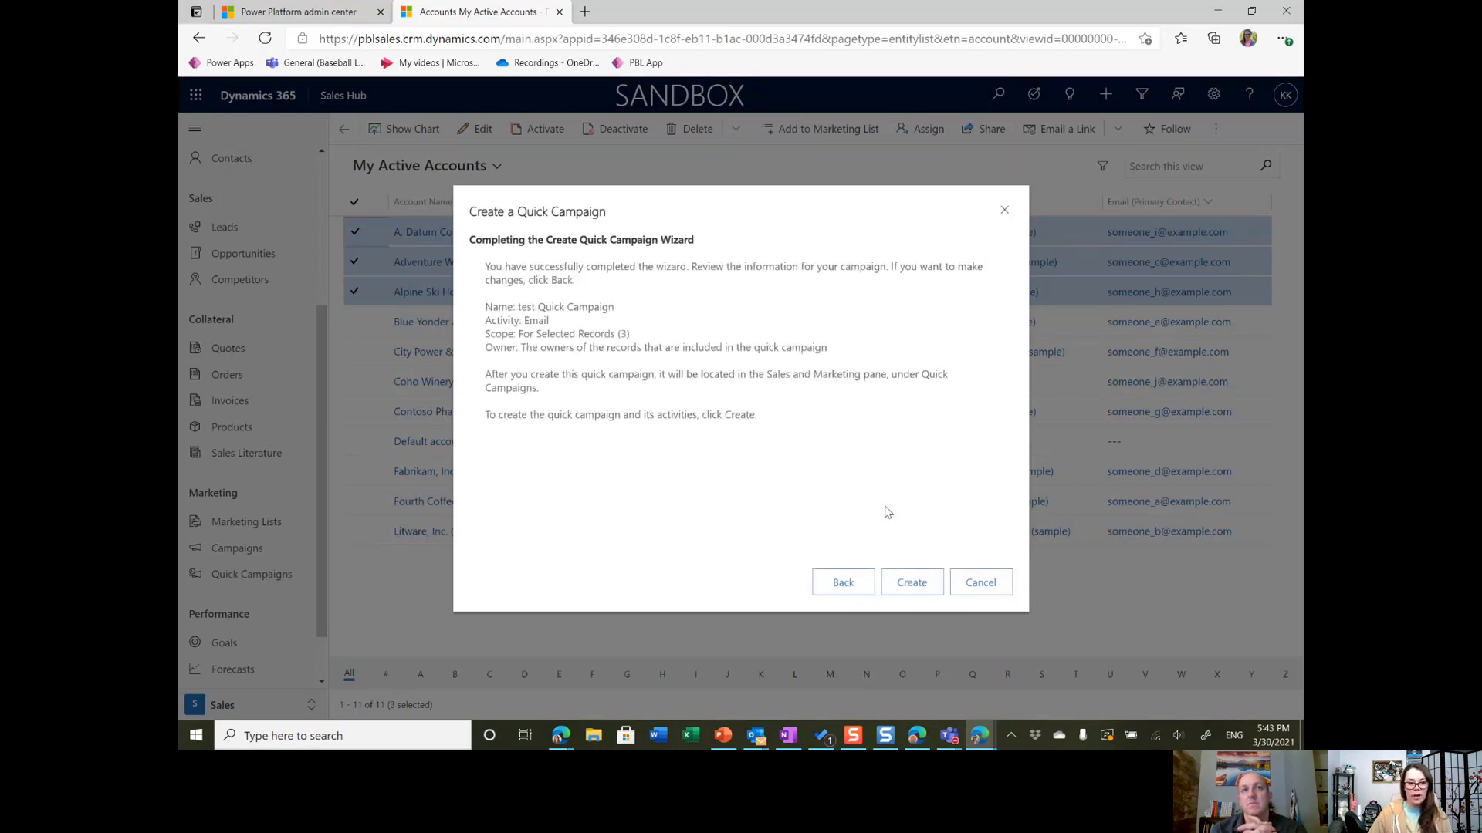
{"action": "left_click", "coordinate": [913, 583]}
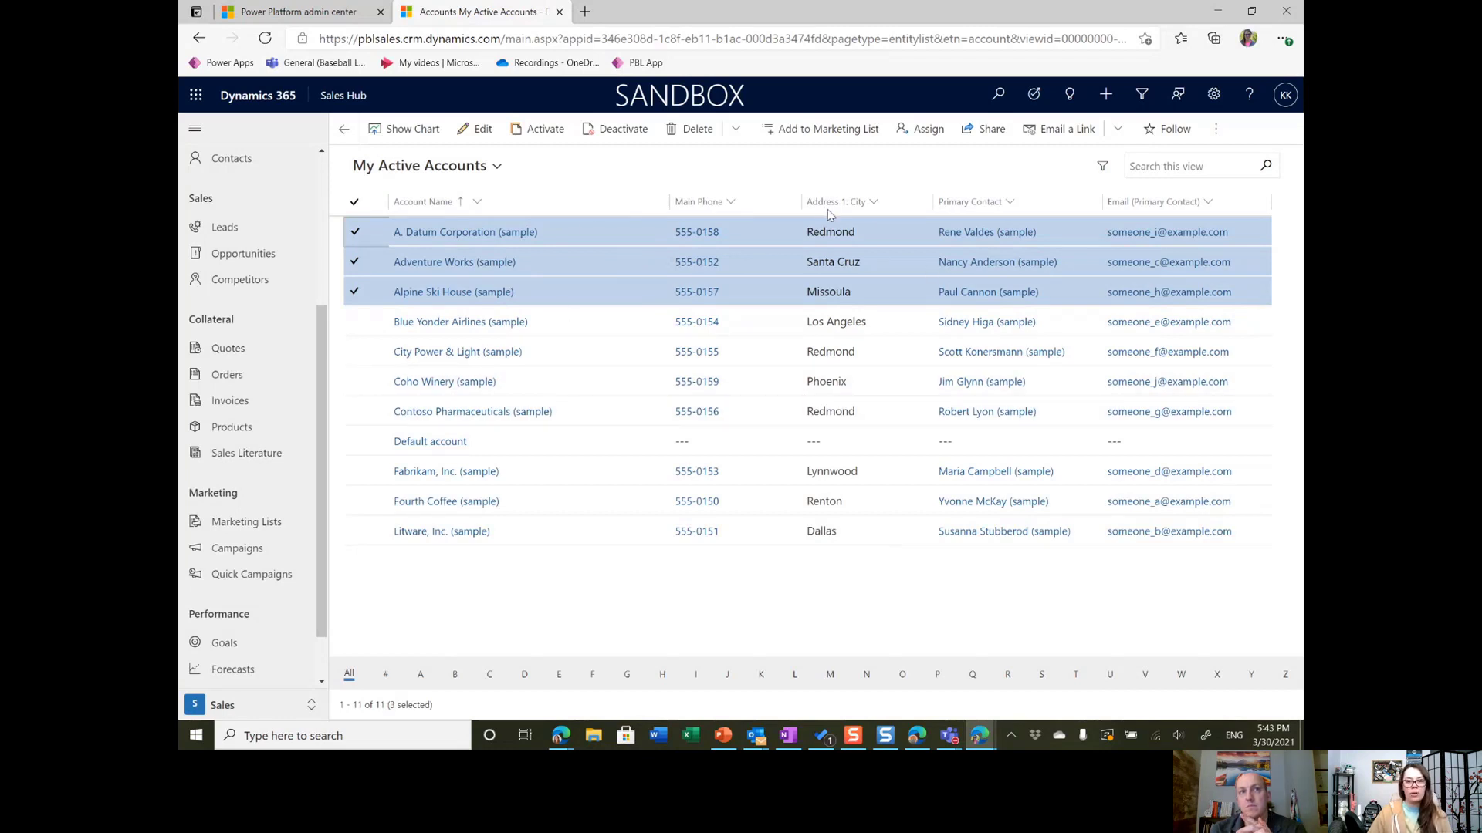
Step: Open the A. Datum Corporation account to examine its summary and timeline, and return to the accounts list
{"action": "left_click", "coordinate": [487, 234]}
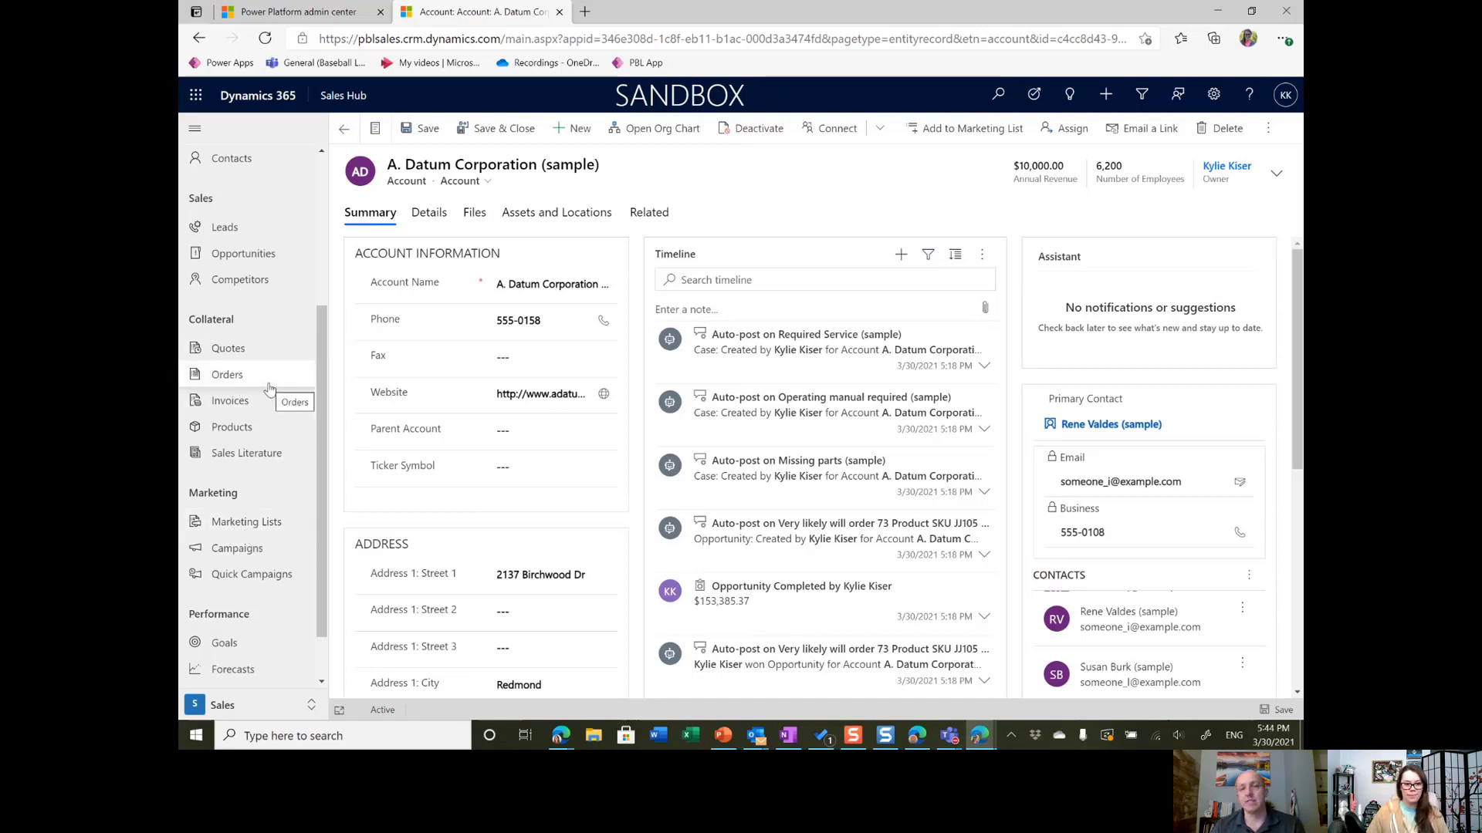
{"action": "left_click", "coordinate": [343, 129]}
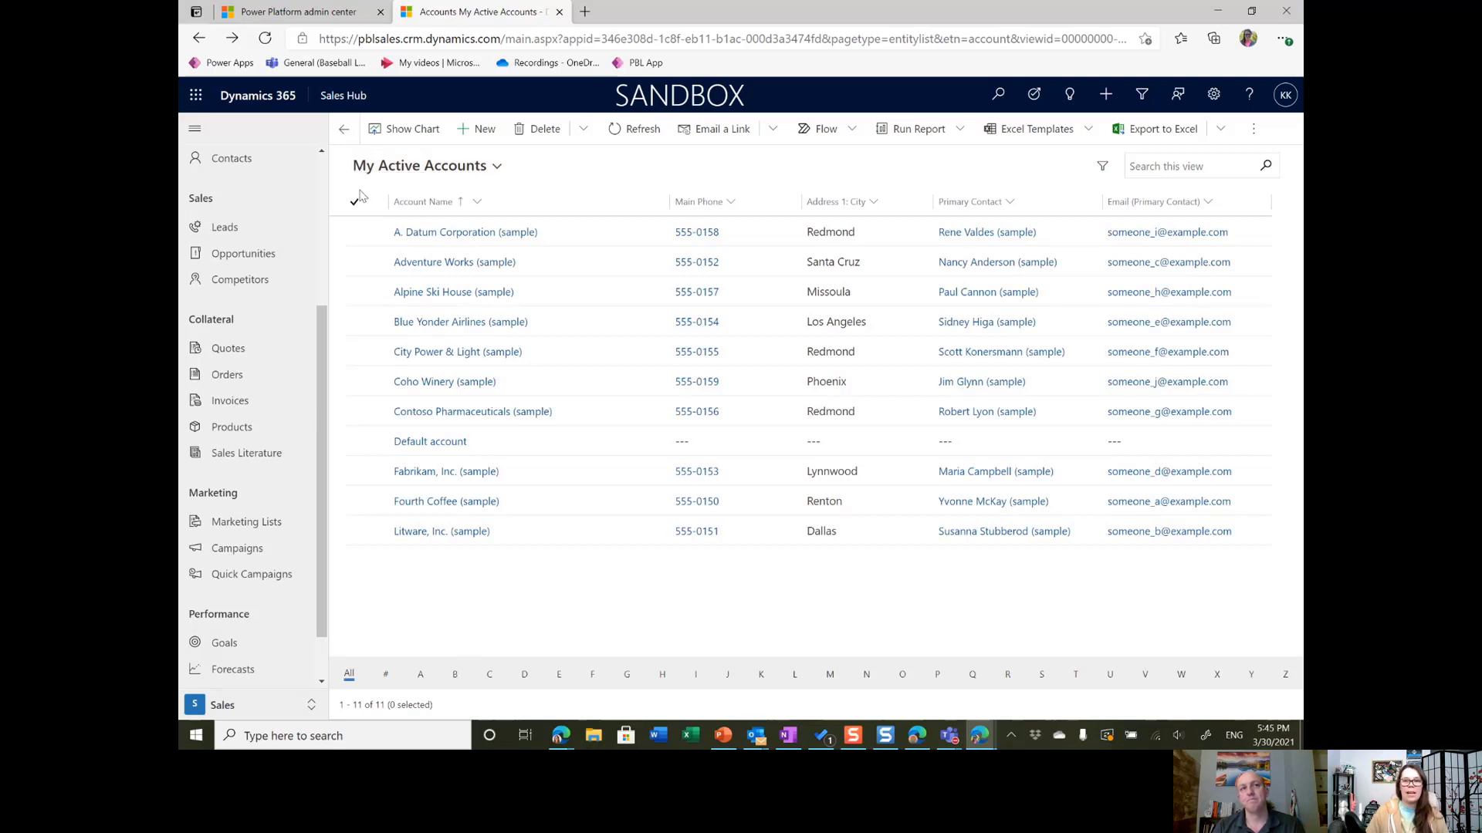
Step: Select the A. Datum Corporation, Adventure Works, Alpine Ski House and City Power & Light accounts and start a new marketing list from them
{"action": "left_click", "coordinate": [355, 239]}
{"action": "left_click", "coordinate": [354, 265]}
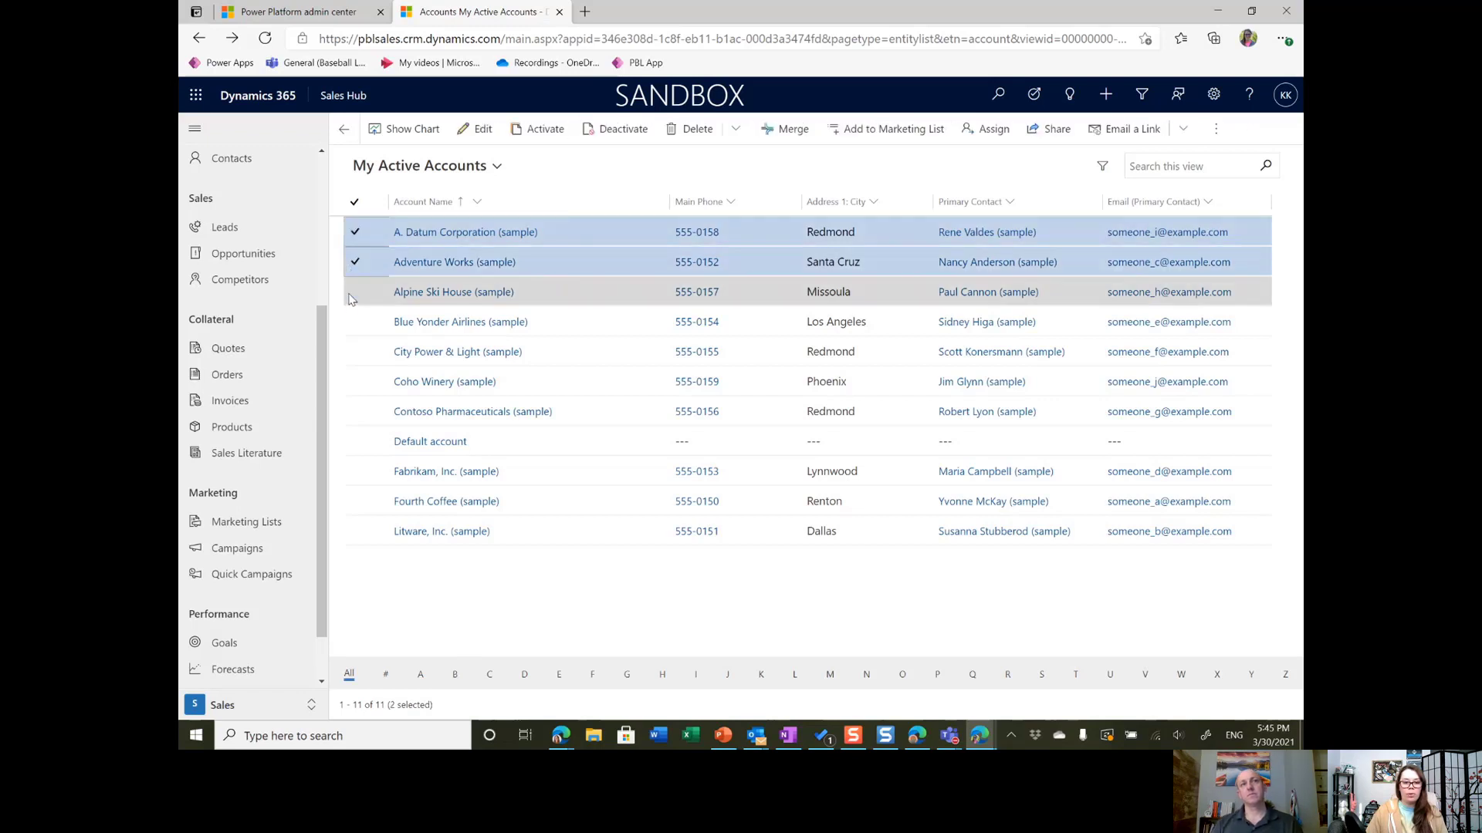
{"action": "left_click", "coordinate": [355, 298]}
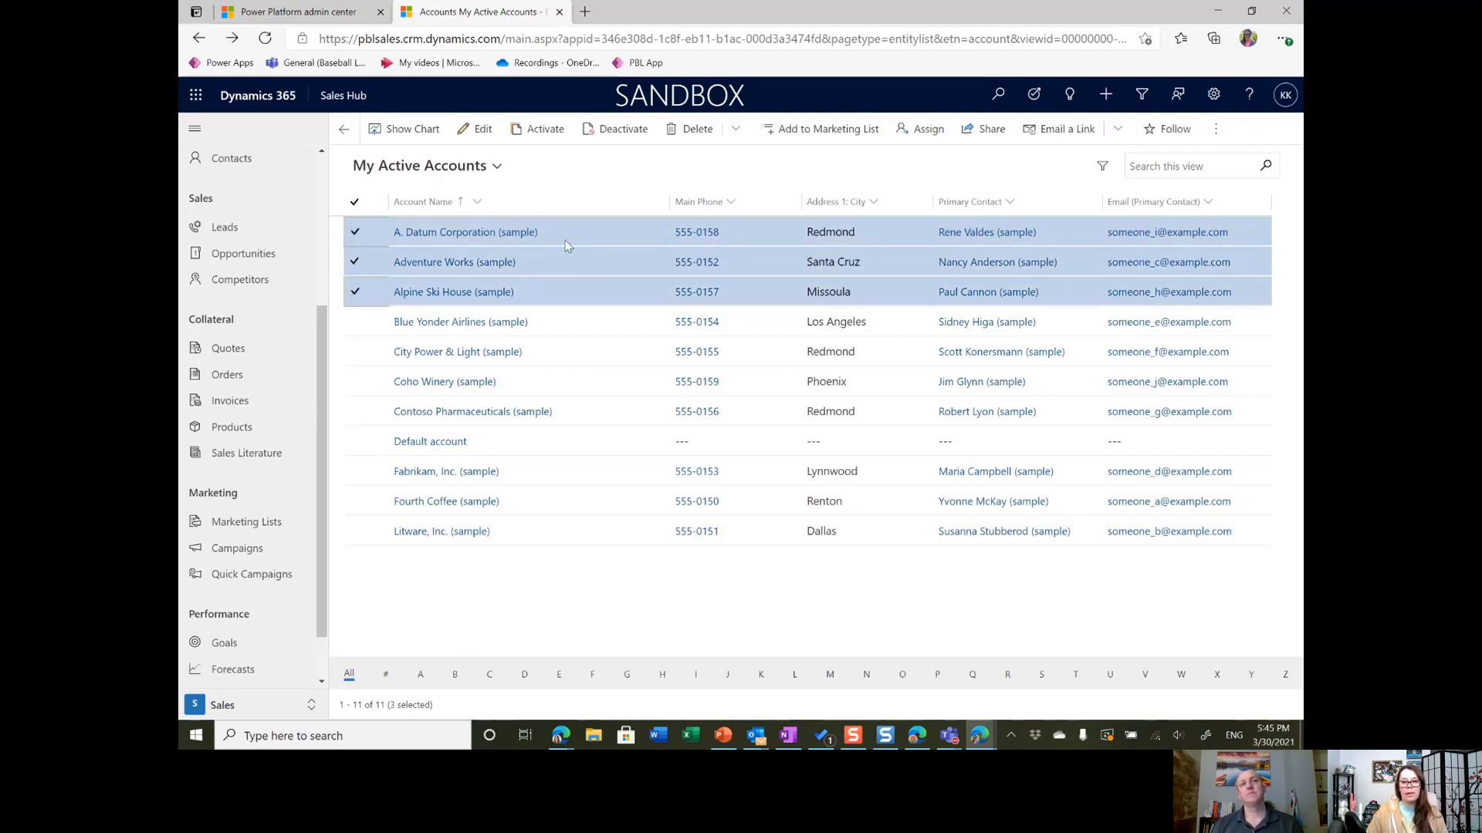
{"action": "left_click", "coordinate": [356, 355]}
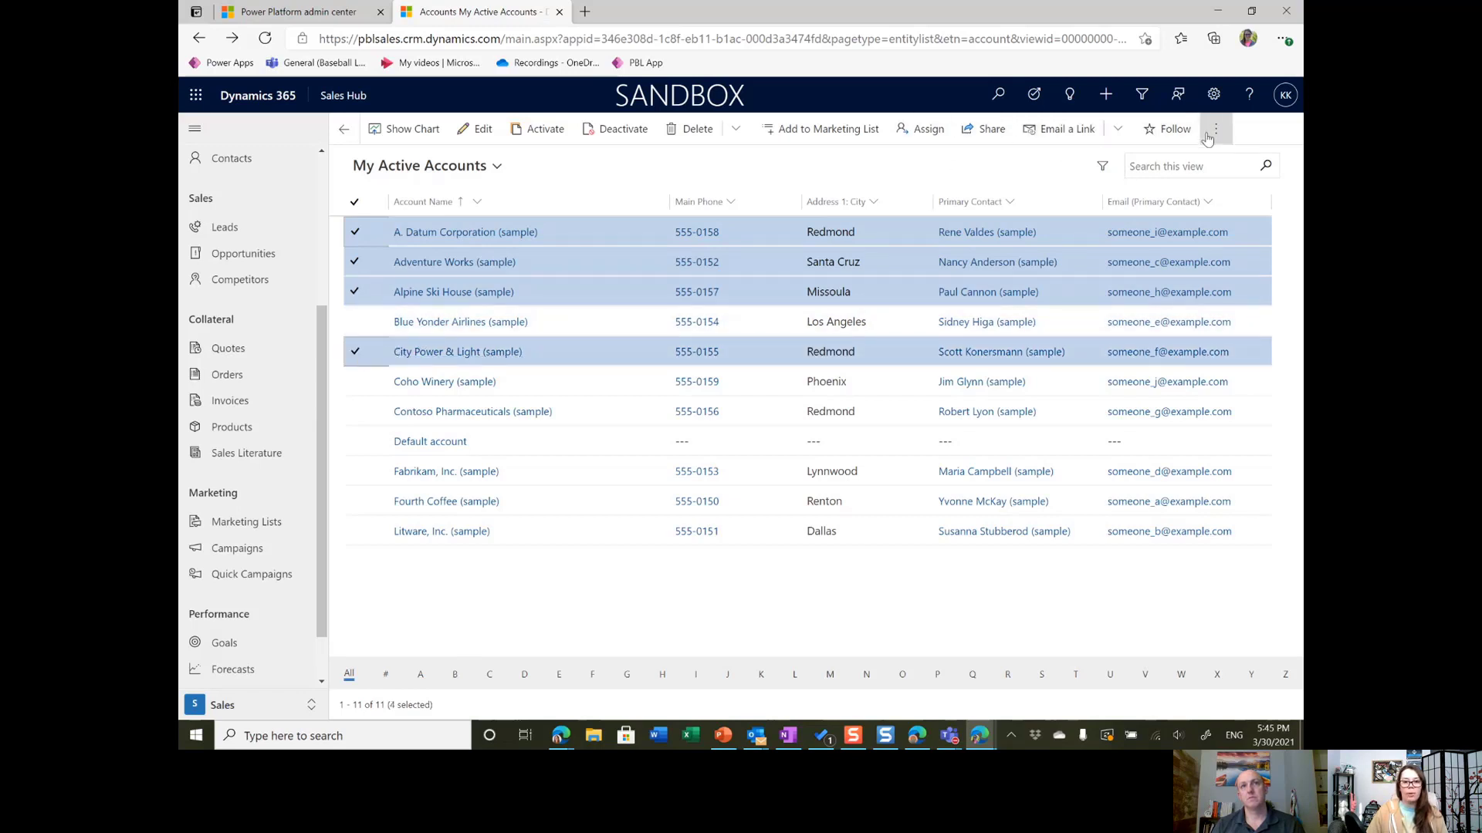
{"action": "left_click", "coordinate": [854, 128]}
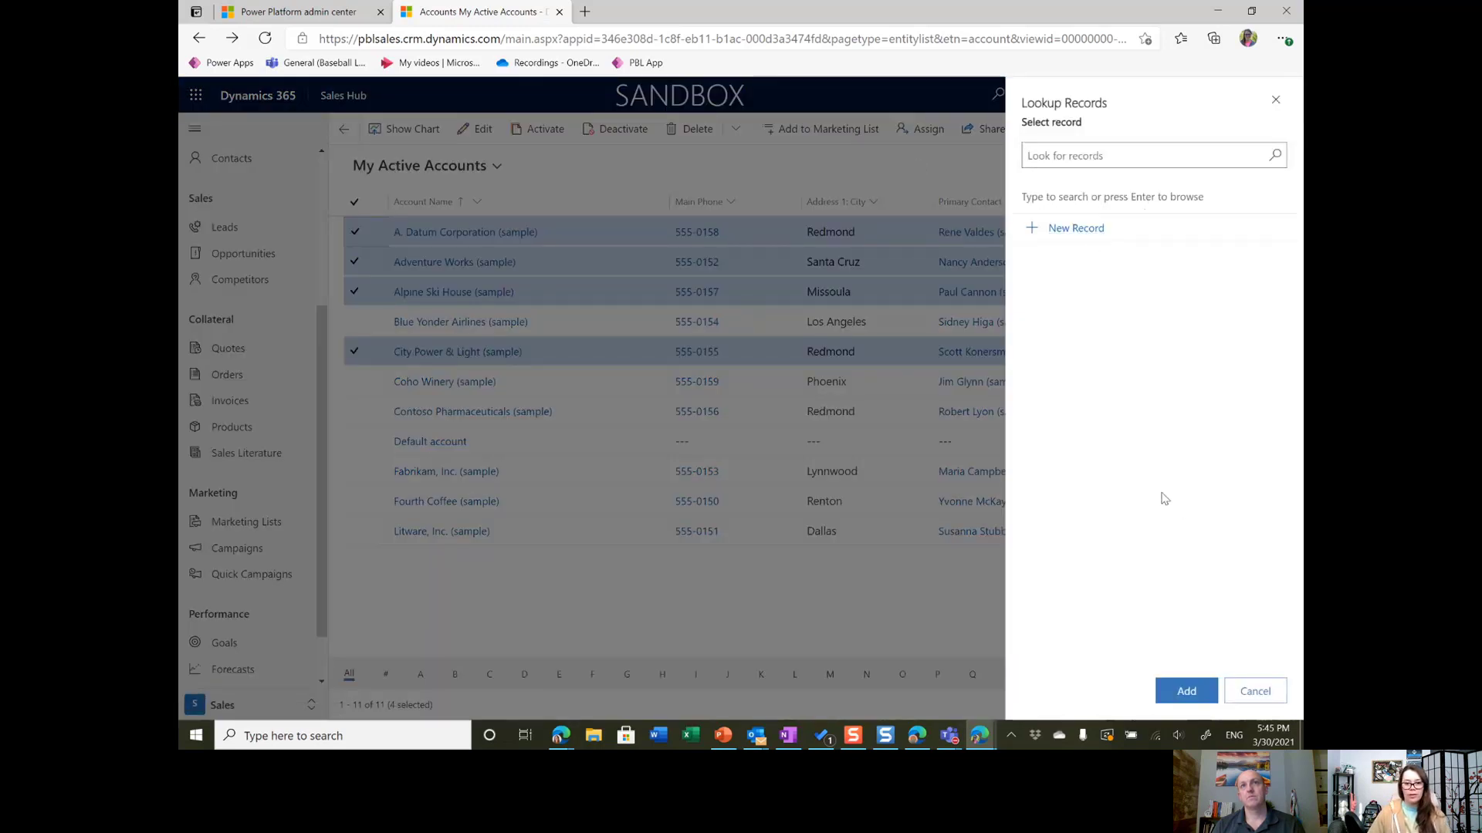
{"action": "left_click", "coordinate": [1080, 229]}
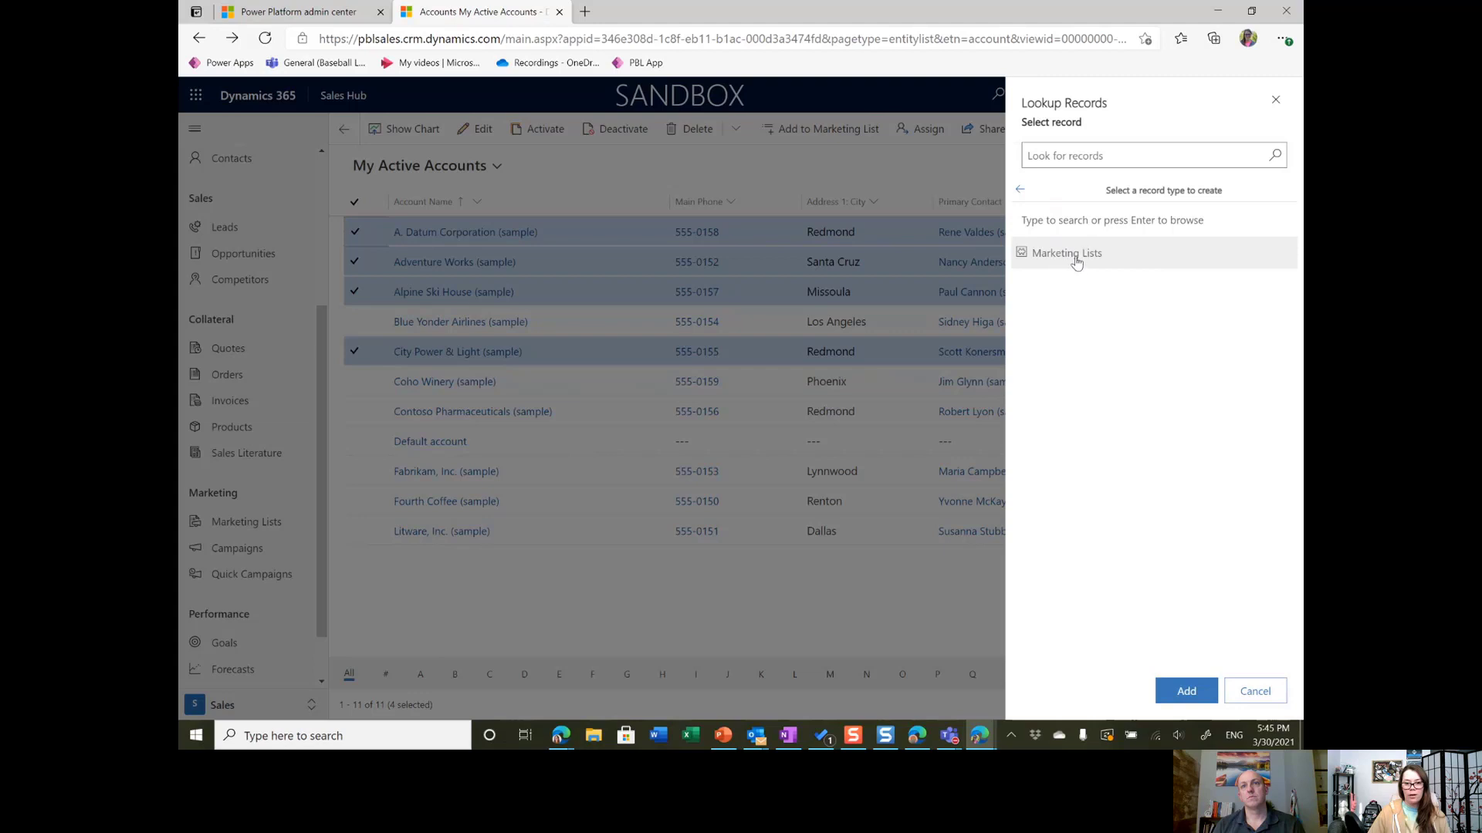
{"action": "left_click", "coordinate": [1075, 254]}
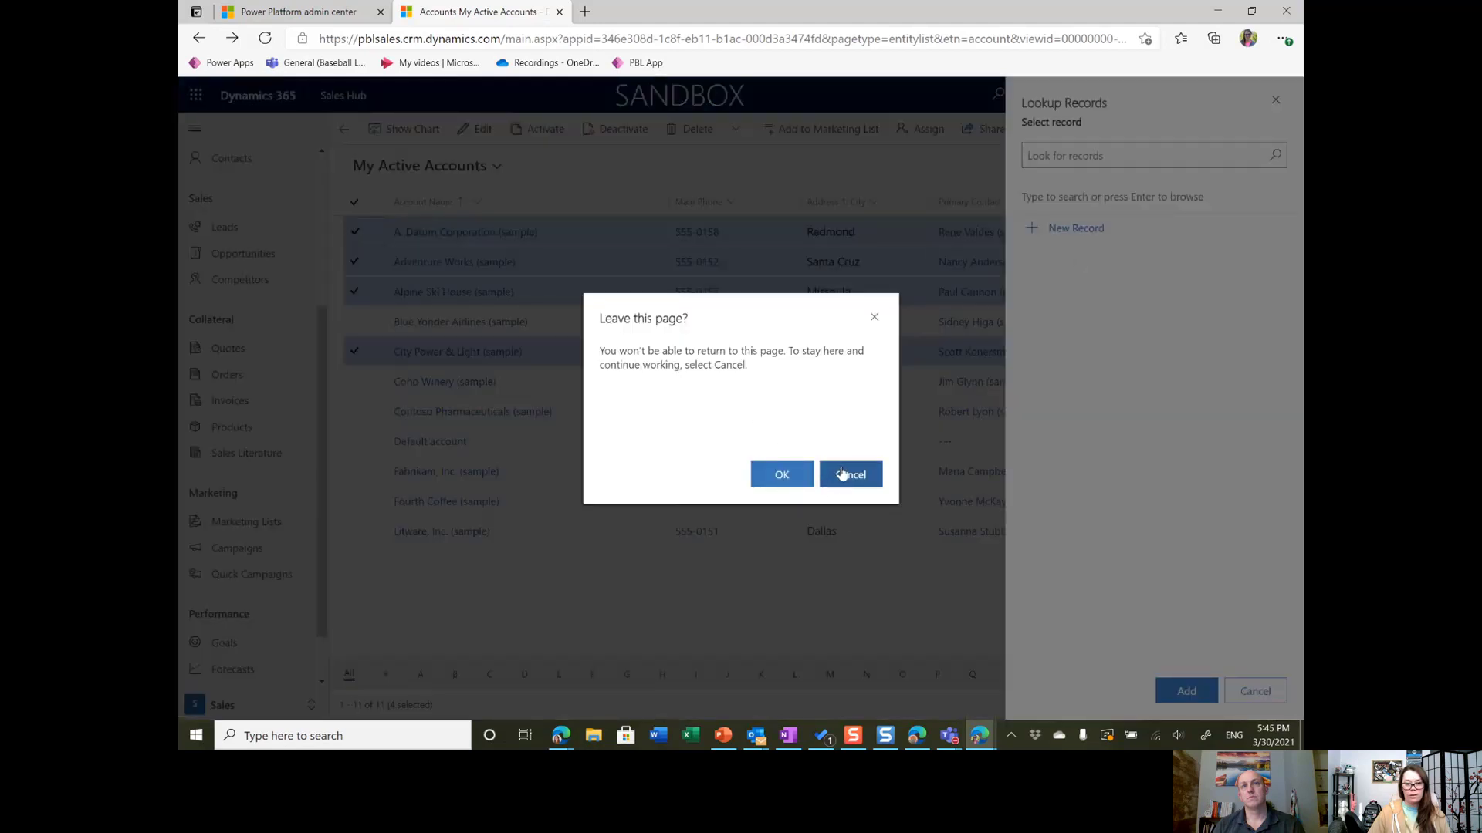
{"action": "left_click", "coordinate": [795, 479]}
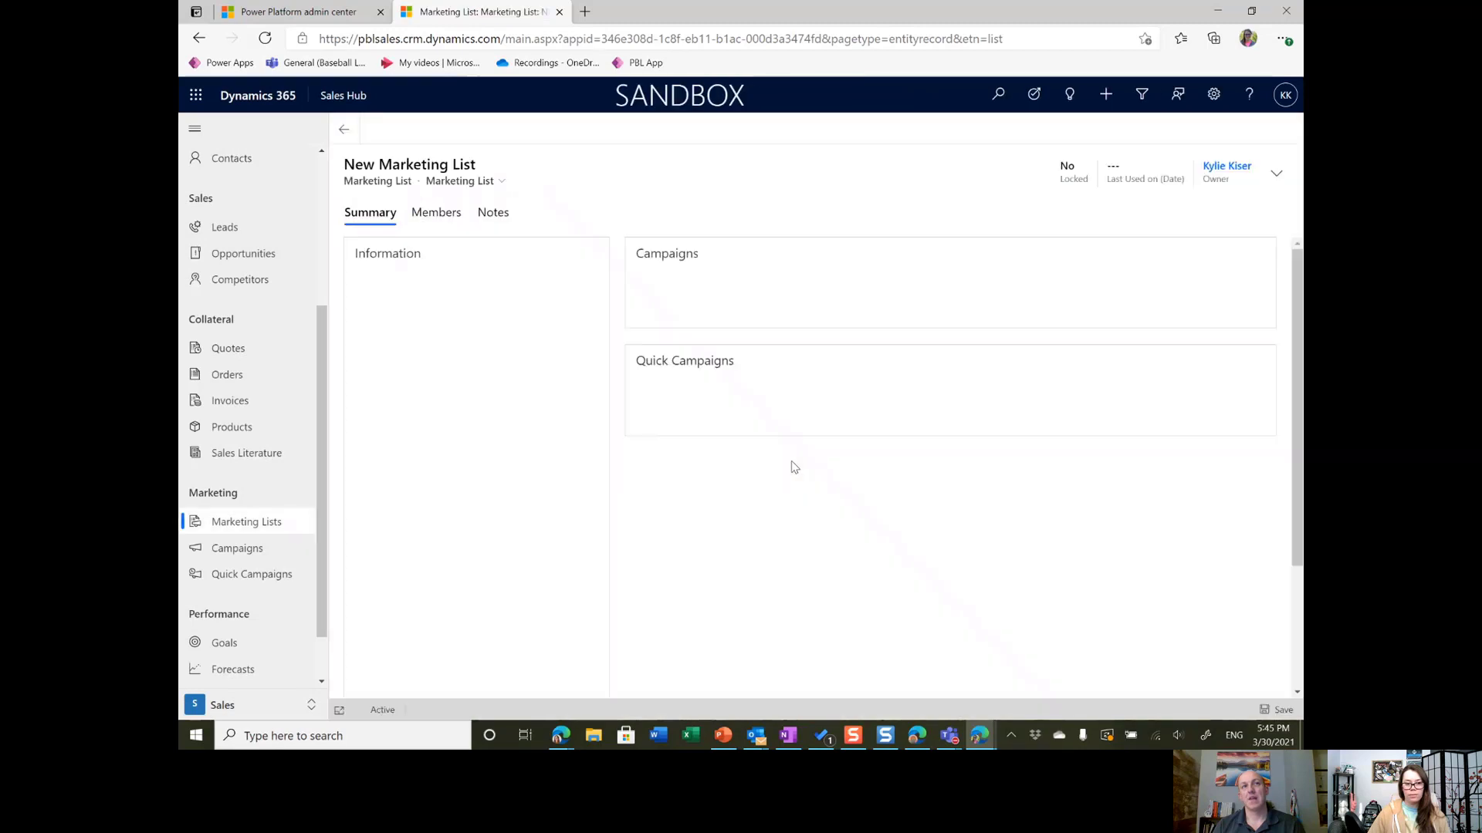
Step: Name the new marketing list "Test Marketing List" and set its list type to Dynamic
{"action": "left_click", "coordinate": [455, 307]}
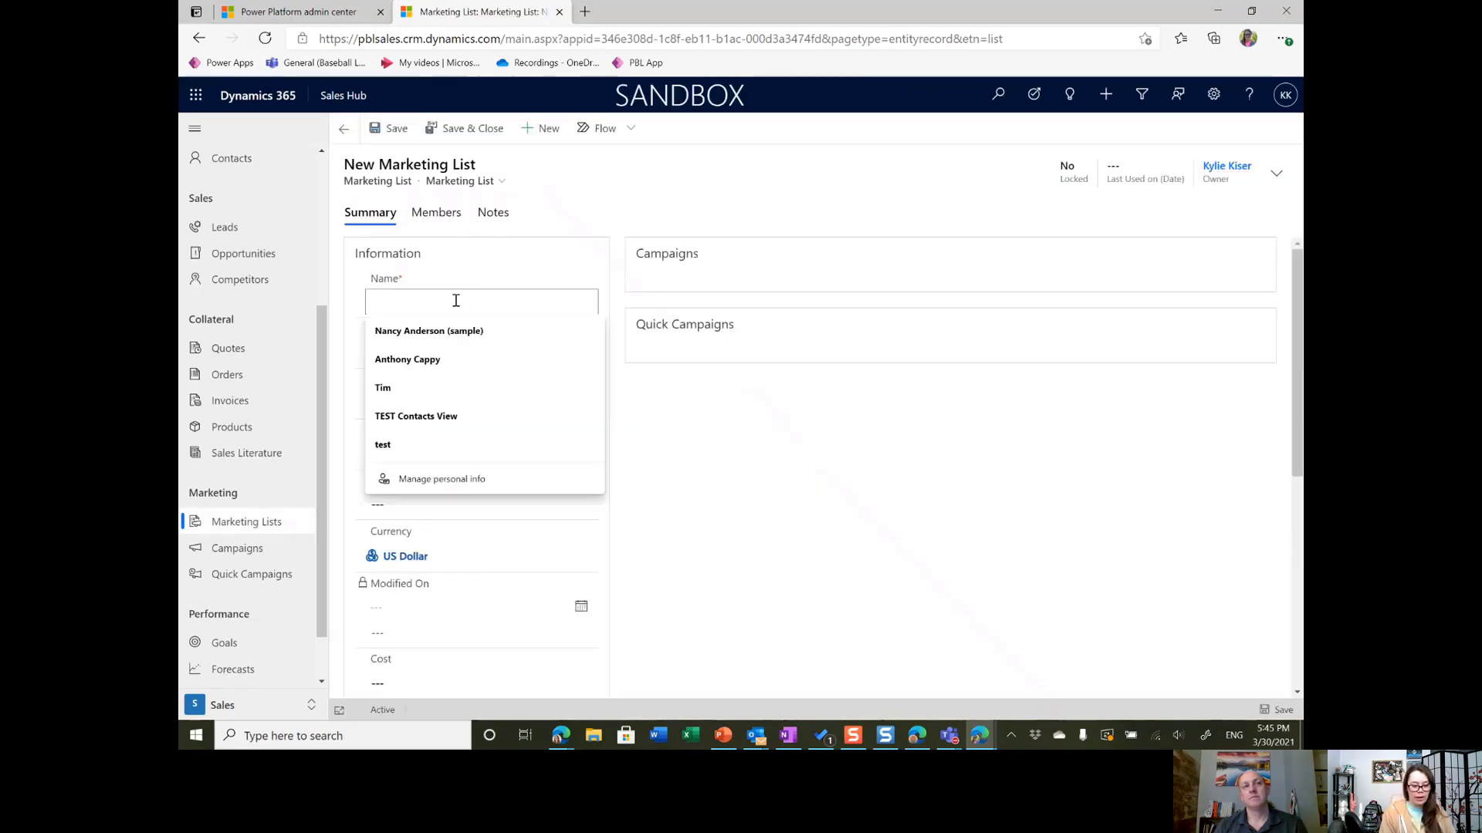
{"action": "type", "text": "Test Marke"}
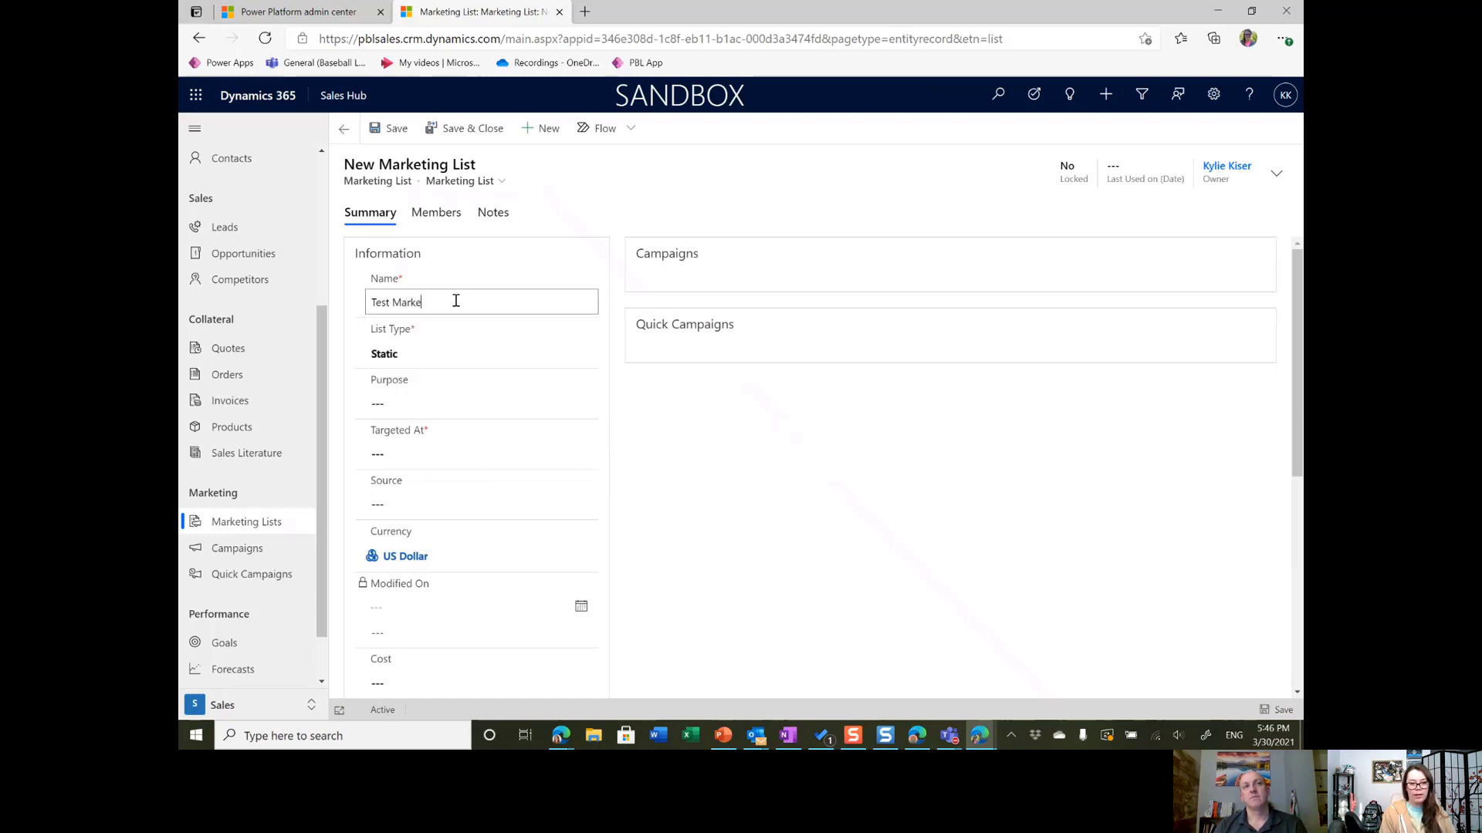
{"action": "type", "text": "ting List"}
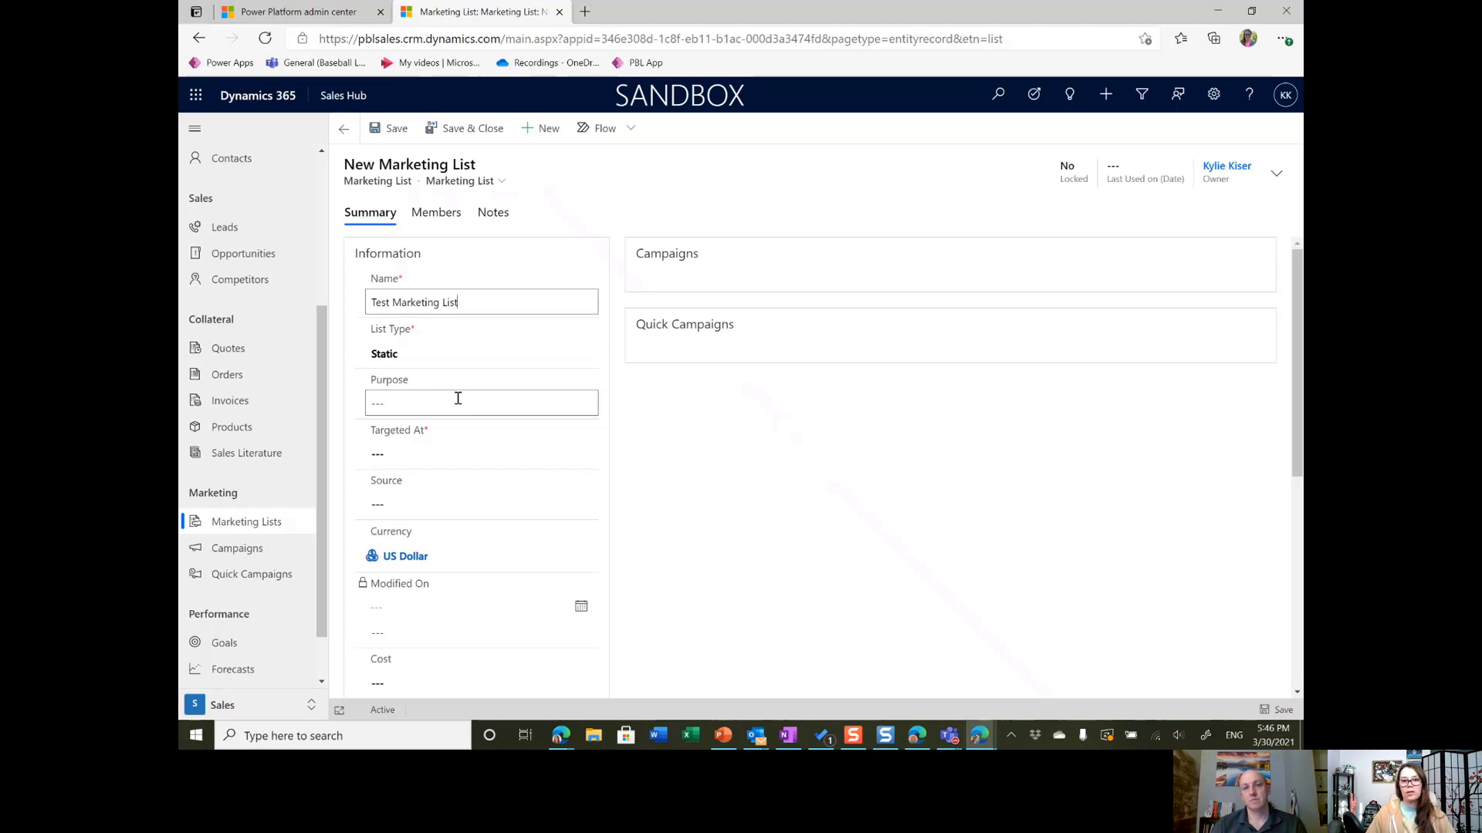
{"action": "left_click", "coordinate": [425, 353]}
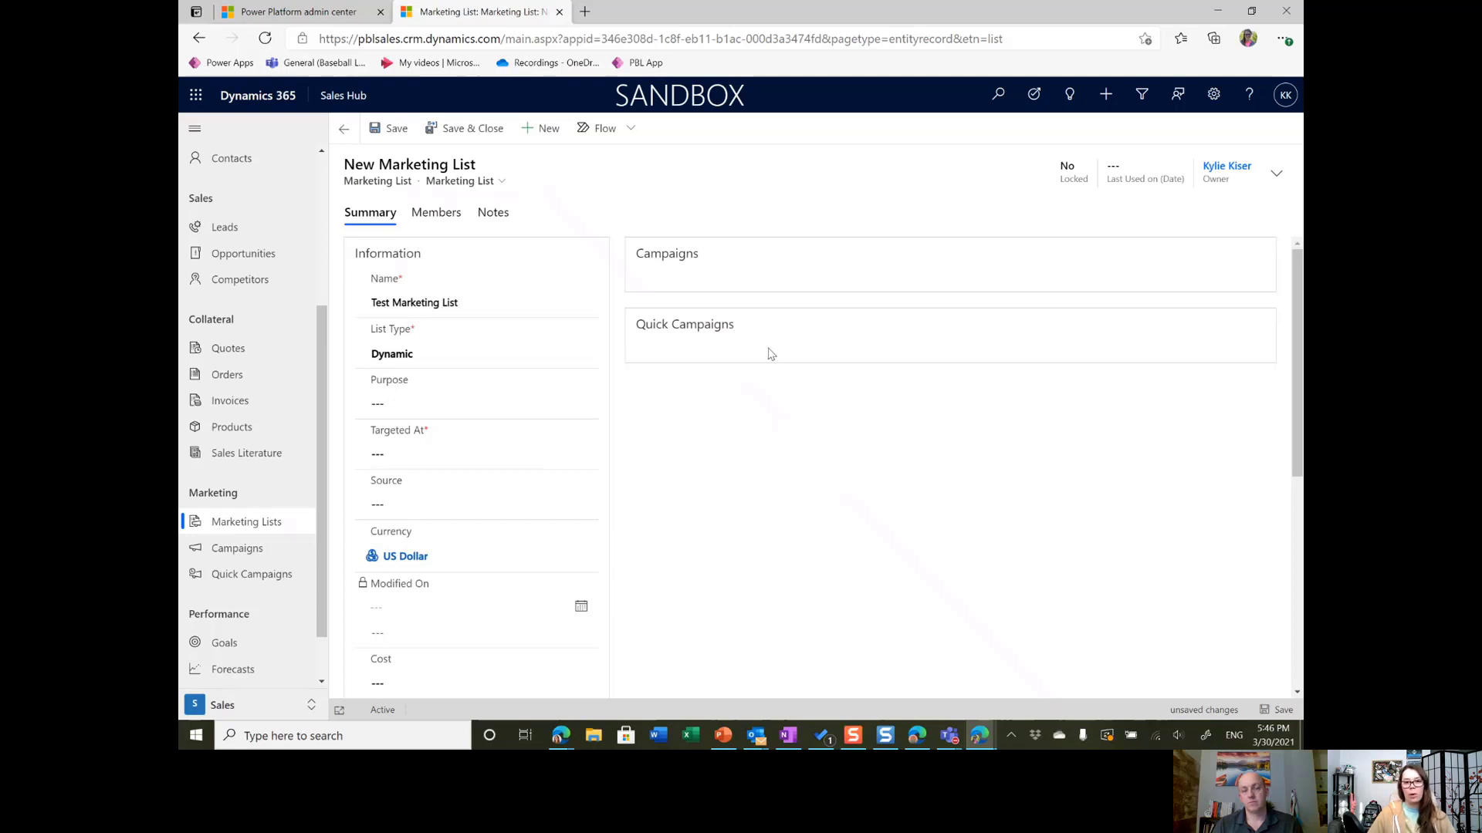
Step: Target the marketing list at Account records and save it
{"action": "left_click", "coordinate": [440, 454]}
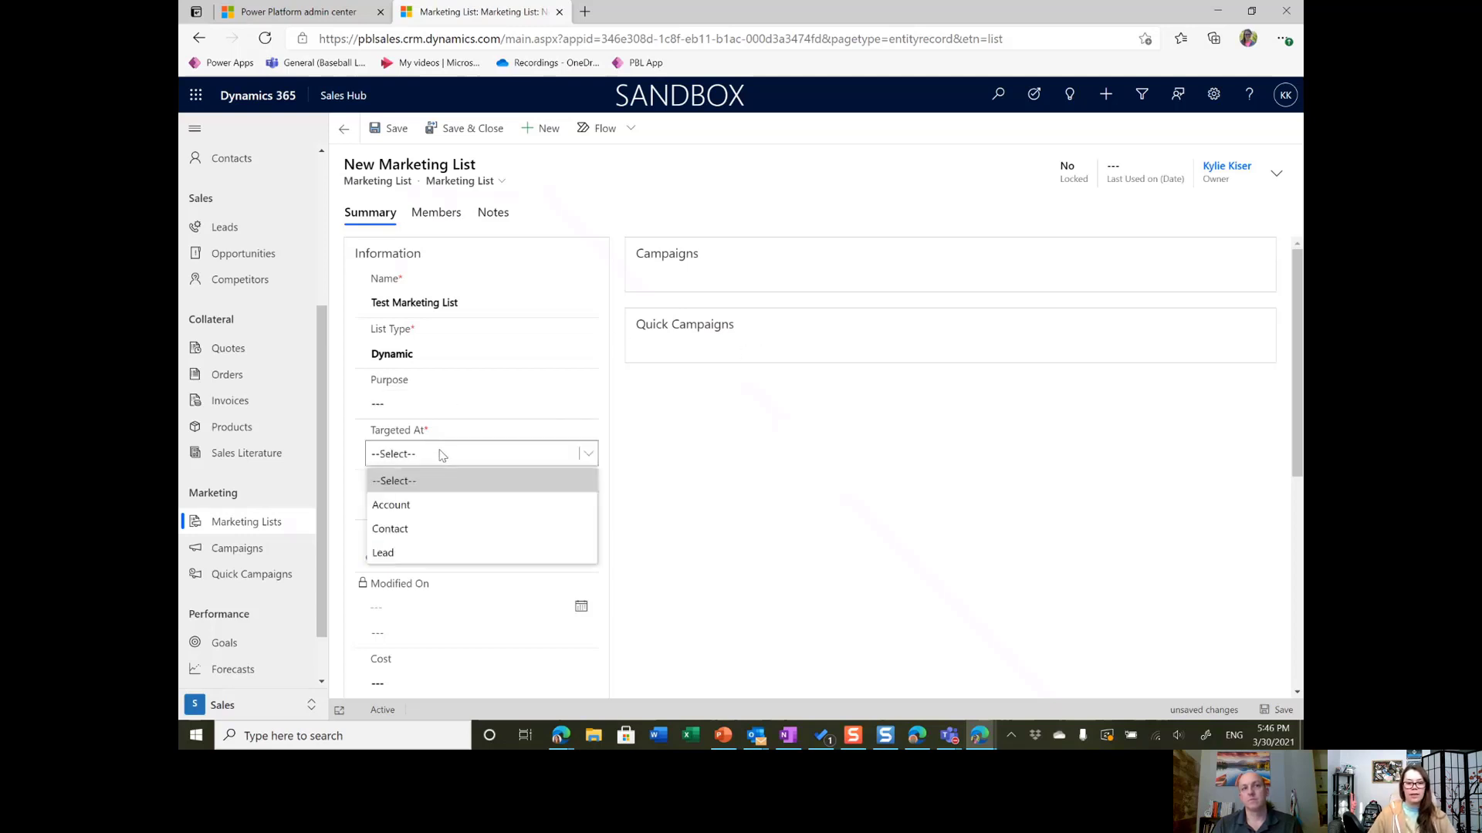
{"action": "left_click", "coordinate": [432, 506]}
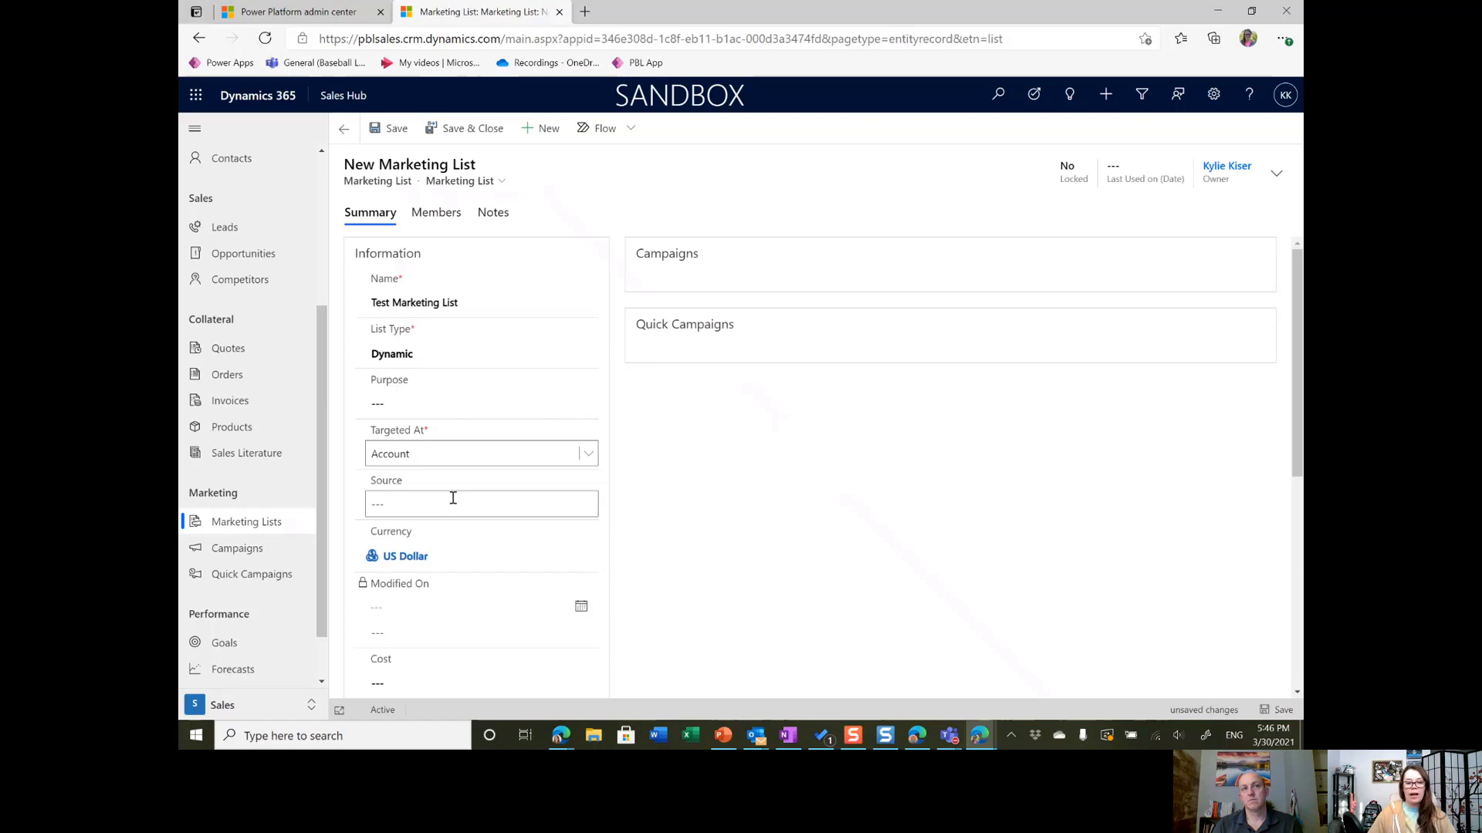
{"action": "scroll", "coordinate": [862, 469], "scroll_direction": "down", "scroll_amount": 4}
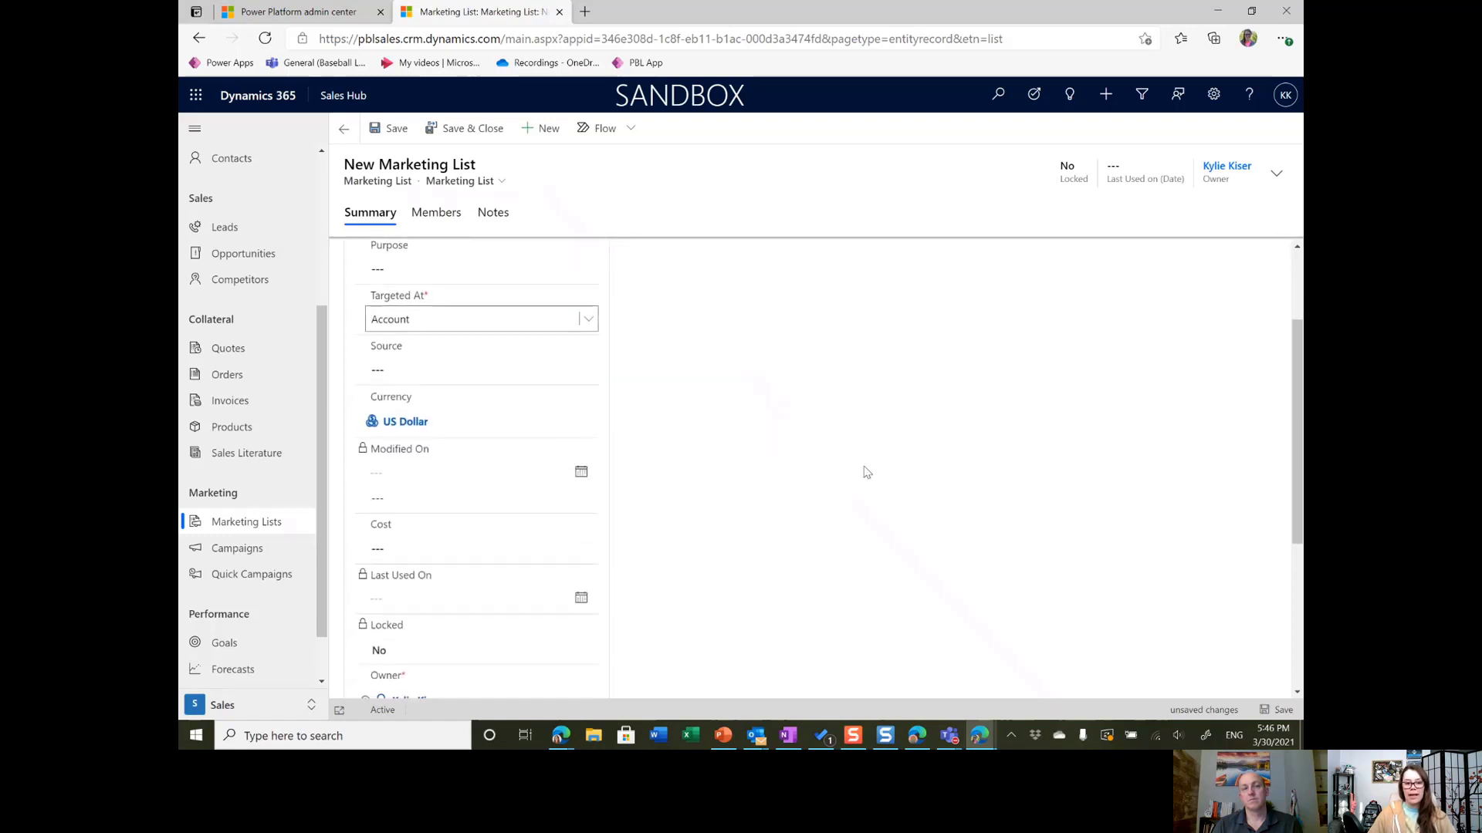
{"action": "scroll", "coordinate": [839, 490], "scroll_direction": "up", "scroll_amount": 4}
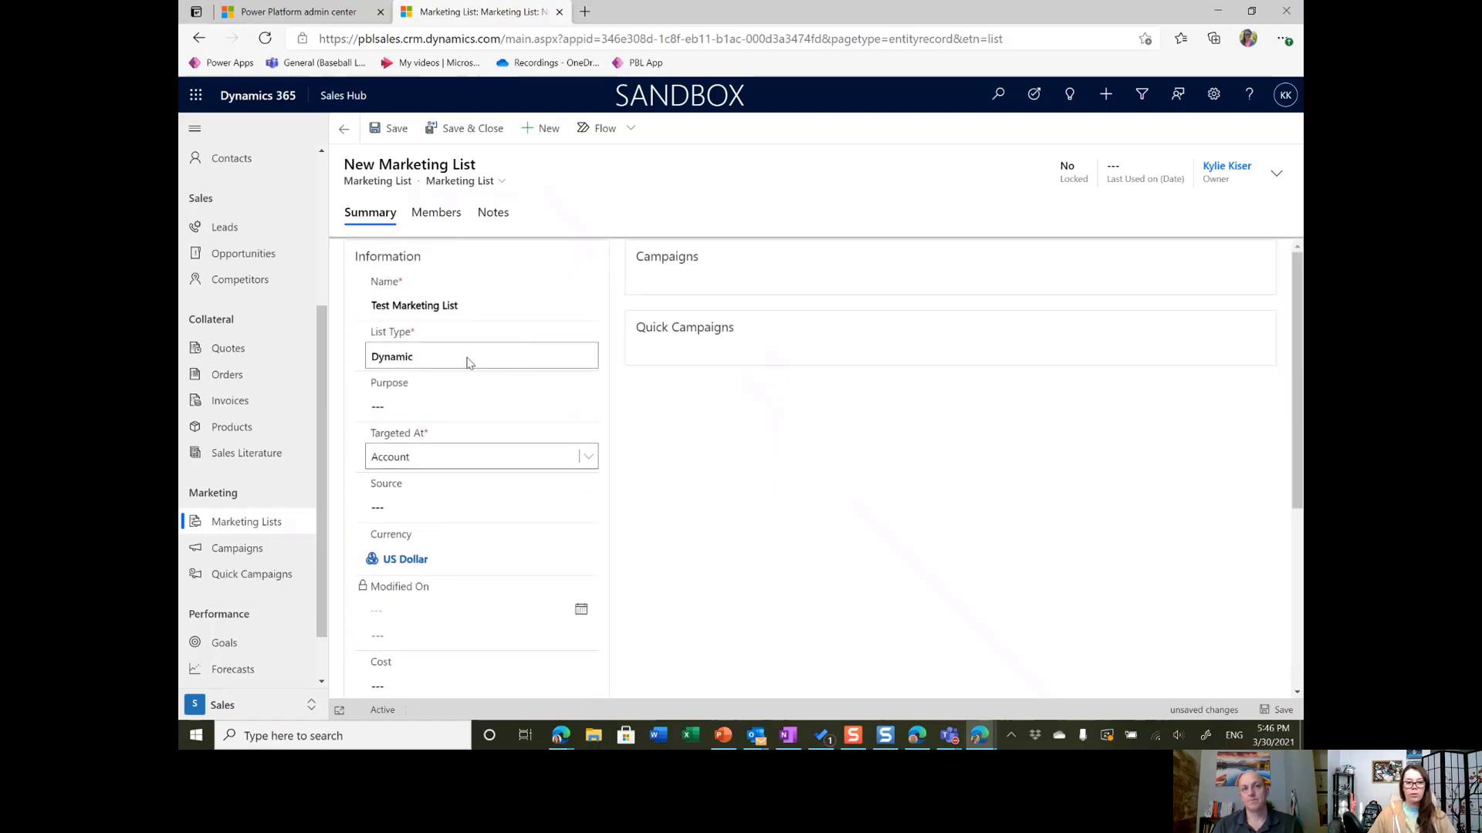
{"action": "left_click", "coordinate": [396, 136]}
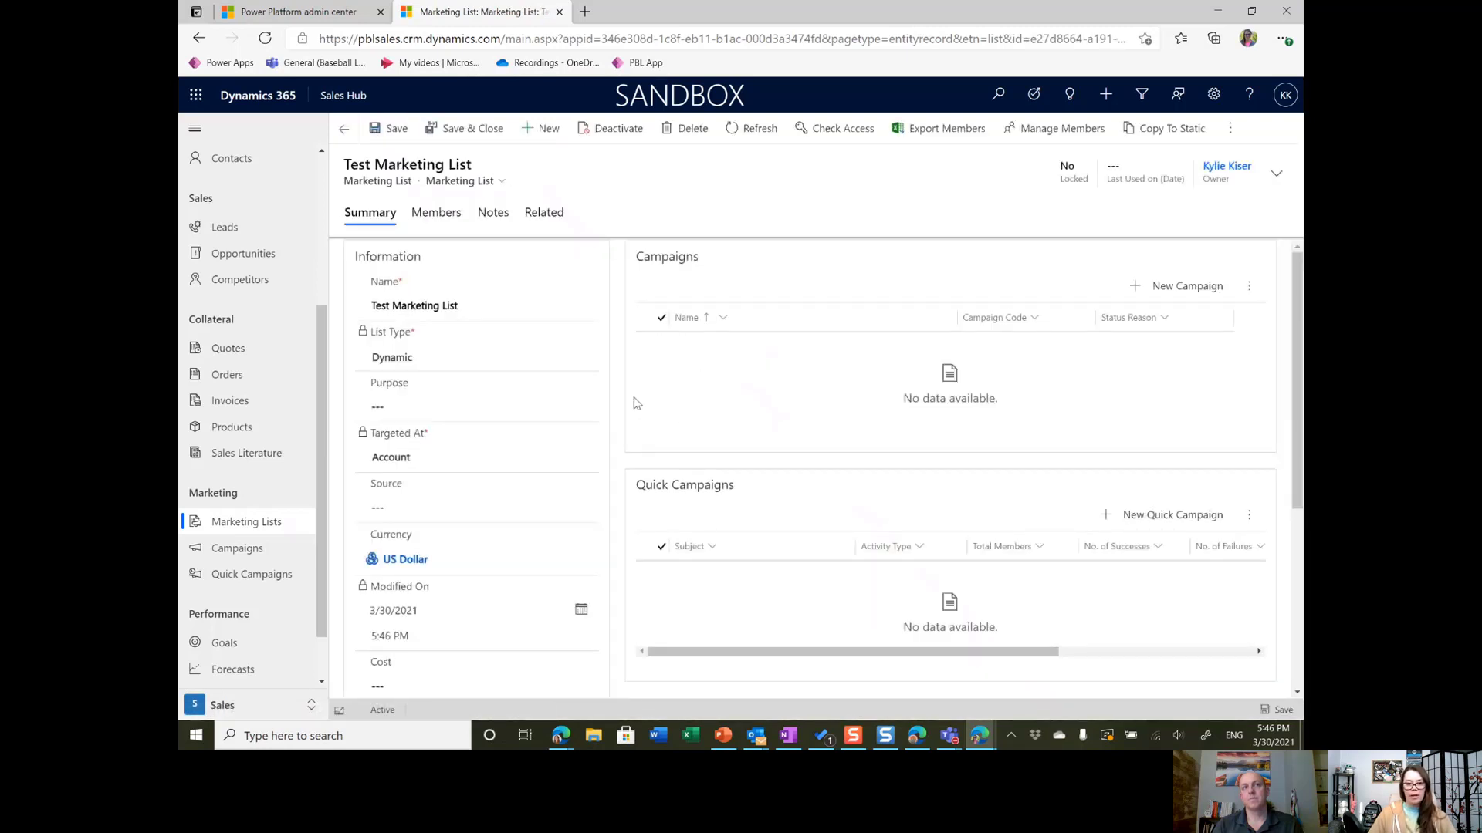
Step: Check the saved marketing list's members and review its summary information
{"action": "left_click", "coordinate": [448, 222]}
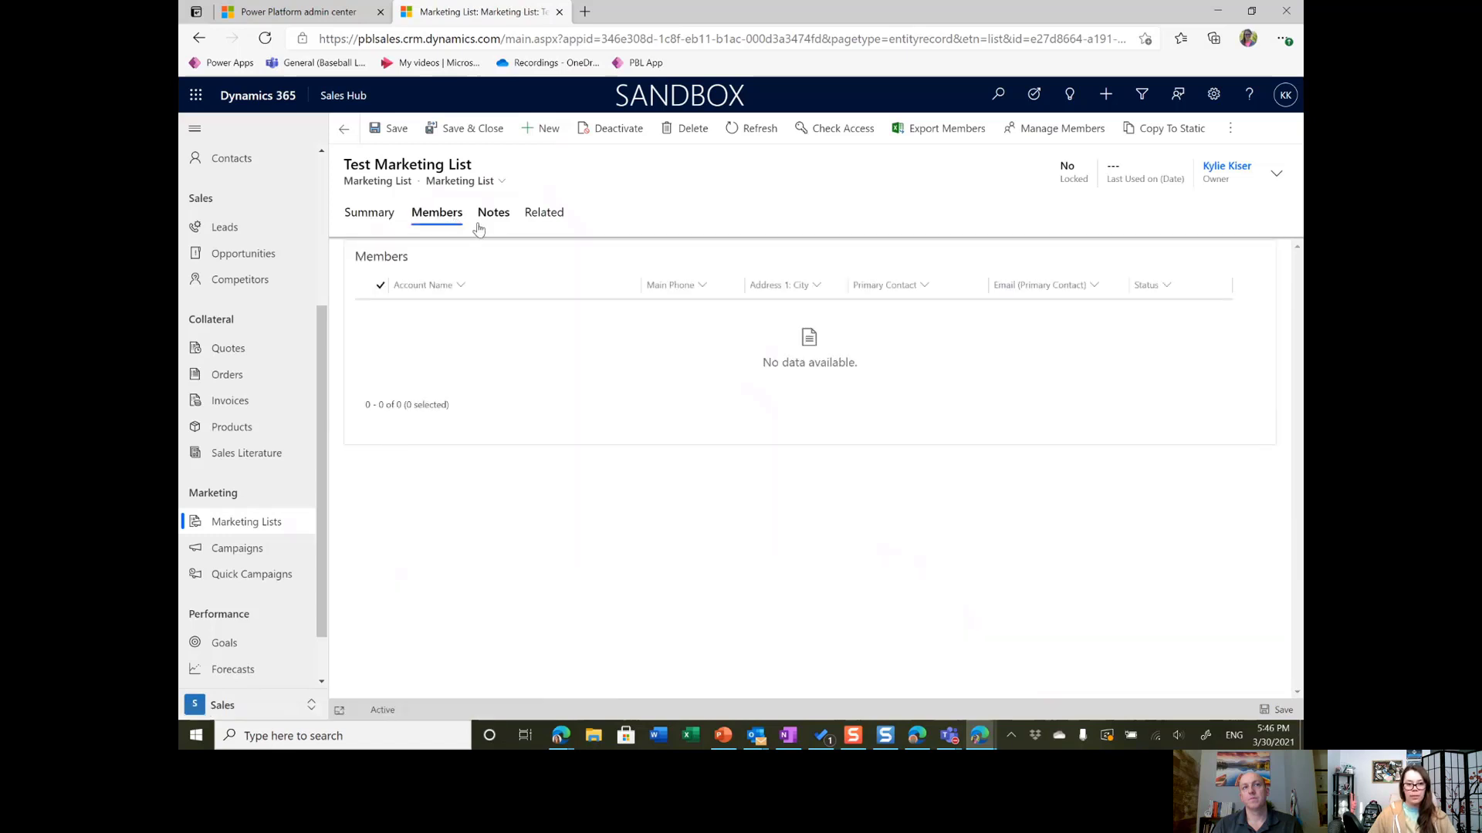
{"action": "left_click", "coordinate": [368, 223]}
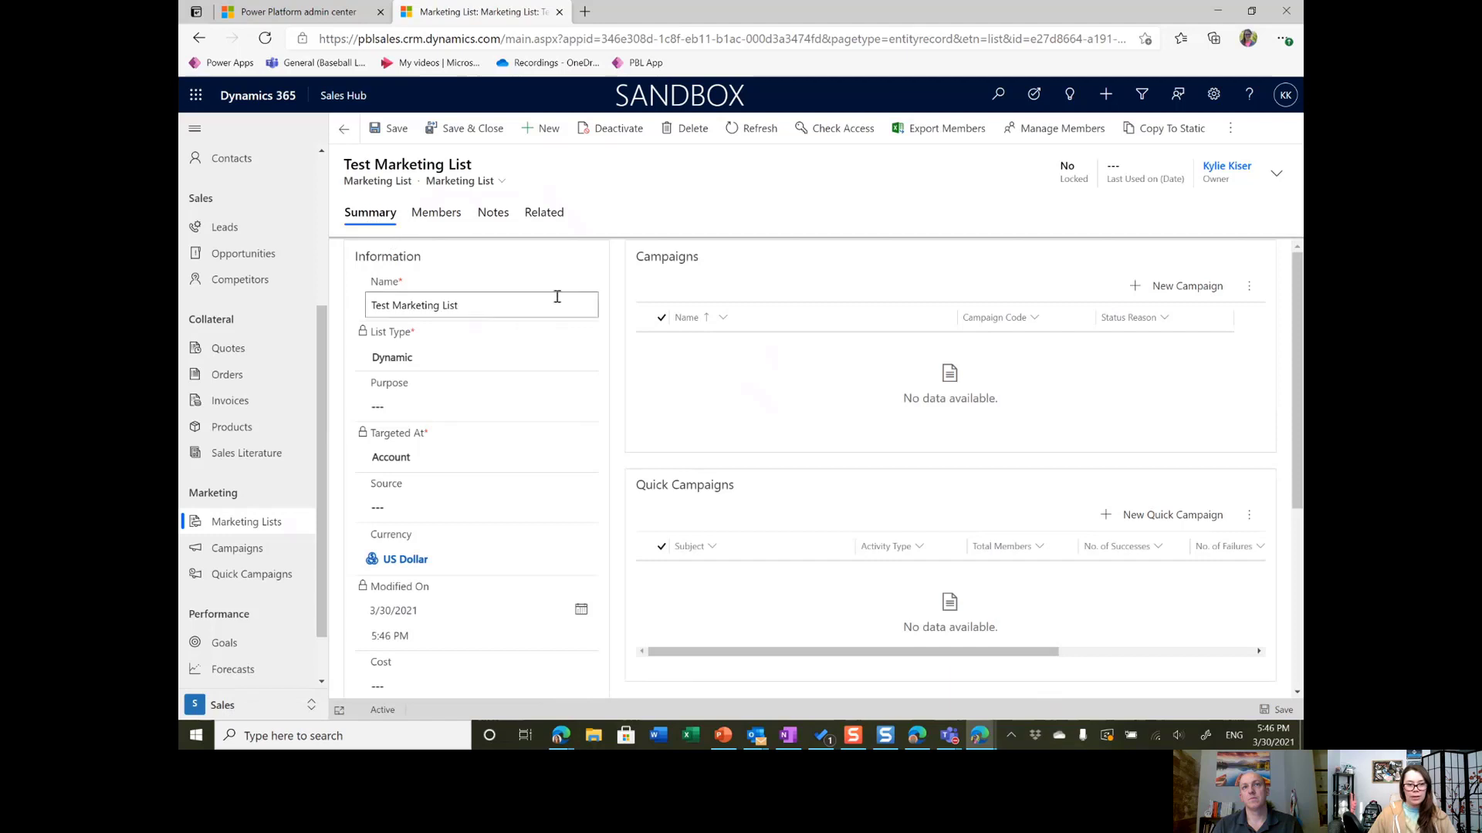
{"action": "scroll", "coordinate": [525, 282], "scroll_direction": "down", "scroll_amount": 4}
{"action": "scroll", "coordinate": [919, 436], "scroll_direction": "up", "scroll_amount": 4}
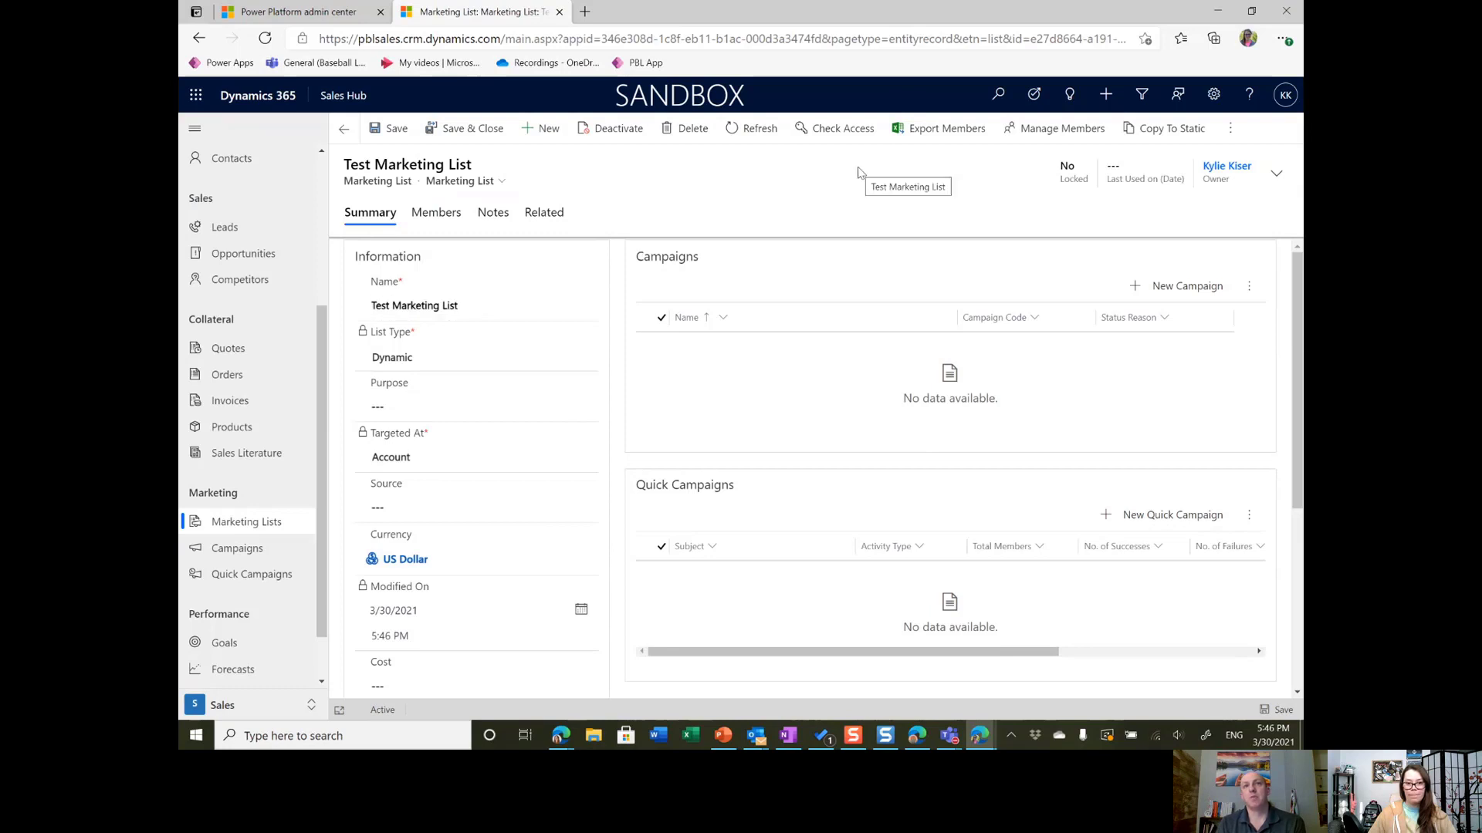
Step: Open the dynamic list's member query and add a condition that Status equals Active
{"action": "left_click", "coordinate": [1018, 144]}
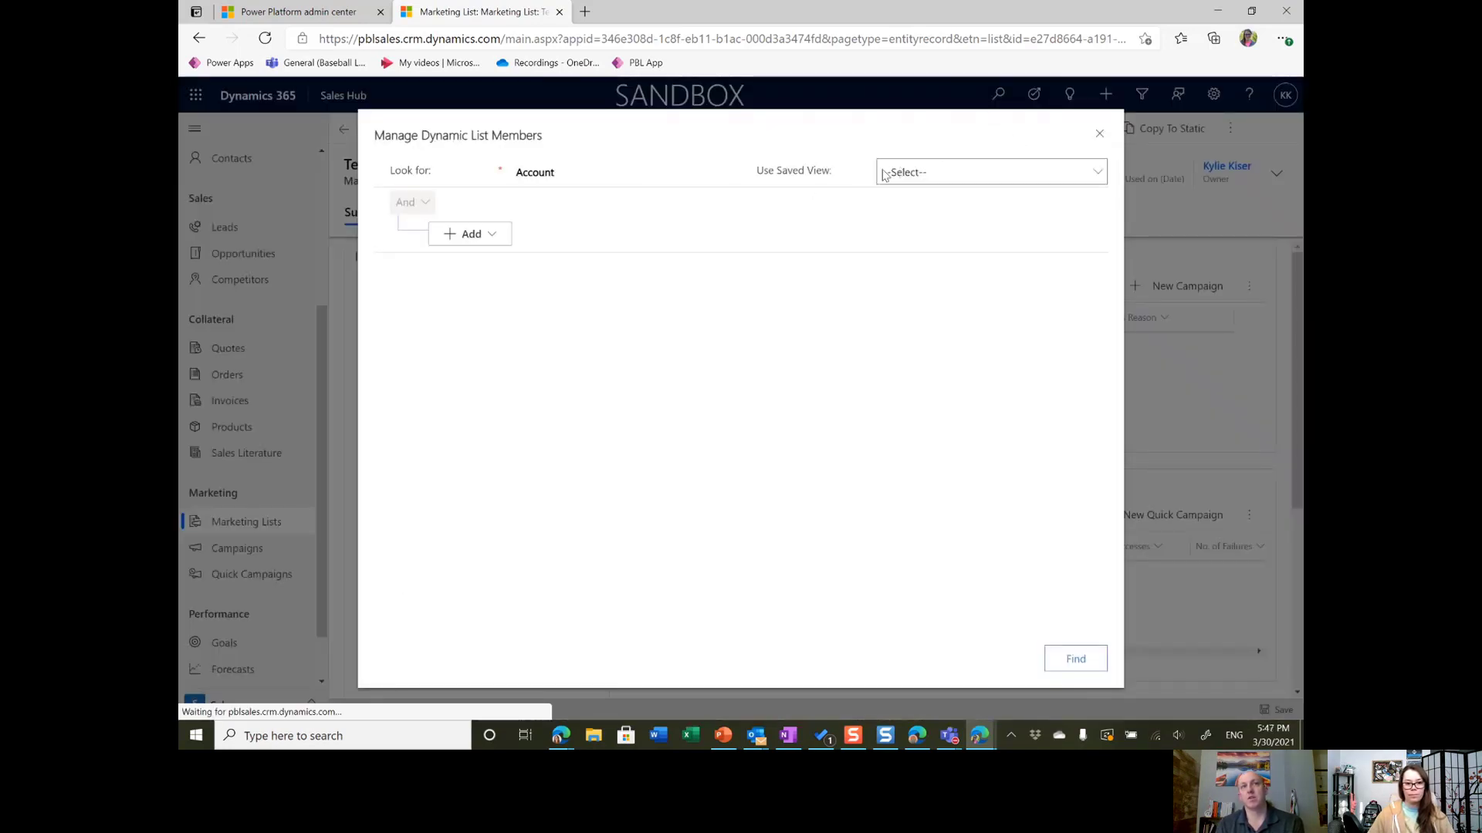
{"action": "left_click", "coordinate": [490, 237]}
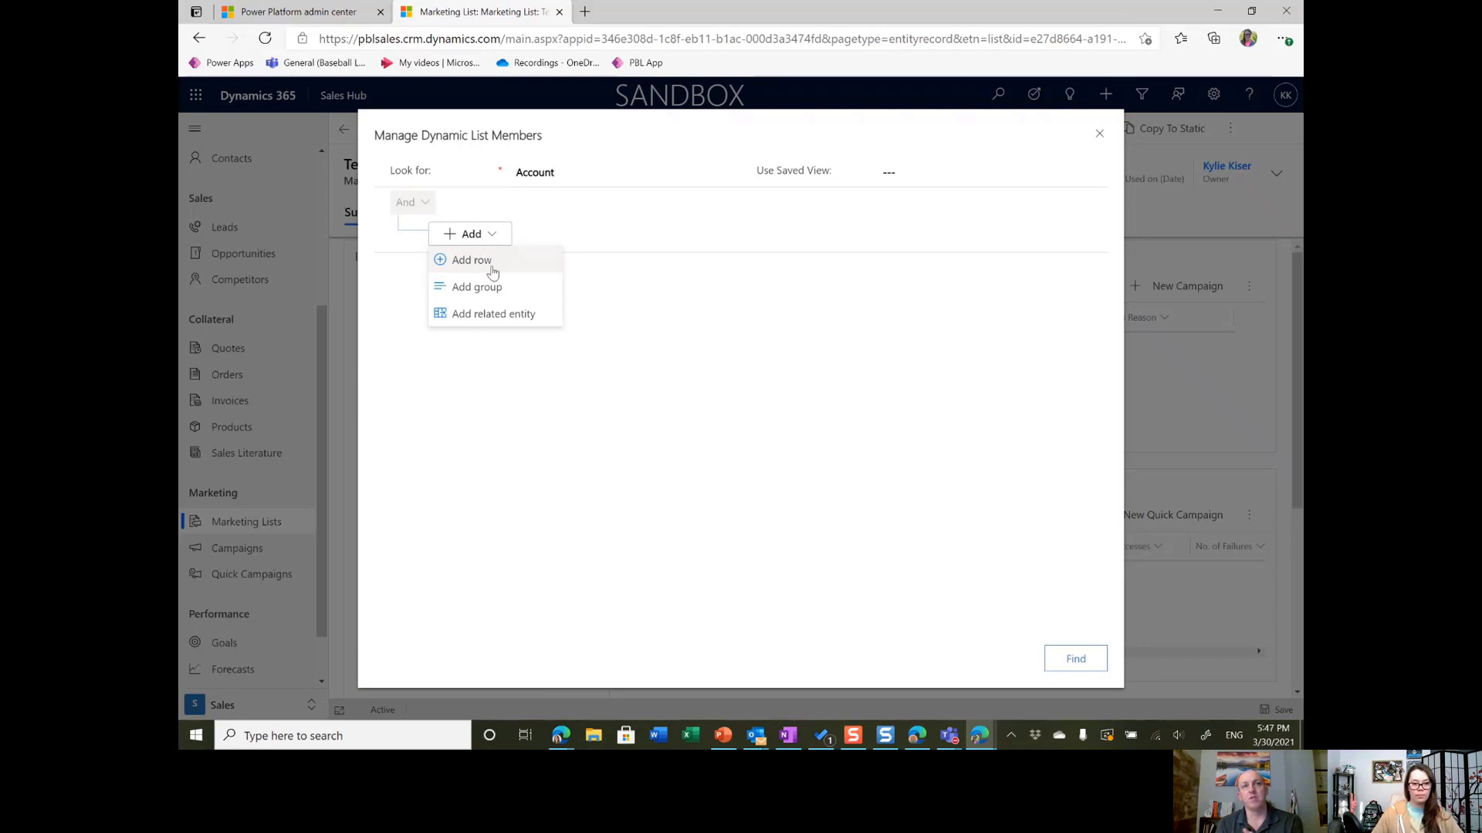
{"action": "left_click", "coordinate": [490, 262]}
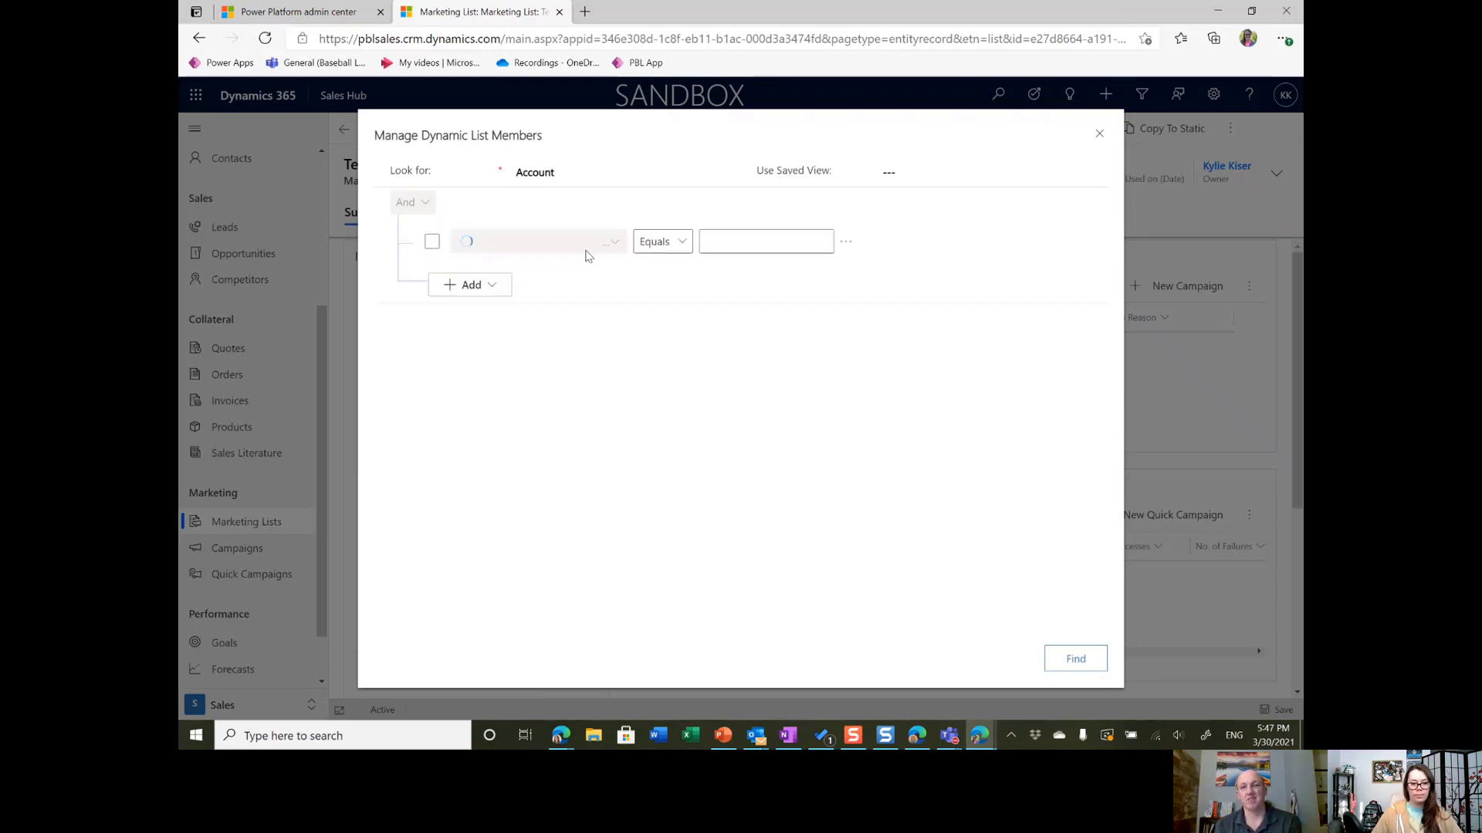
{"action": "left_click", "coordinate": [577, 240]}
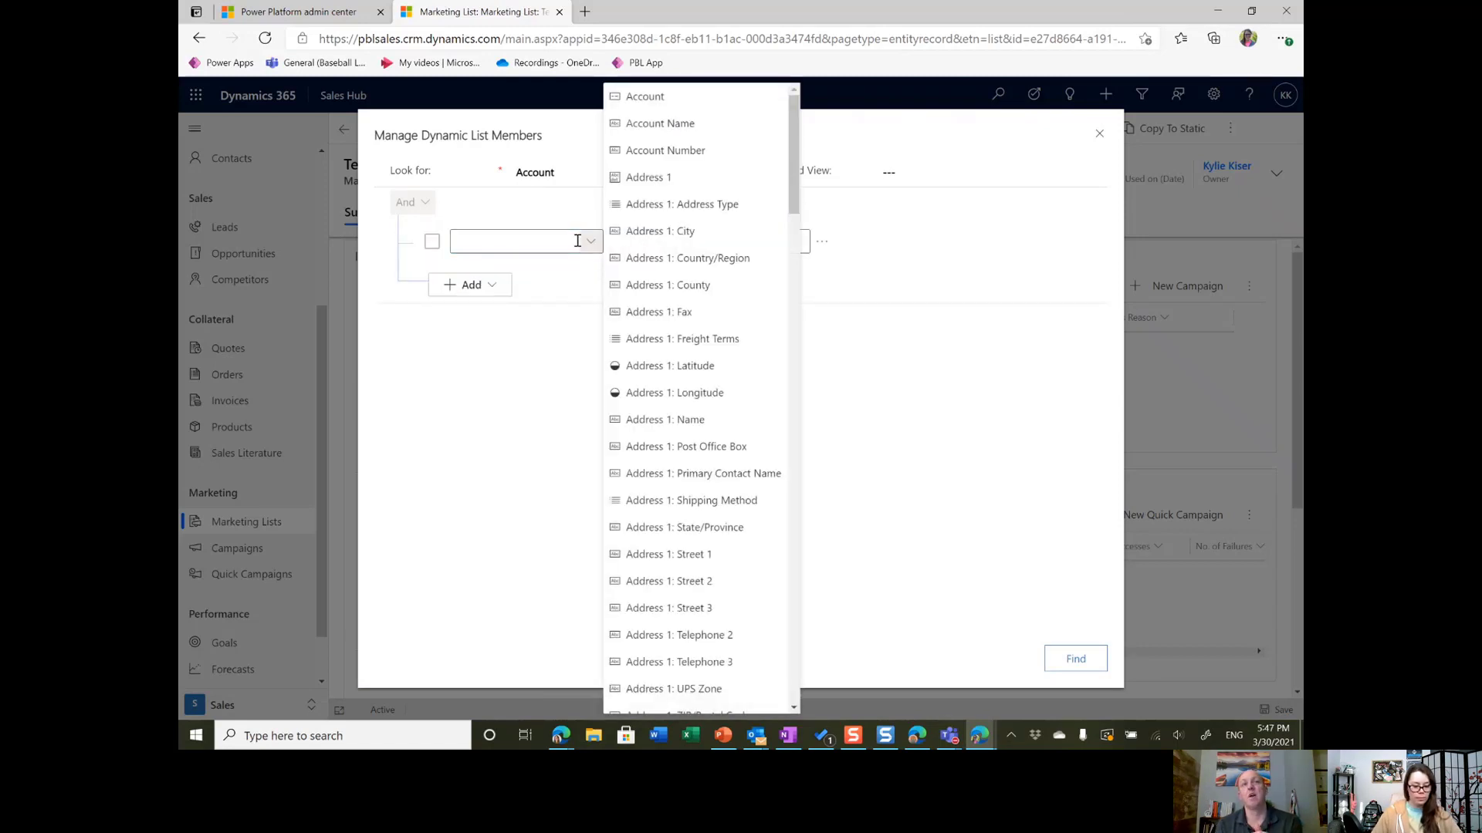
{"action": "type", "text": "status"}
{"action": "key", "text": "Return"}
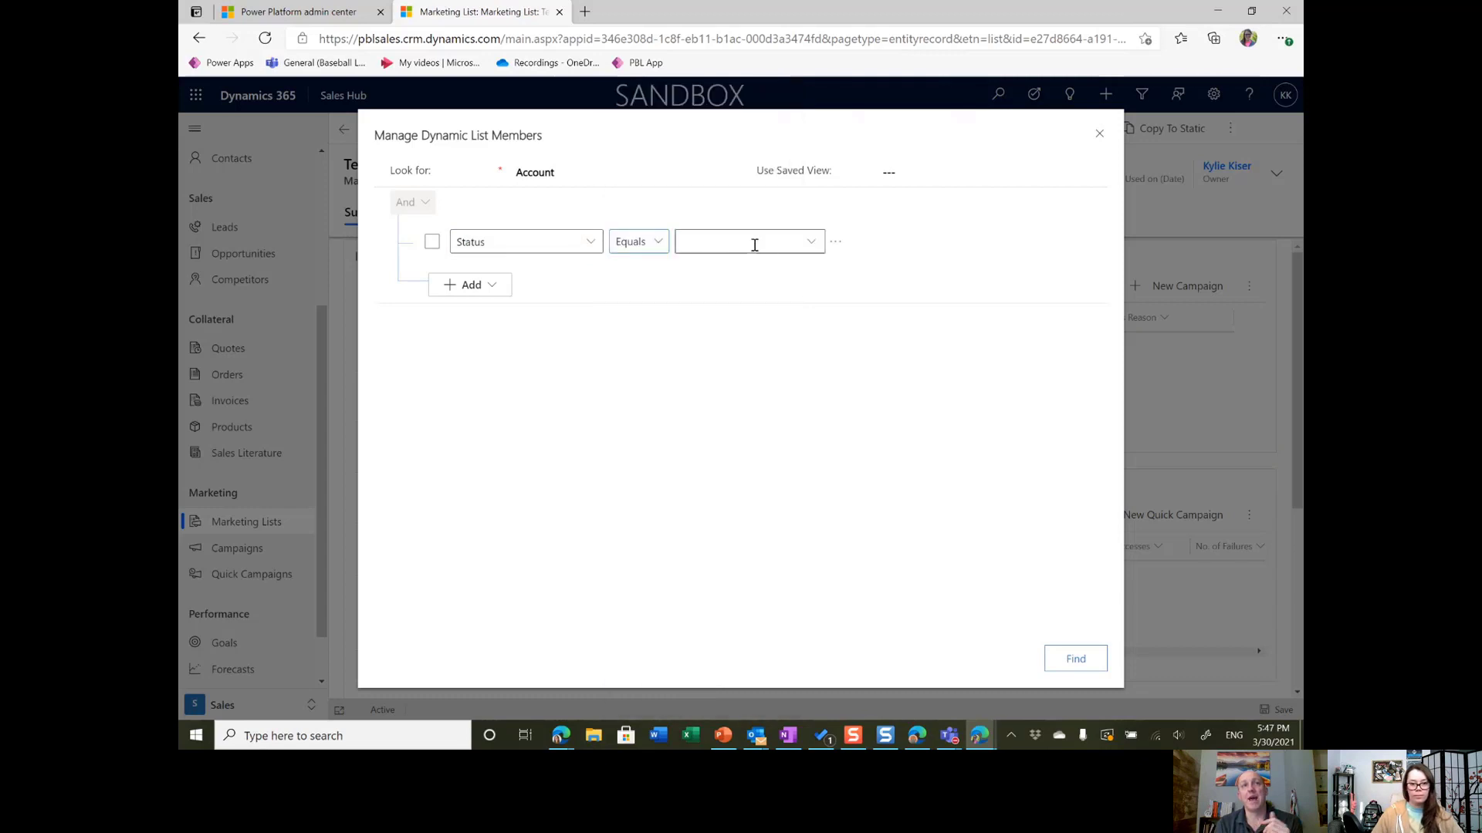
{"action": "left_click", "coordinate": [802, 245]}
{"action": "left_click", "coordinate": [698, 265]}
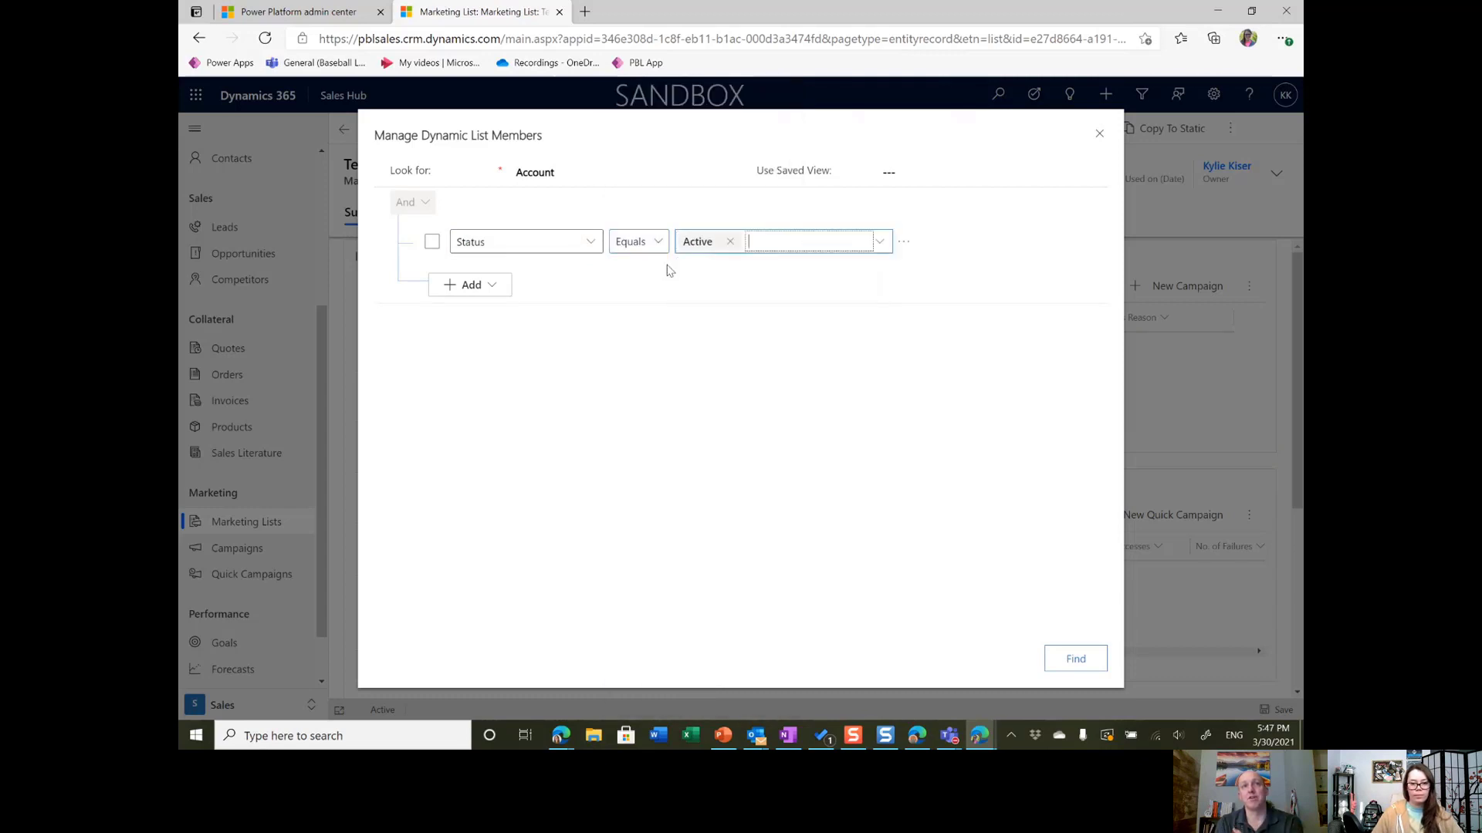
Step: Add a second condition to the member query that Address 1: City equals Redmond
{"action": "left_click", "coordinate": [477, 285]}
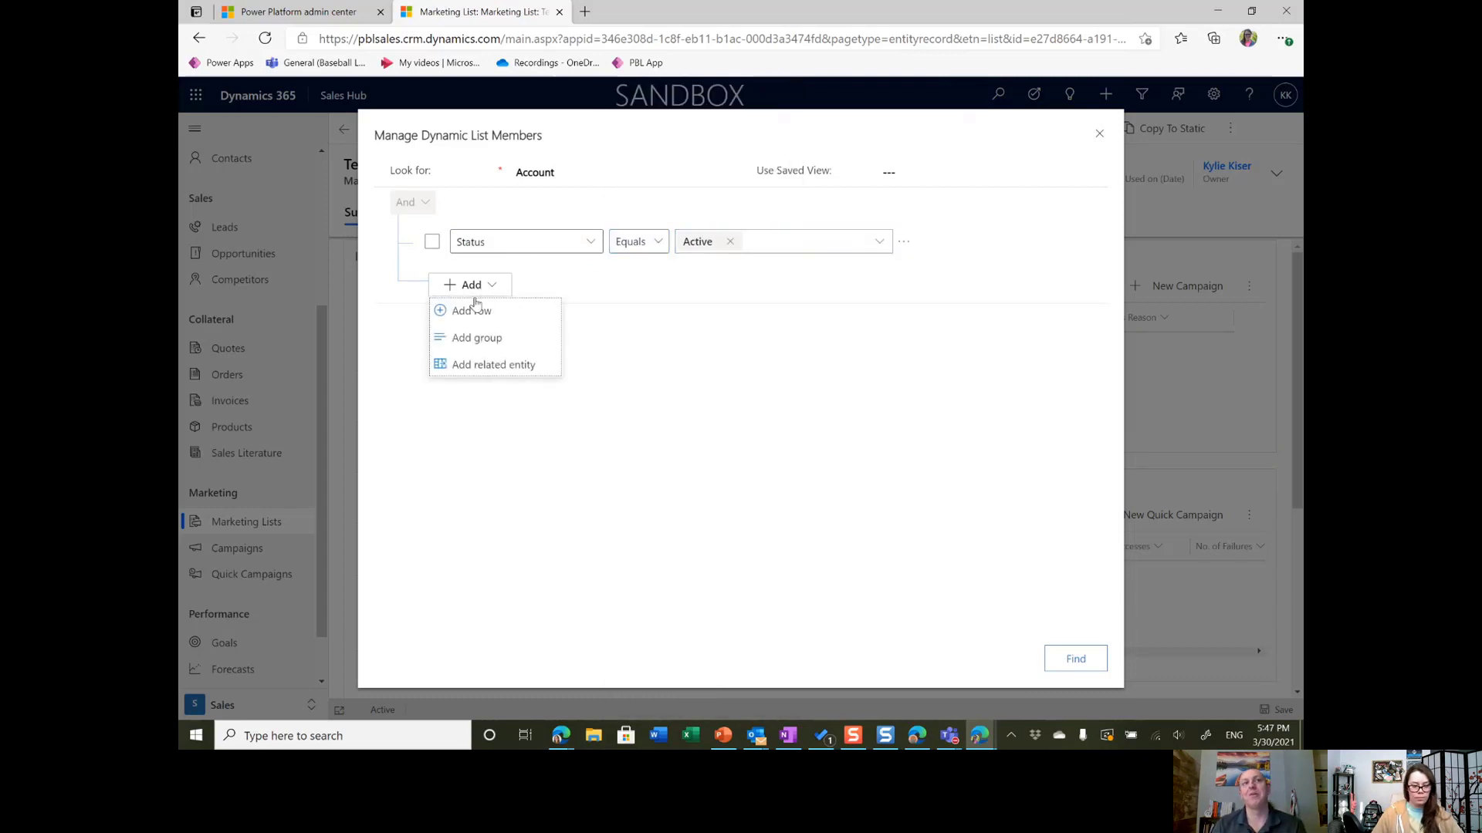
{"action": "left_click", "coordinate": [472, 311]}
{"action": "left_click", "coordinate": [532, 287]}
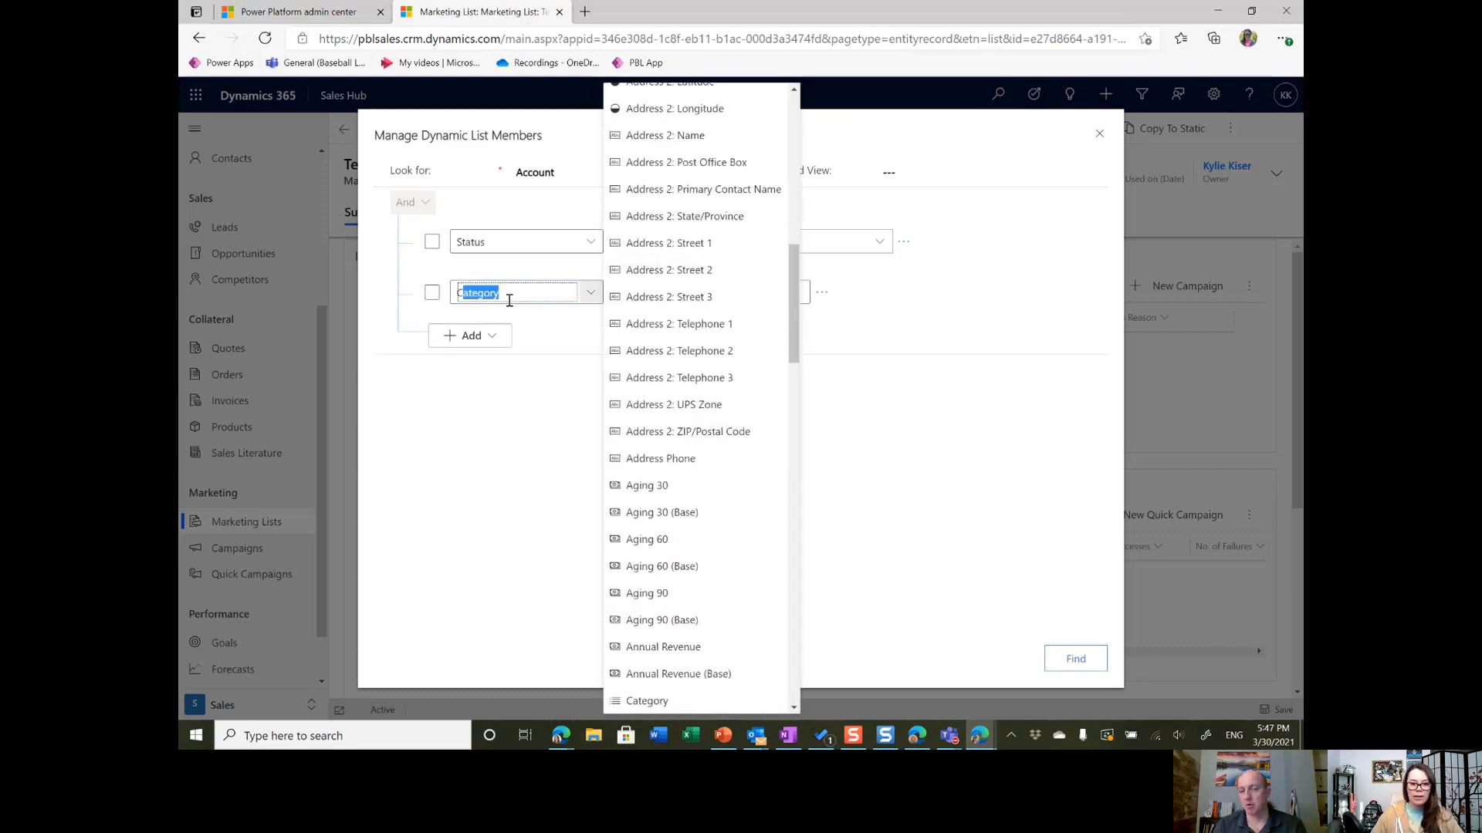
{"action": "scroll", "coordinate": [691, 309], "scroll_direction": "up", "scroll_amount": 7}
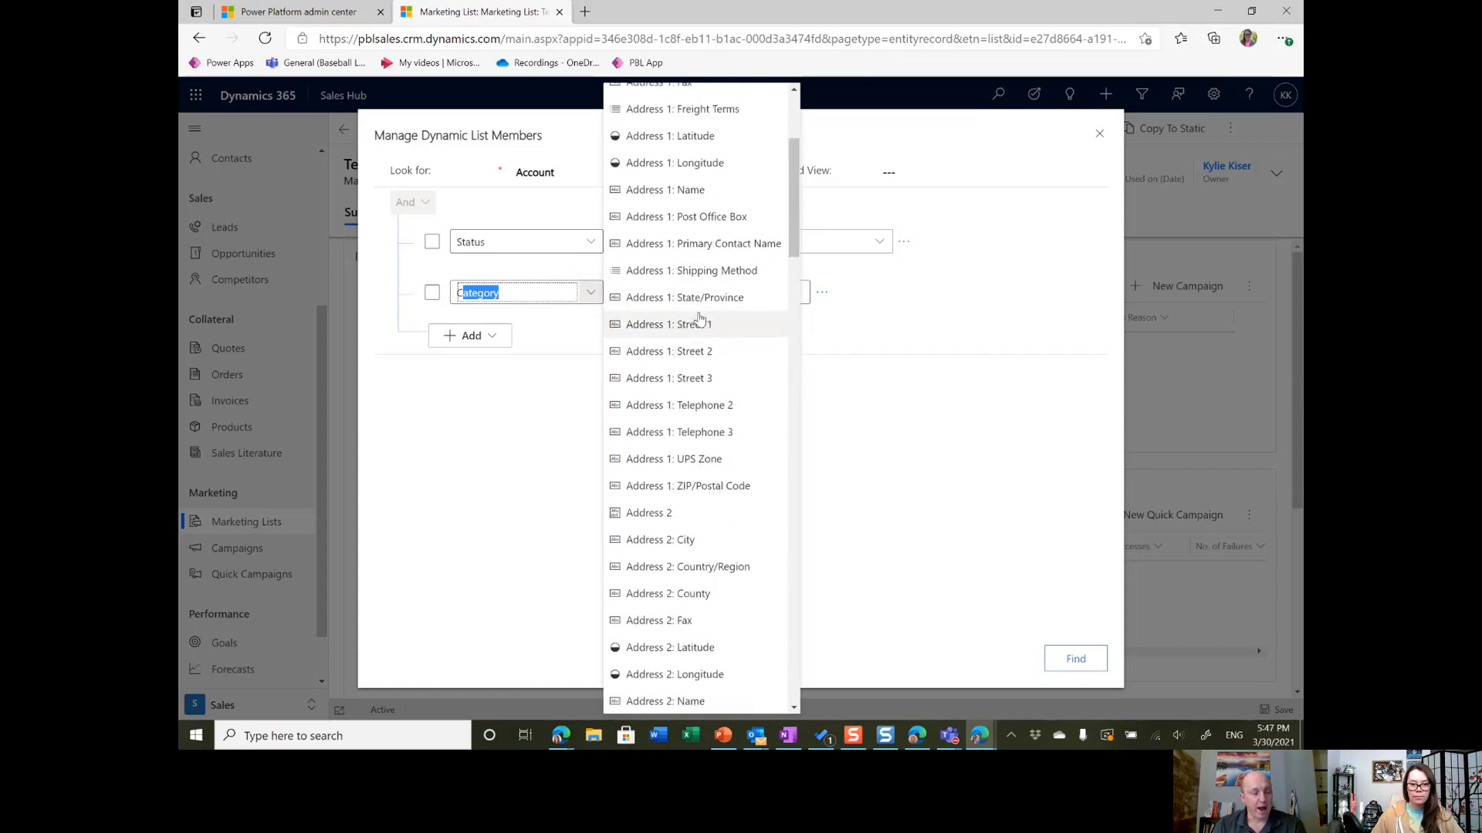
{"action": "scroll", "coordinate": [710, 194], "scroll_direction": "up", "scroll_amount": 2}
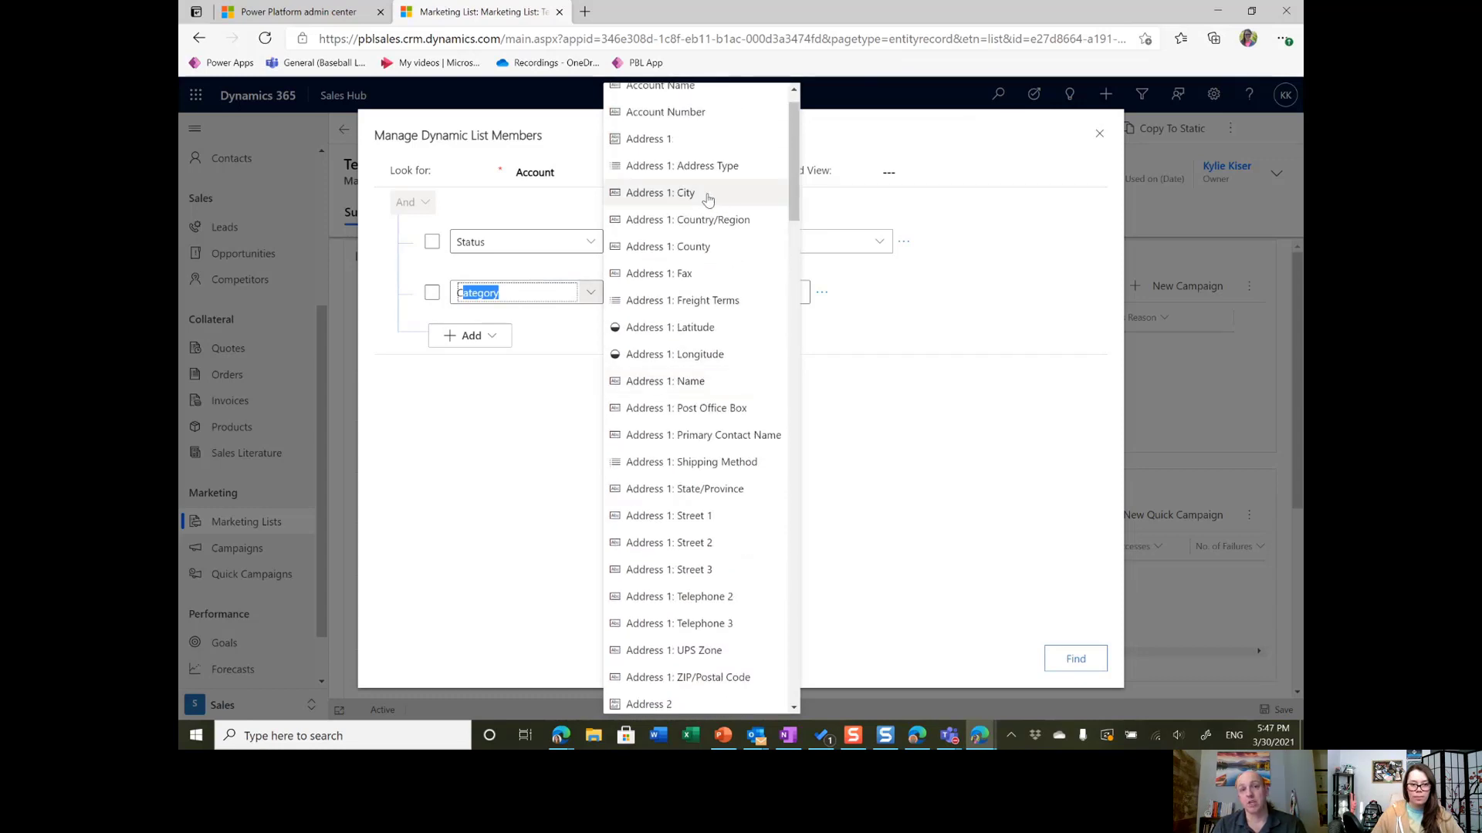
{"action": "left_click", "coordinate": [710, 198]}
{"action": "left_click", "coordinate": [733, 297]}
{"action": "type", "text": "Red"}
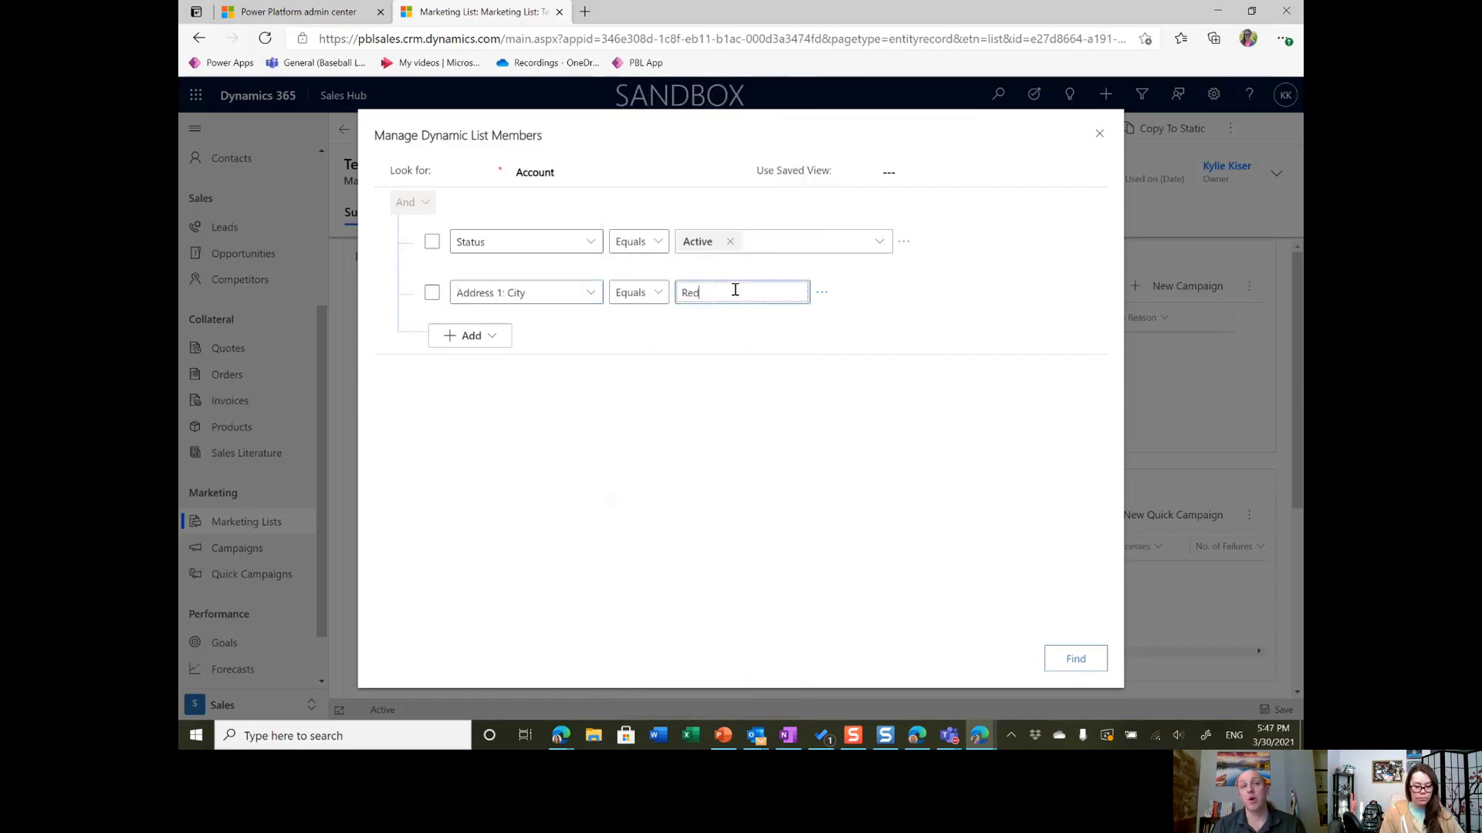
{"action": "type", "text": "mond"}
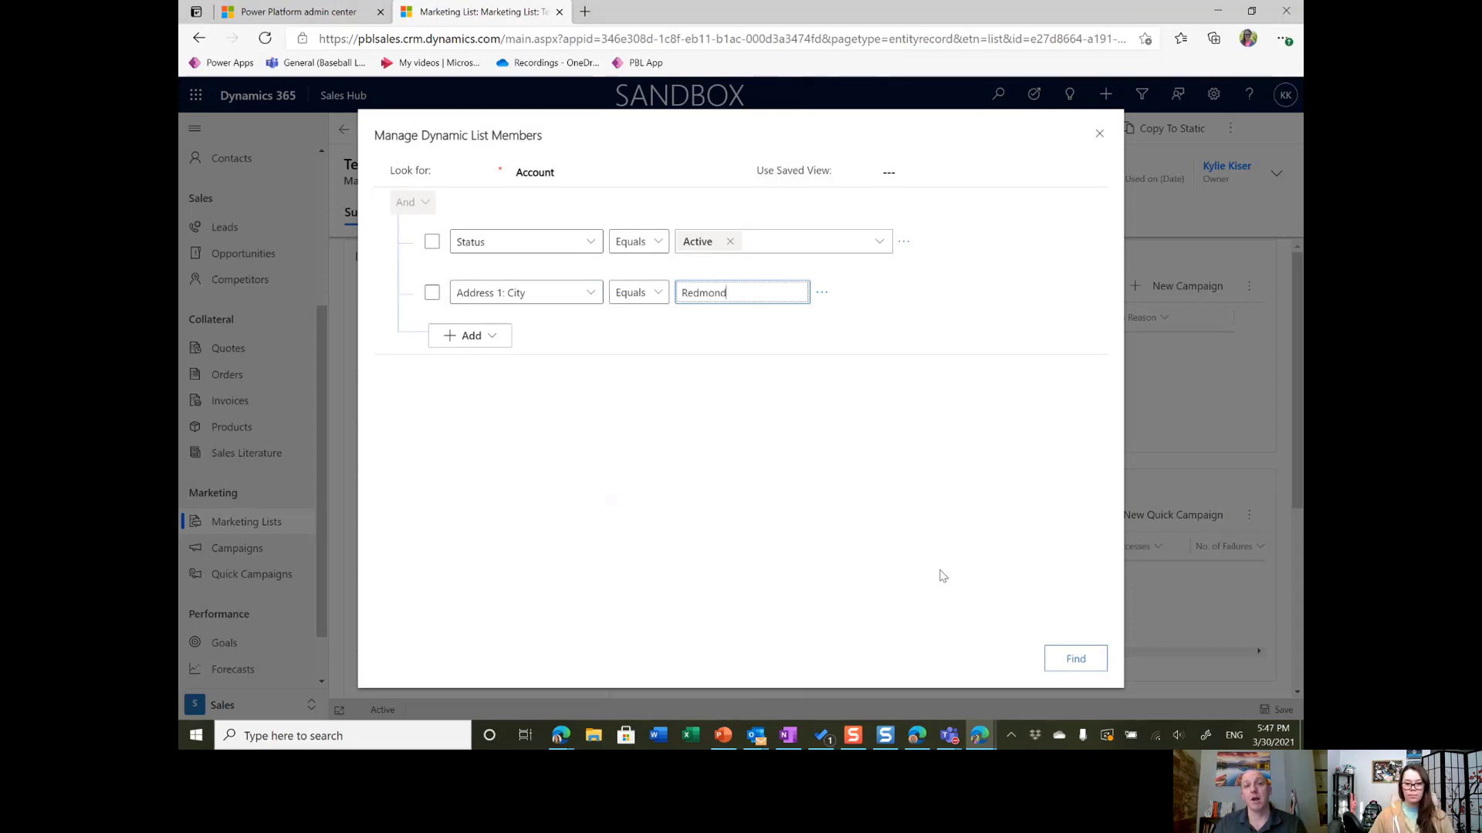
Step: Run the member query, apply it to the marketing list and display the list's members
{"action": "left_click", "coordinate": [1072, 657]}
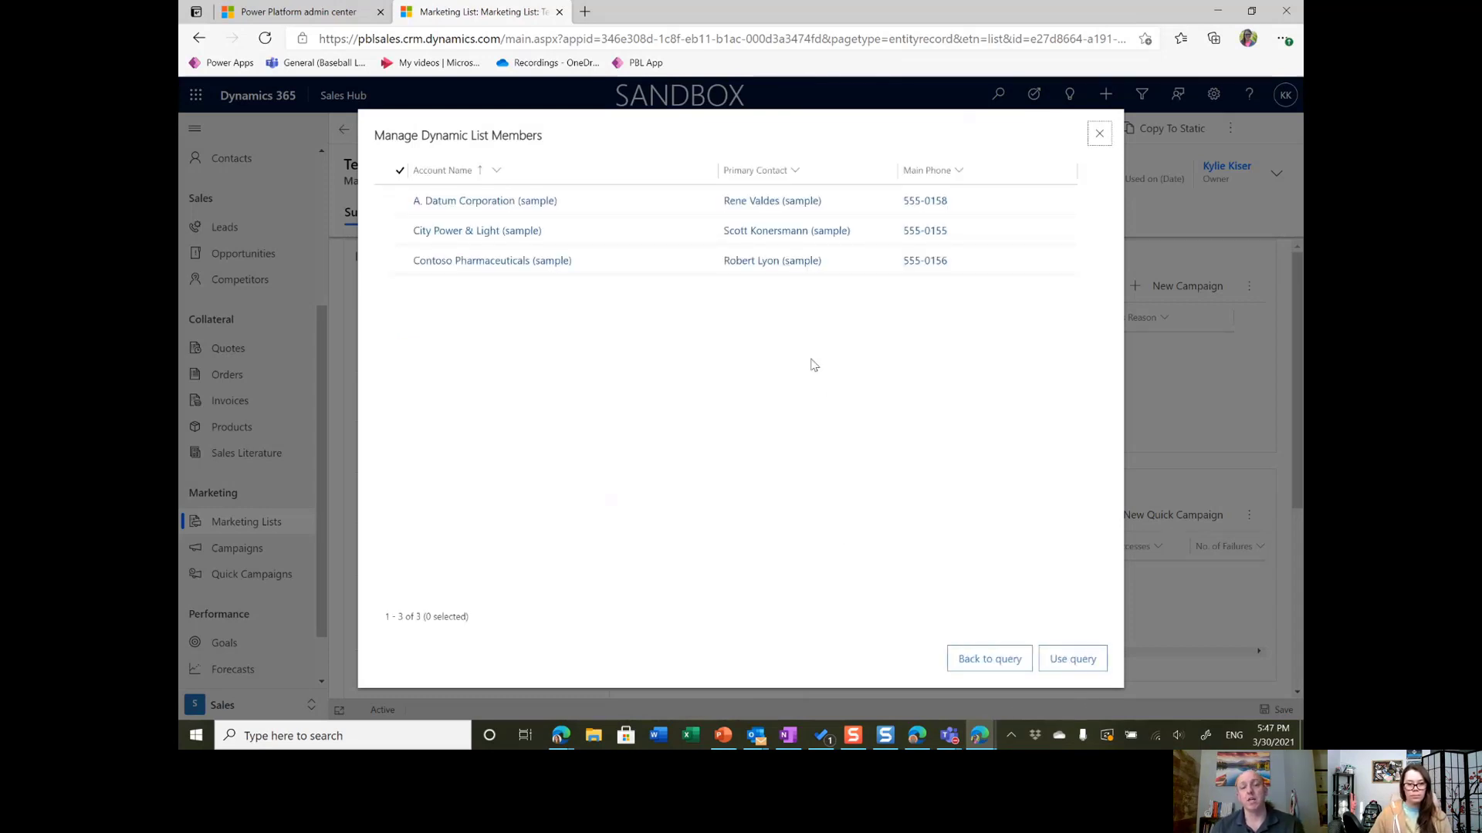
{"action": "left_click", "coordinate": [1082, 669]}
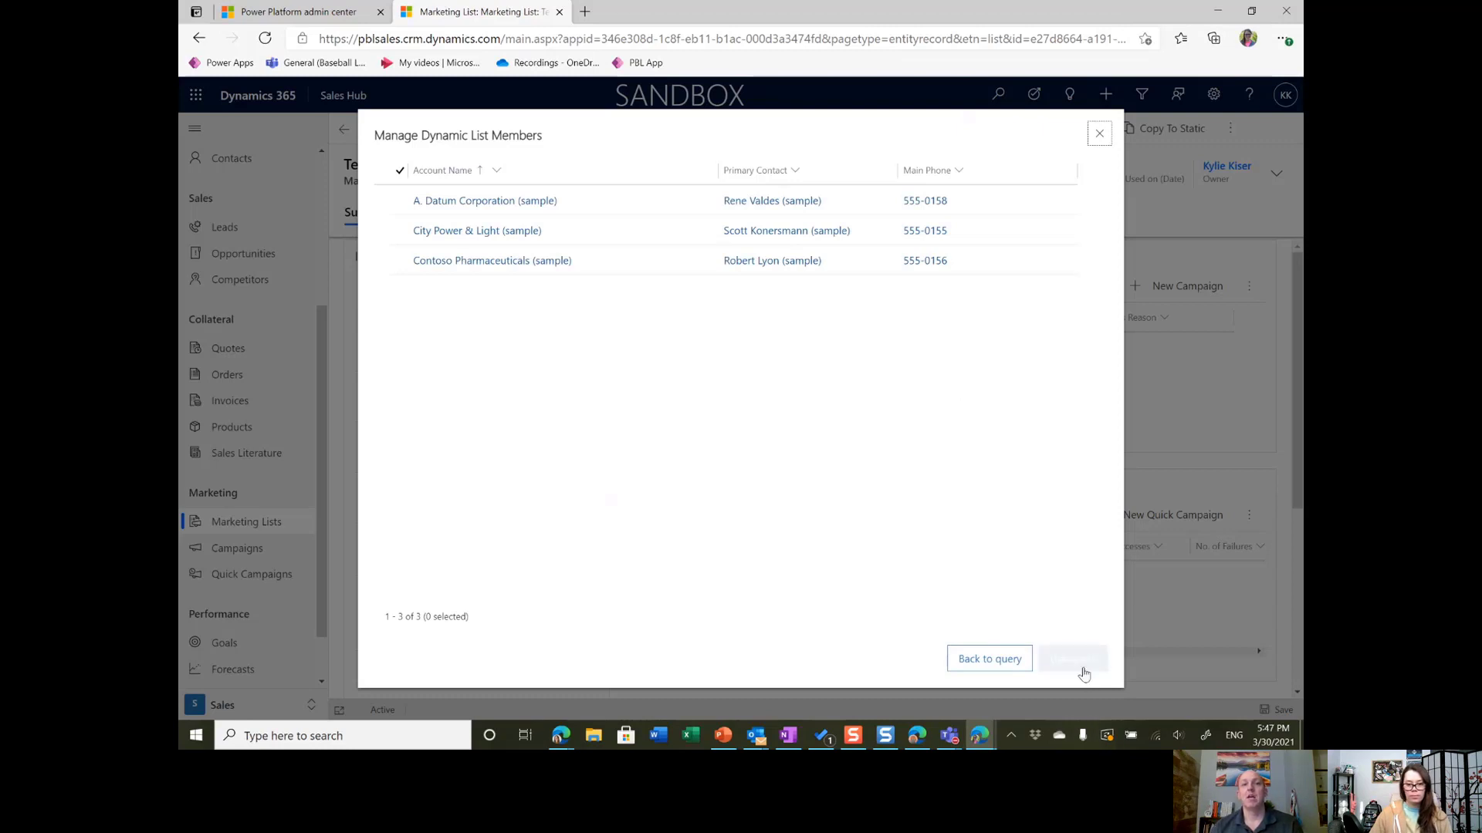
{"action": "left_click", "coordinate": [1082, 665]}
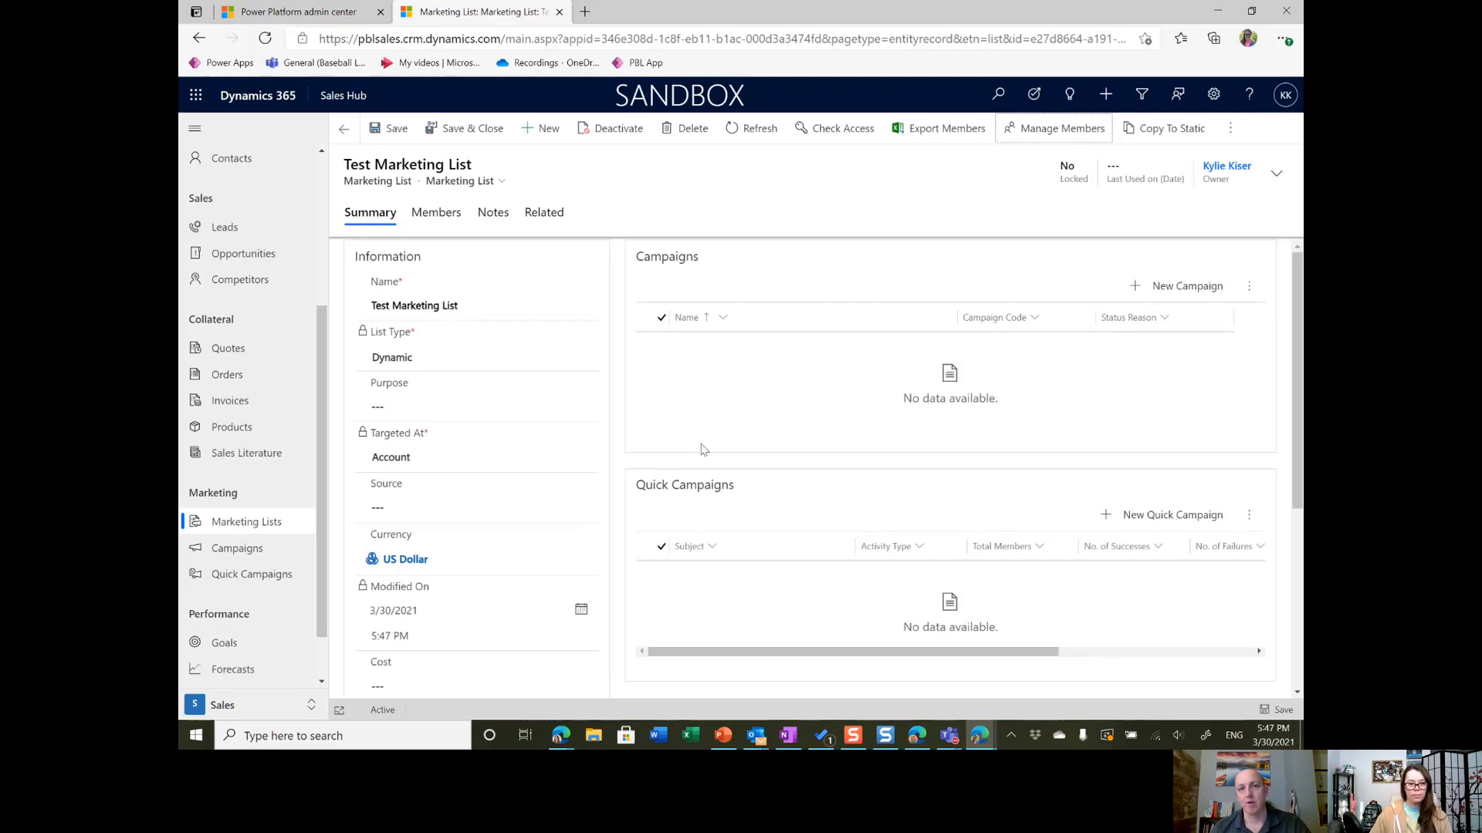
{"action": "left_click", "coordinate": [423, 216]}
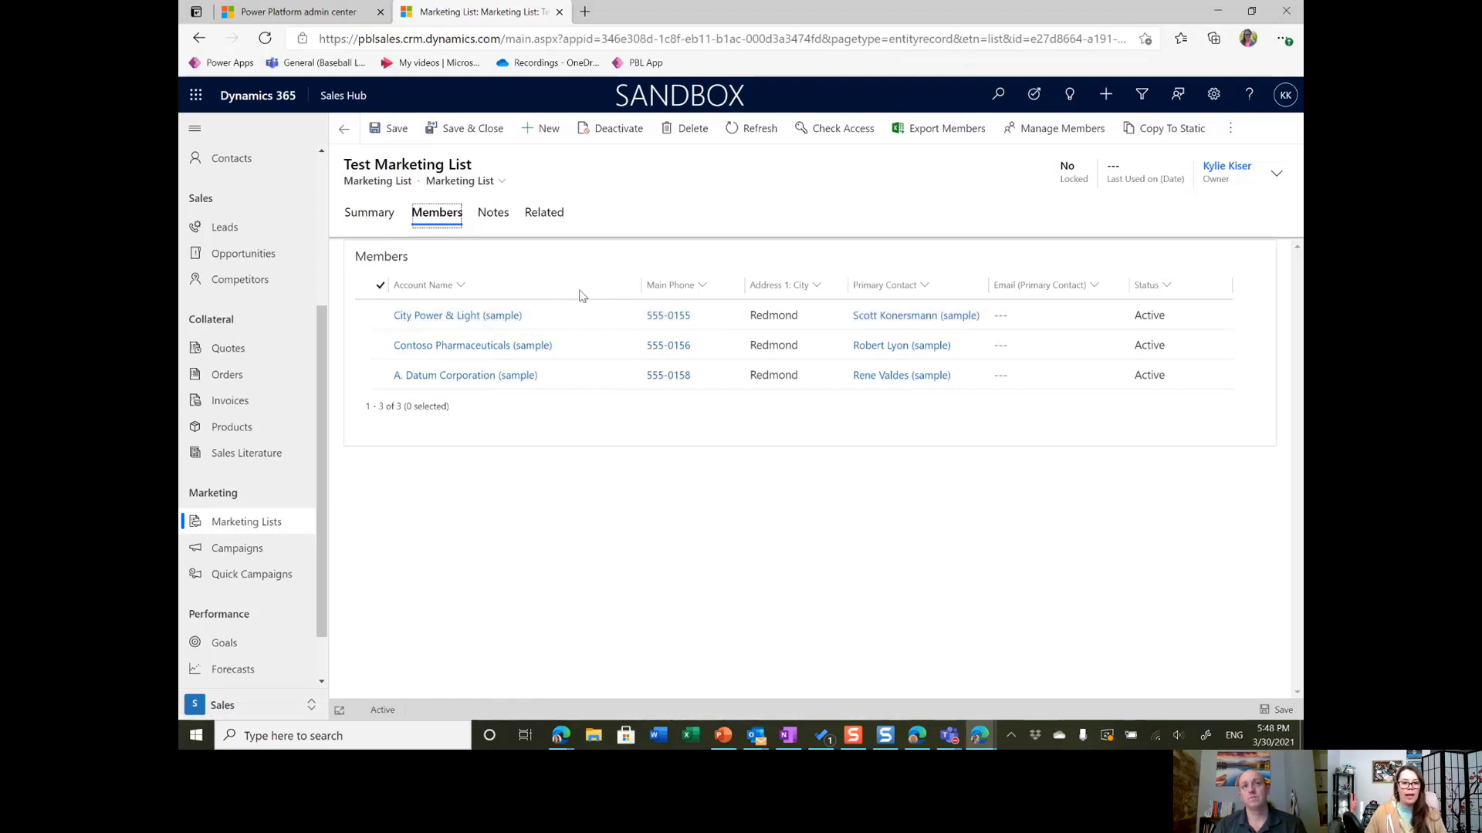
Step: Leave the marketing list and open the Blue Yonder Airlines (sample) account from the My Active Accounts view
{"action": "left_click", "coordinate": [369, 219]}
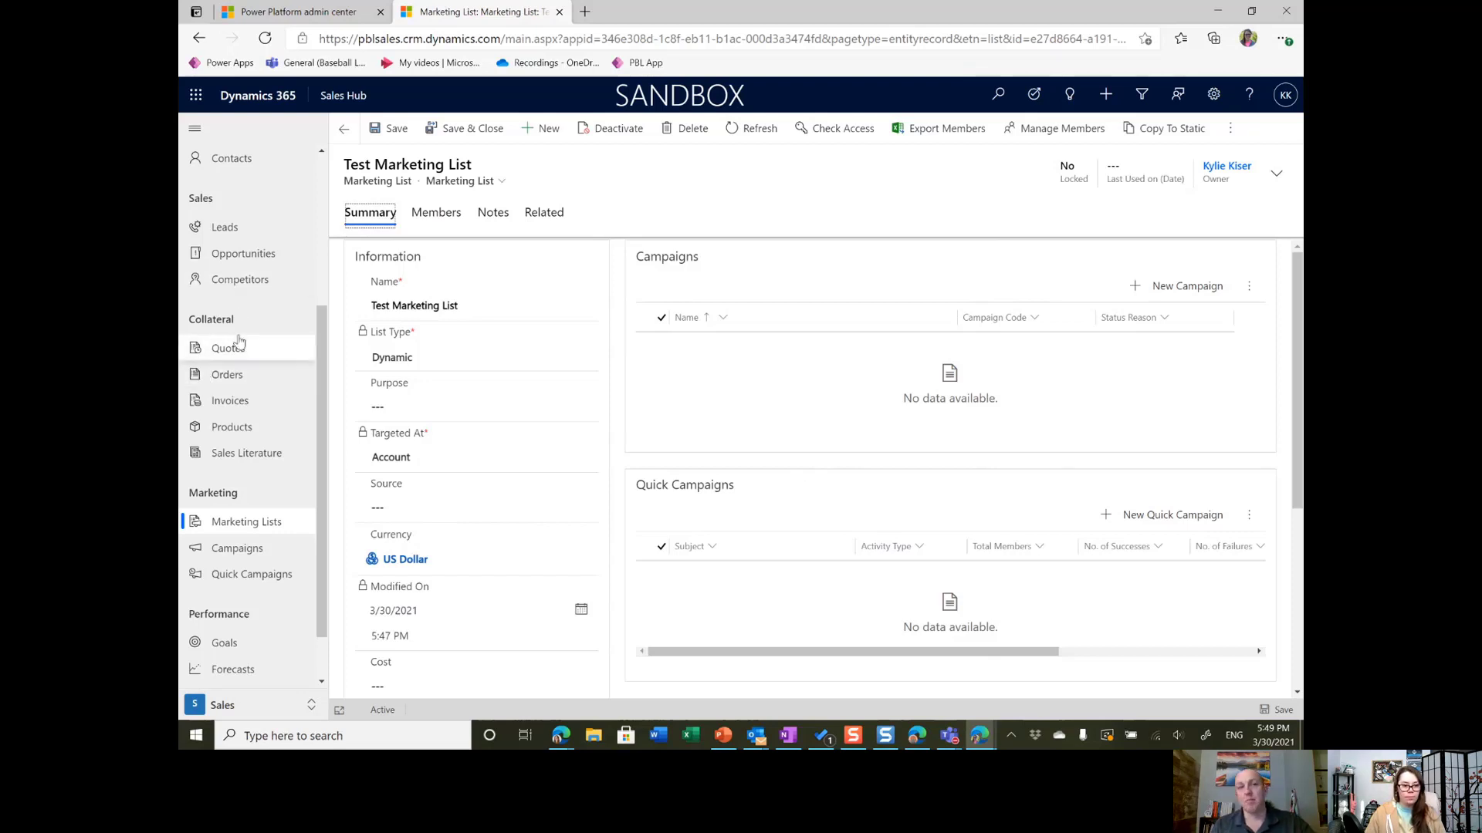
{"action": "scroll", "coordinate": [240, 347], "scroll_direction": "up", "scroll_amount": 3}
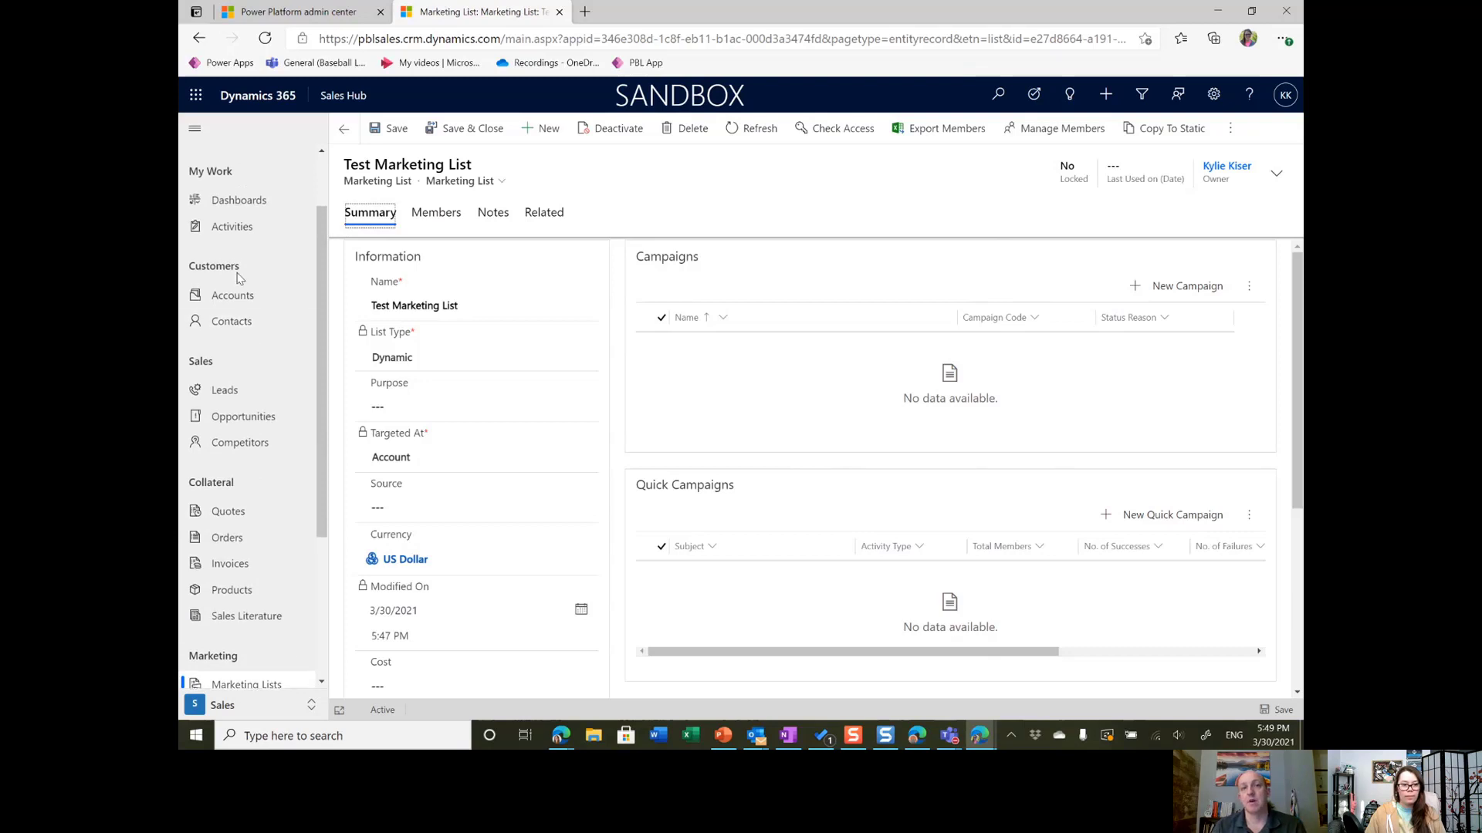
{"action": "left_click", "coordinate": [235, 293]}
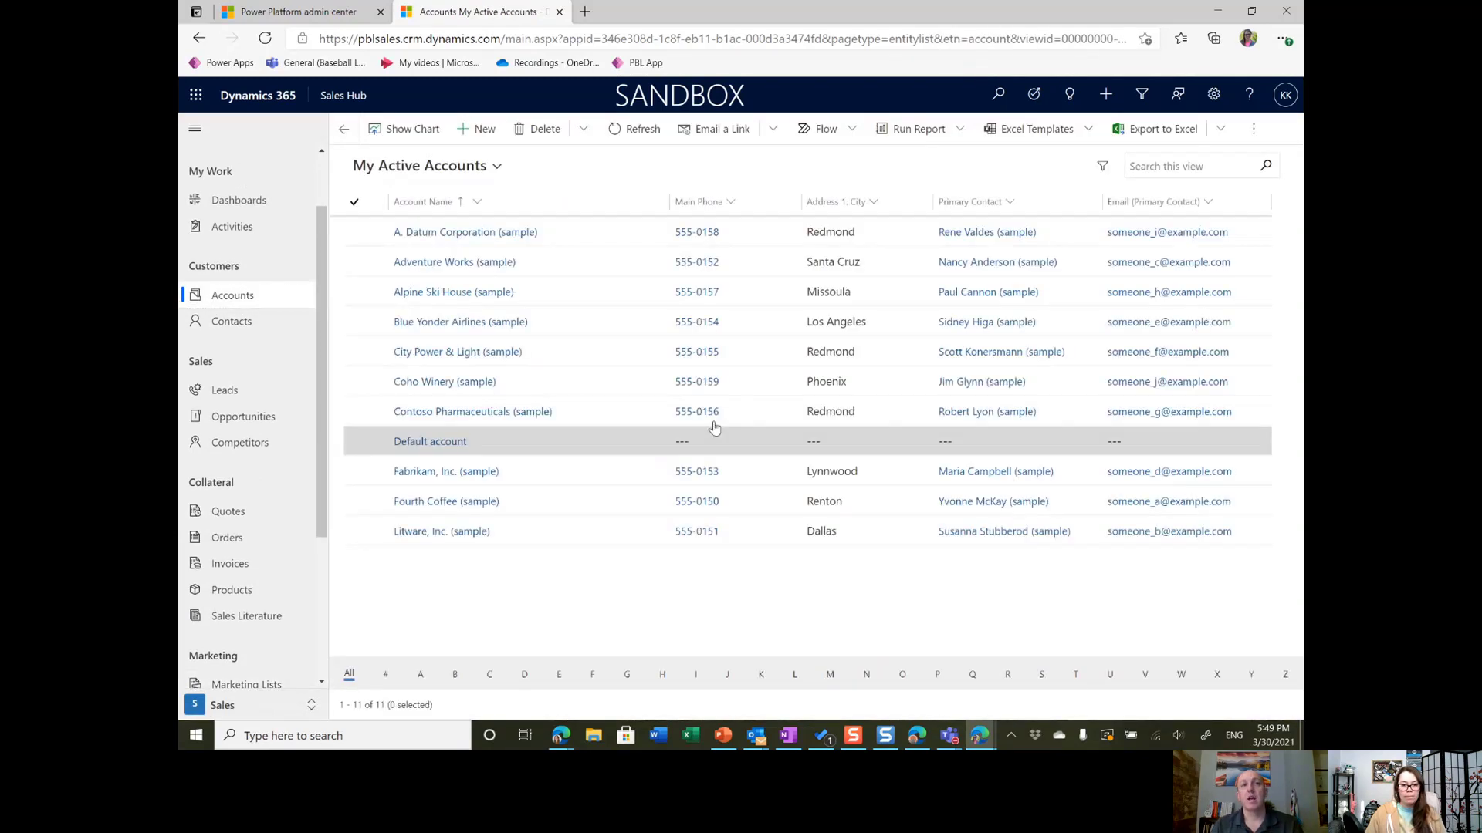
{"action": "left_click", "coordinate": [884, 324]}
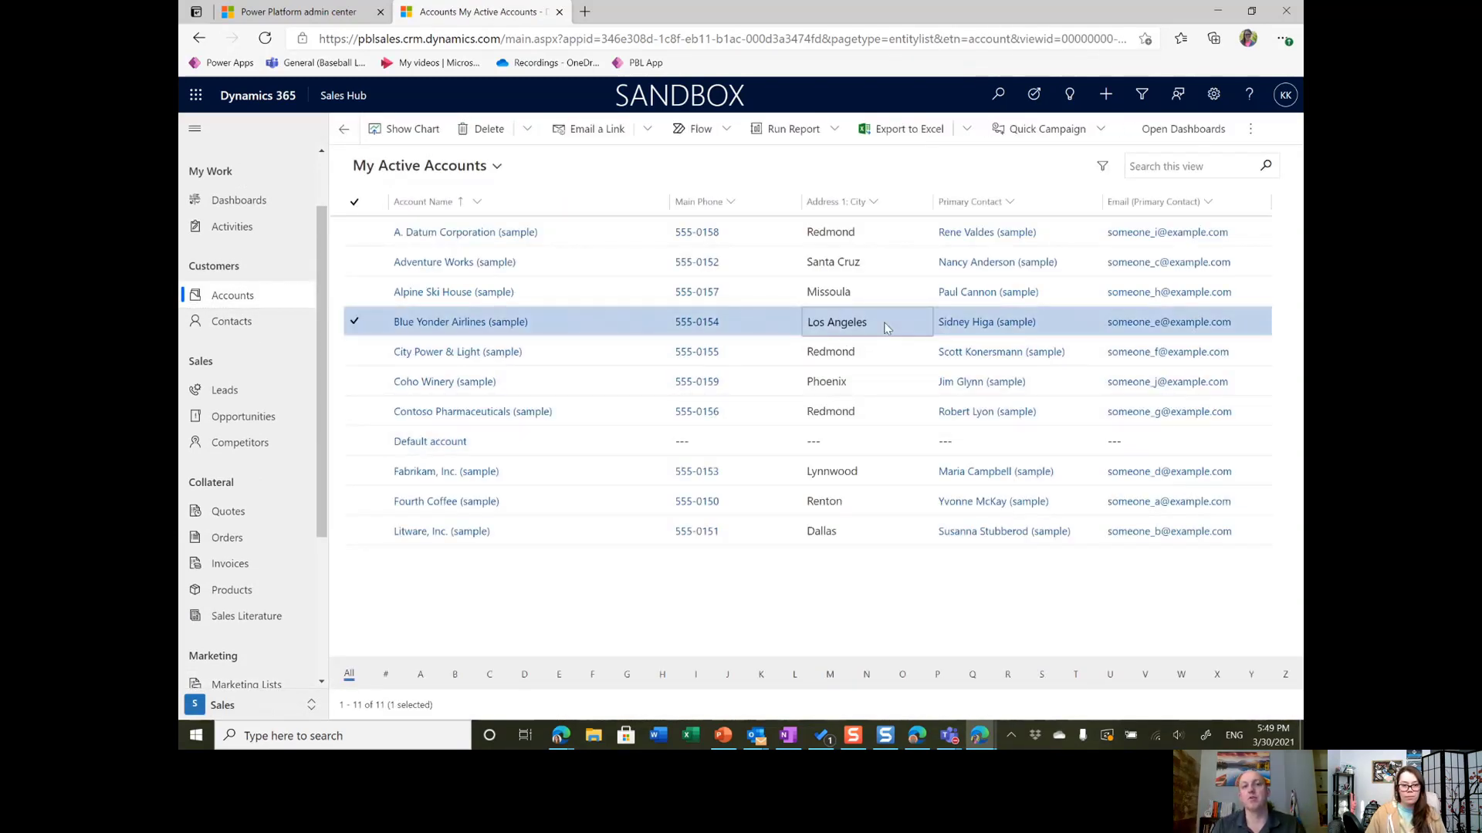
{"action": "double_click", "coordinate": [887, 330]}
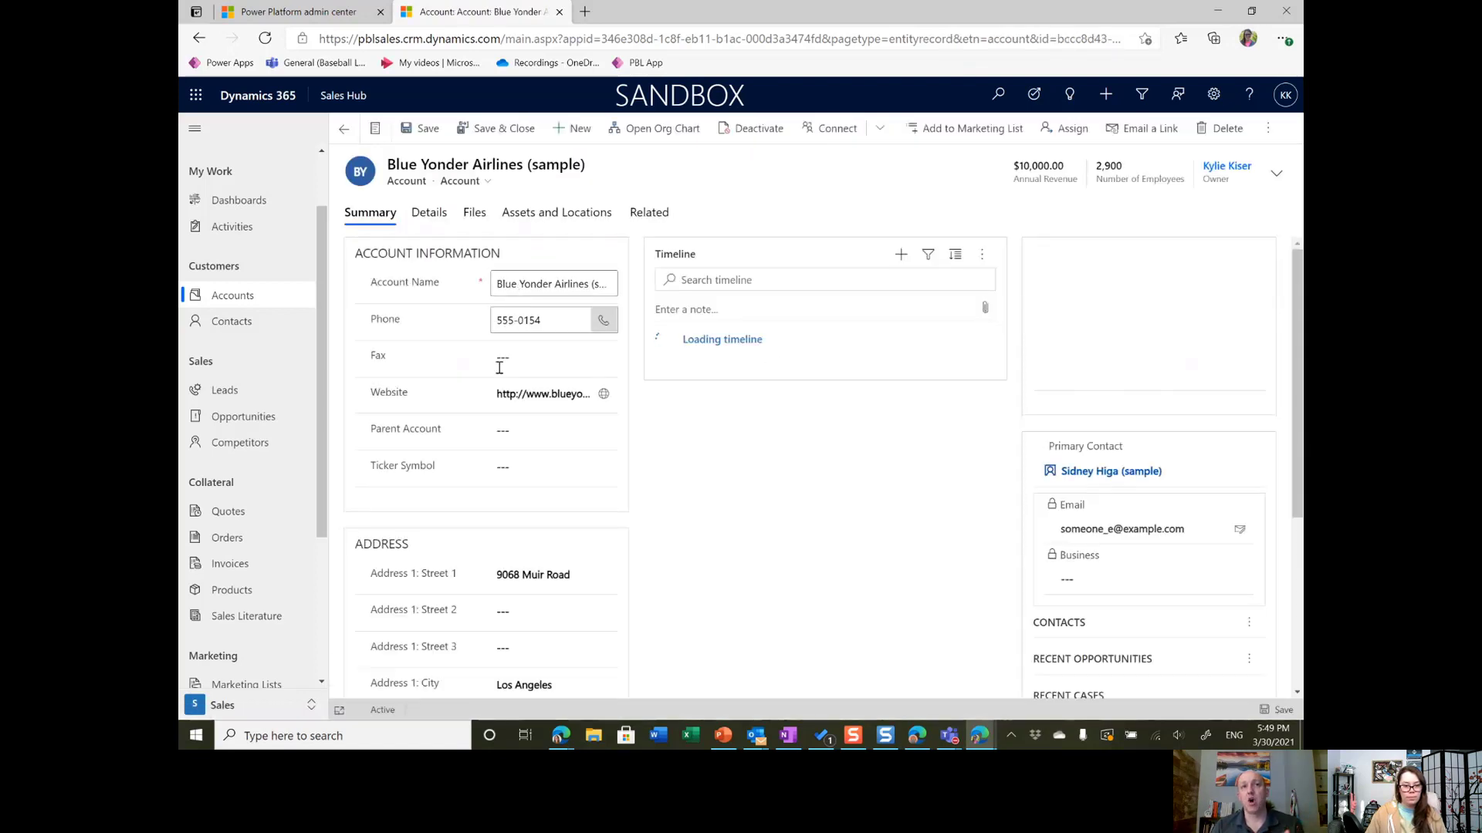
Step: Set the account's Address 1: City to Redmond, then save and close the record
{"action": "scroll", "coordinate": [499, 368], "scroll_direction": "down", "scroll_amount": 2}
{"action": "left_click", "coordinate": [581, 546]}
{"action": "left_click_drag", "start_coordinate": [581, 546], "coordinate": [432, 527]}
{"action": "type", "text": "Redmond"}
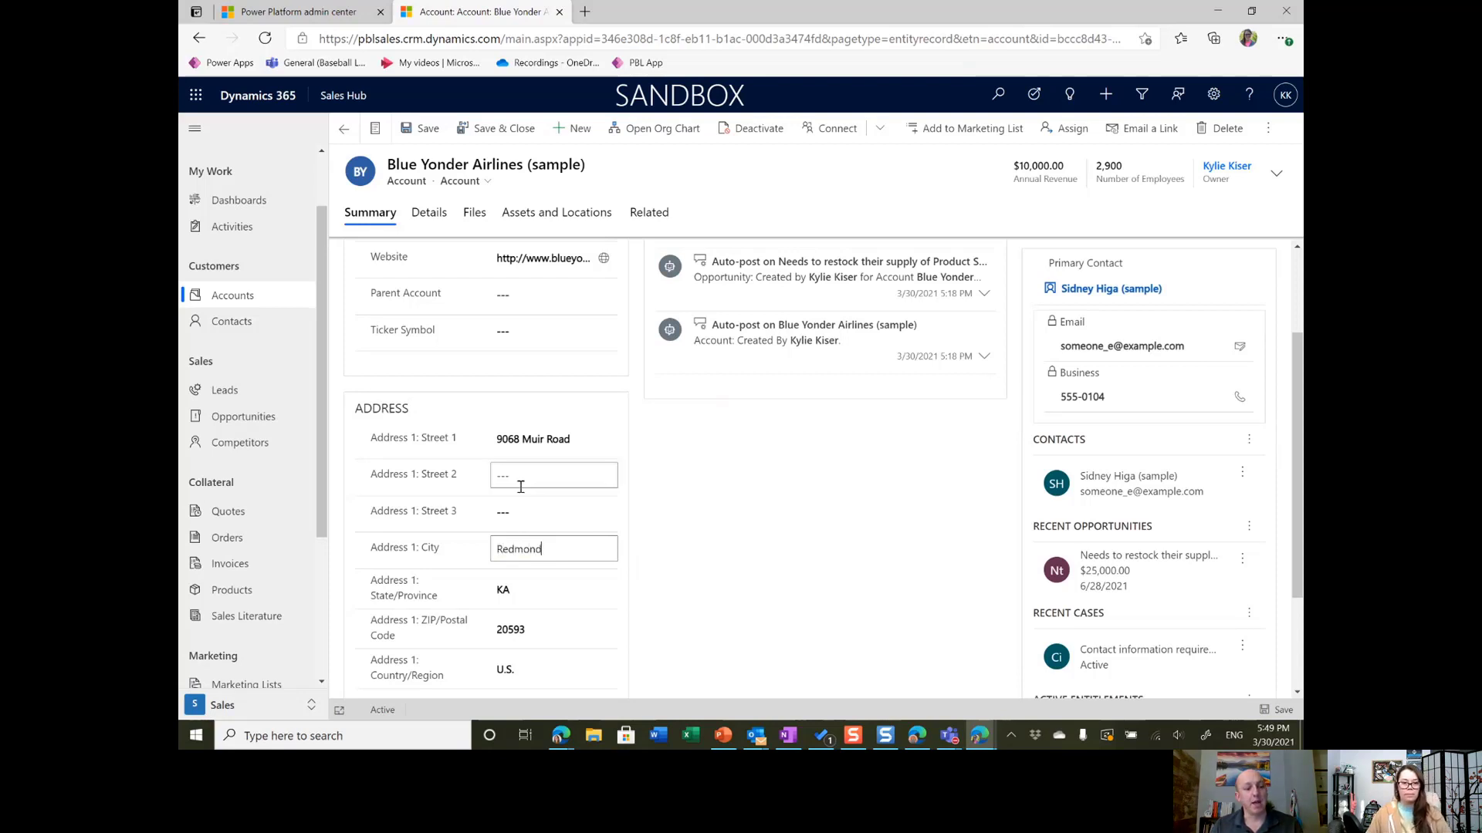
{"action": "left_click", "coordinate": [494, 128]}
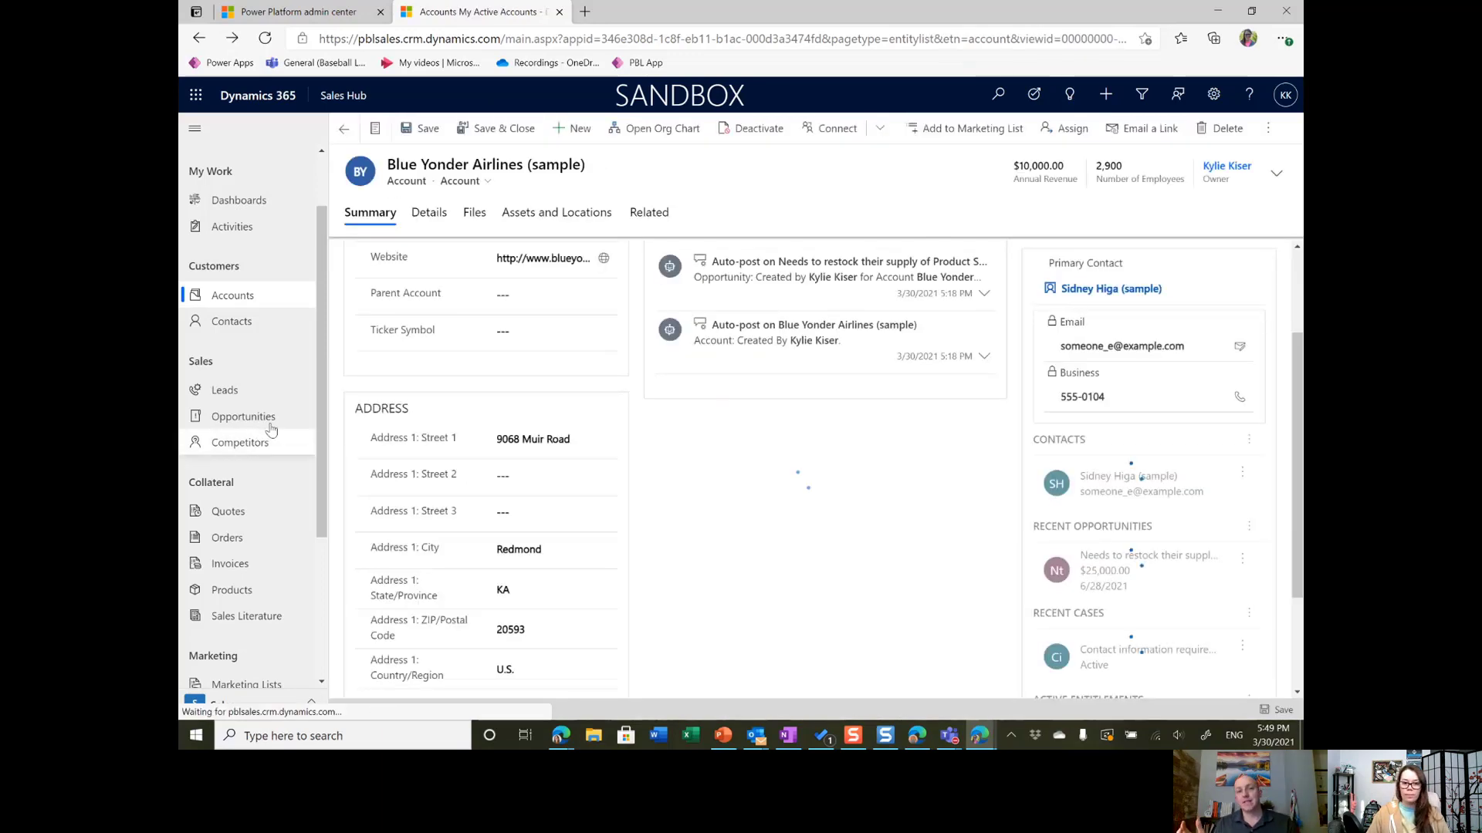
Step: Reopen Test Marketing List and check which accounts its dynamic membership includes
{"action": "scroll", "coordinate": [254, 525], "scroll_direction": "down", "scroll_amount": 3}
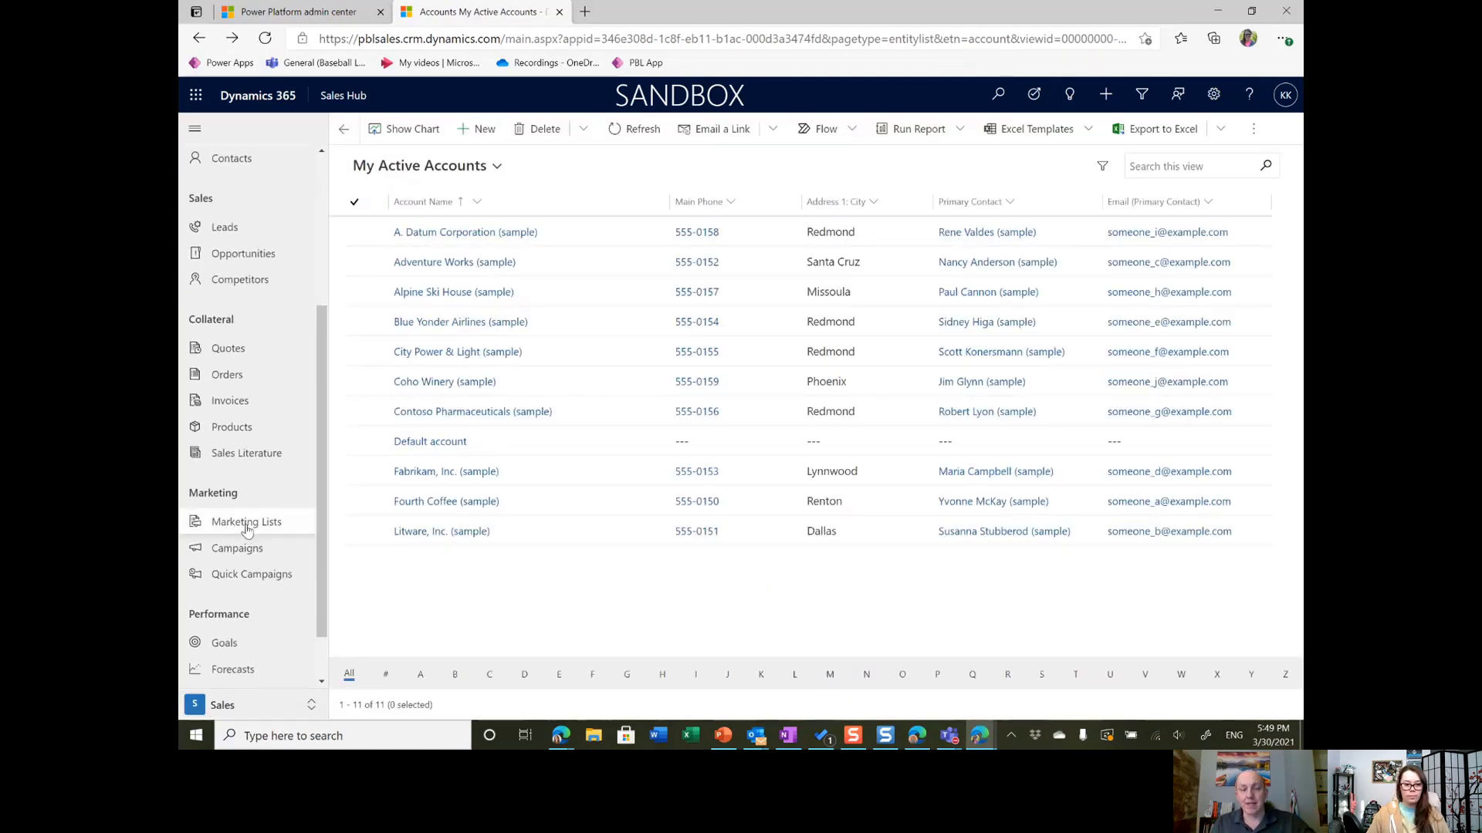
{"action": "left_click", "coordinate": [247, 521]}
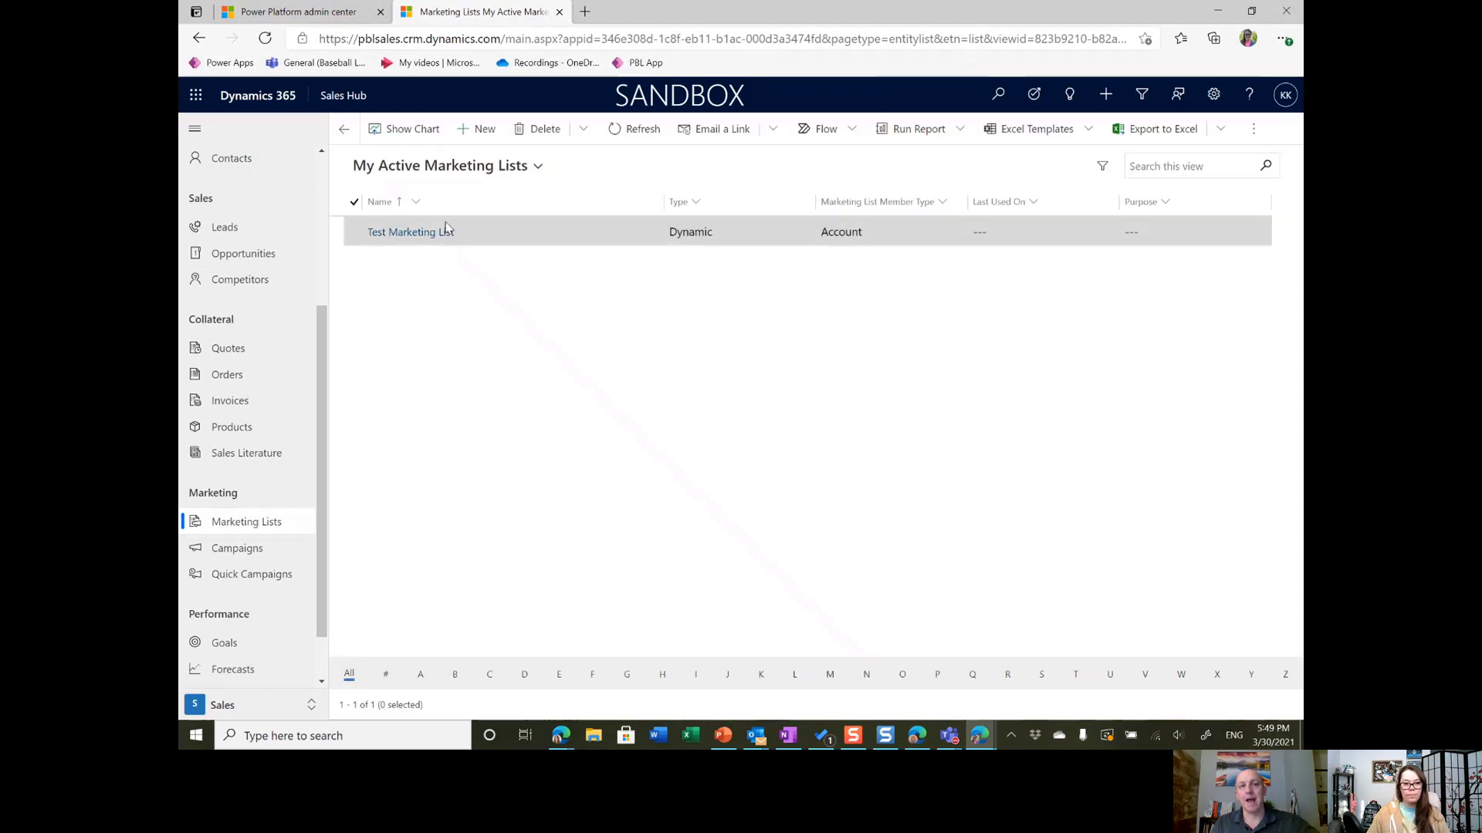
{"action": "left_click", "coordinate": [413, 232]}
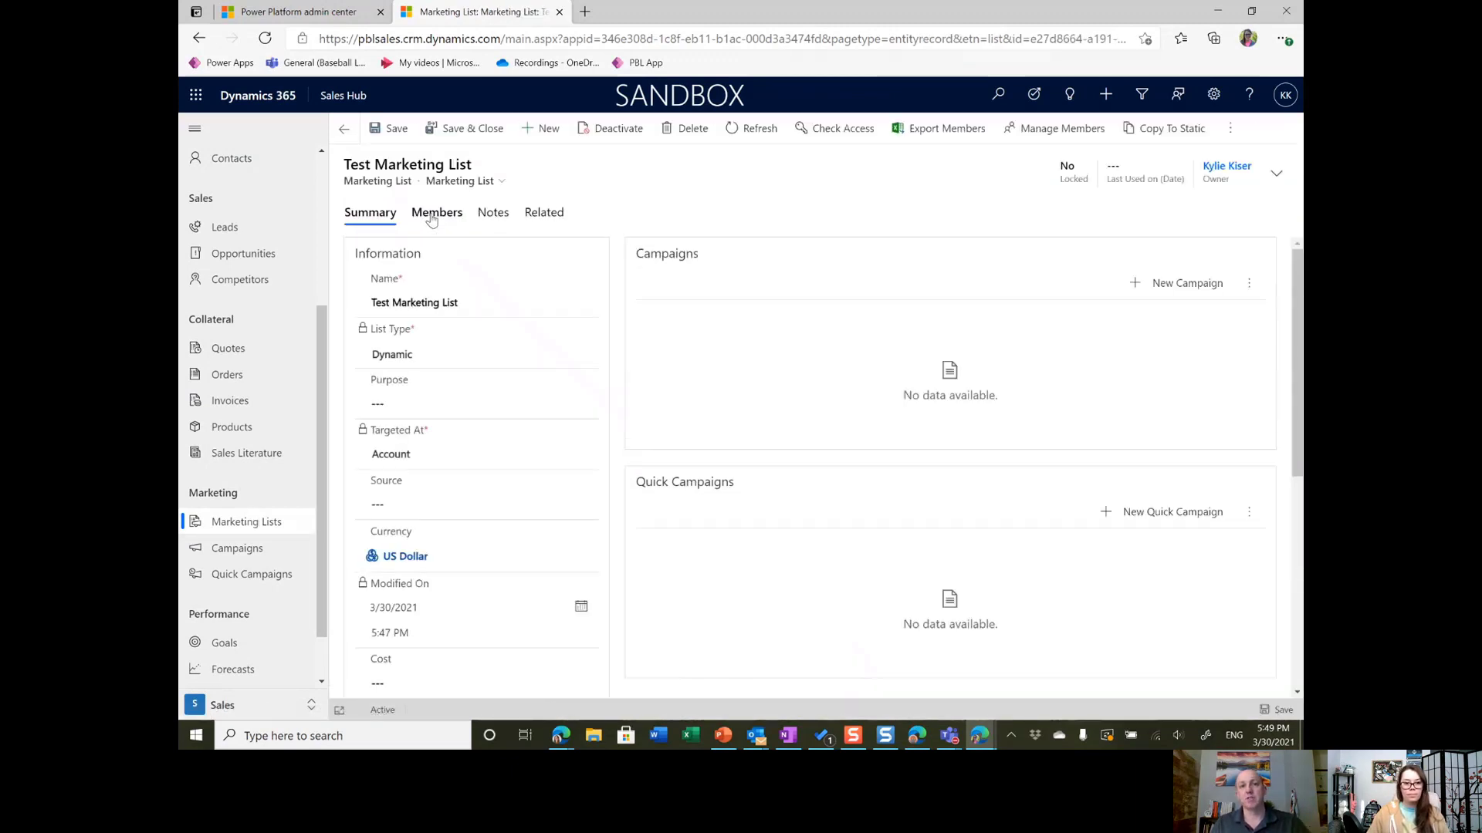
{"action": "left_click", "coordinate": [431, 216]}
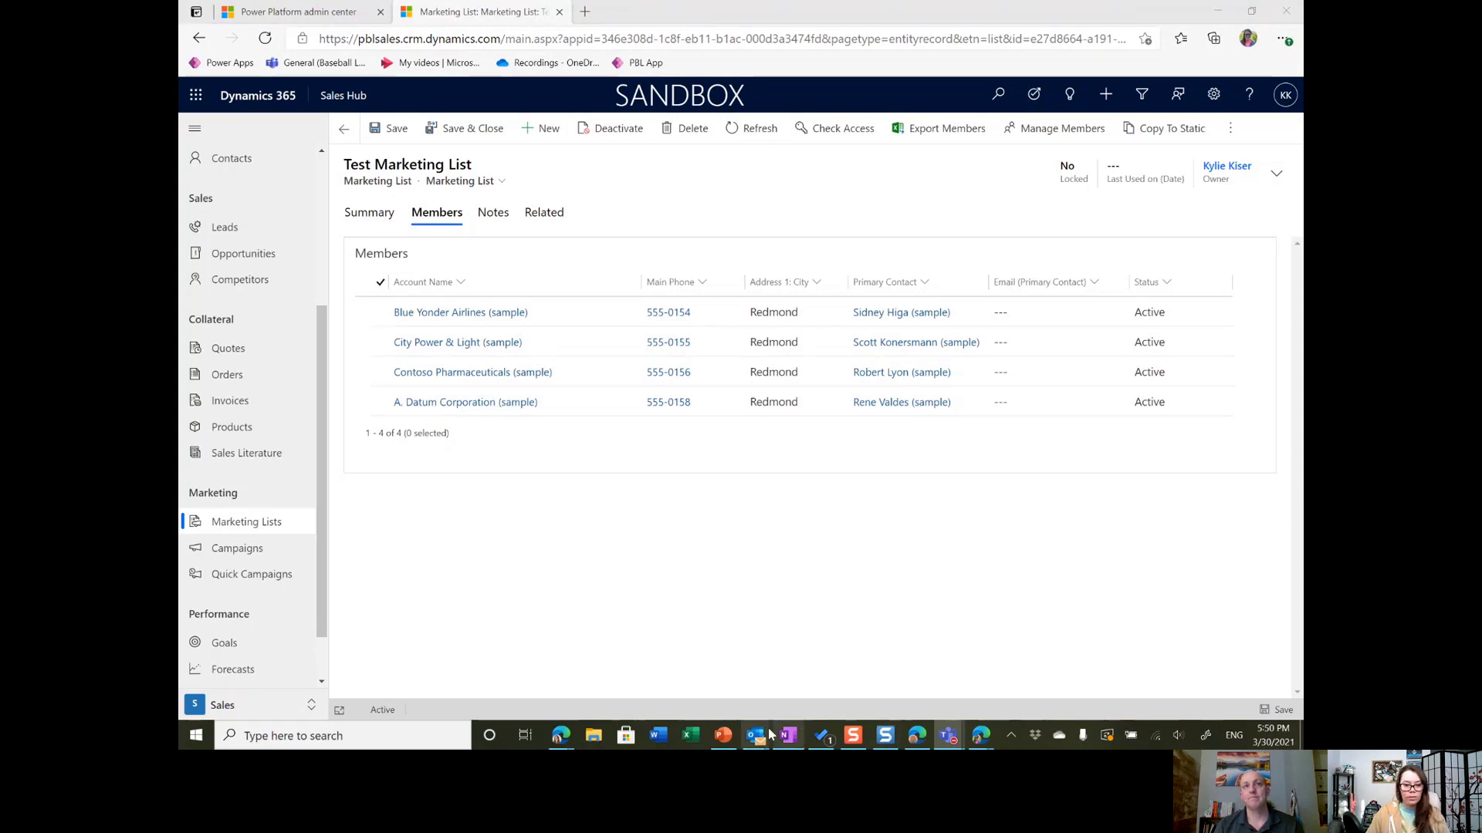
Step: Switch to the Microsoft Teams call and stop sharing the screen
{"action": "mouse_move", "coordinate": [951, 736]}
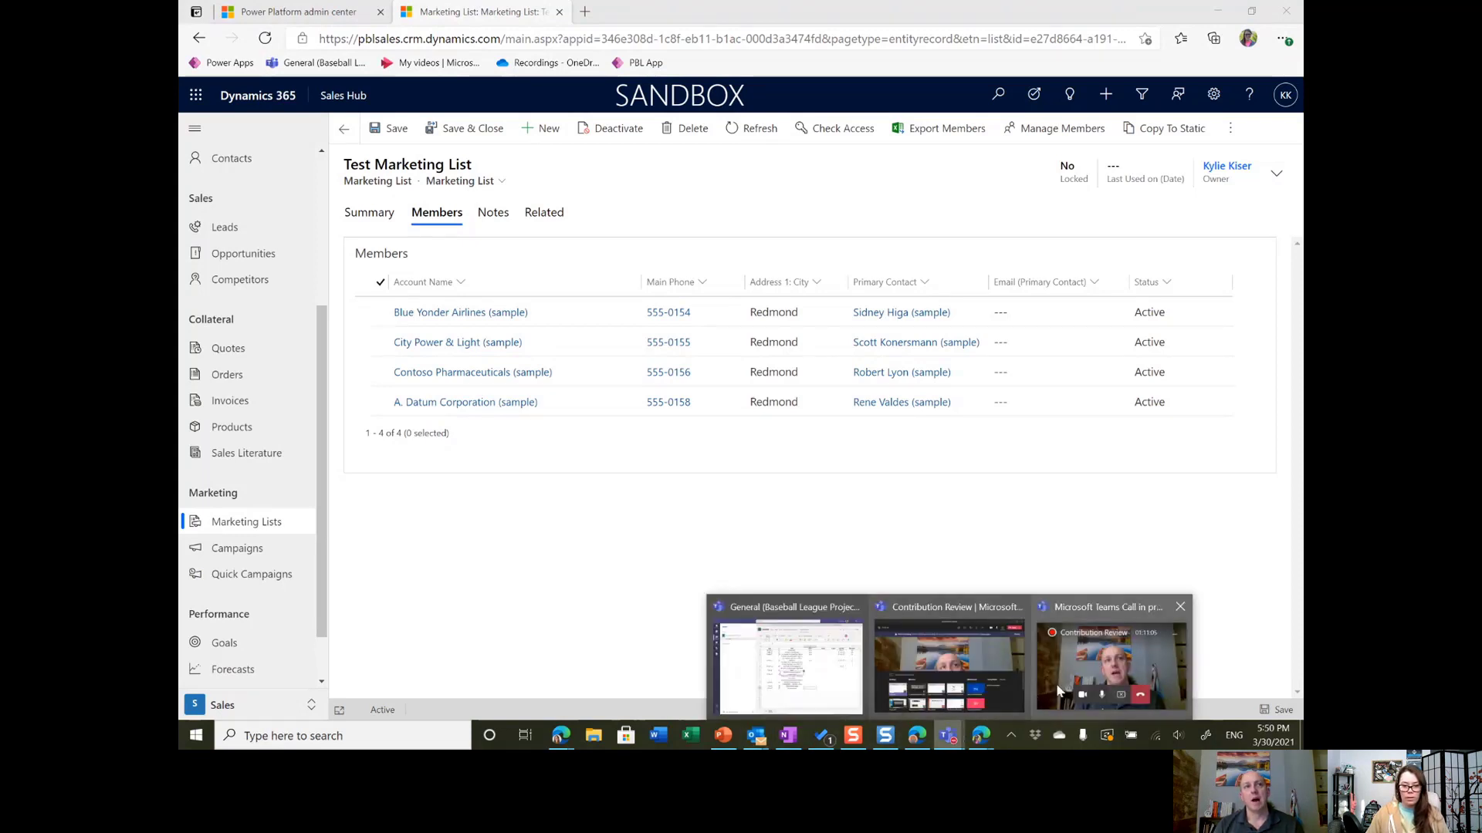
{"action": "left_click", "coordinate": [1091, 659]}
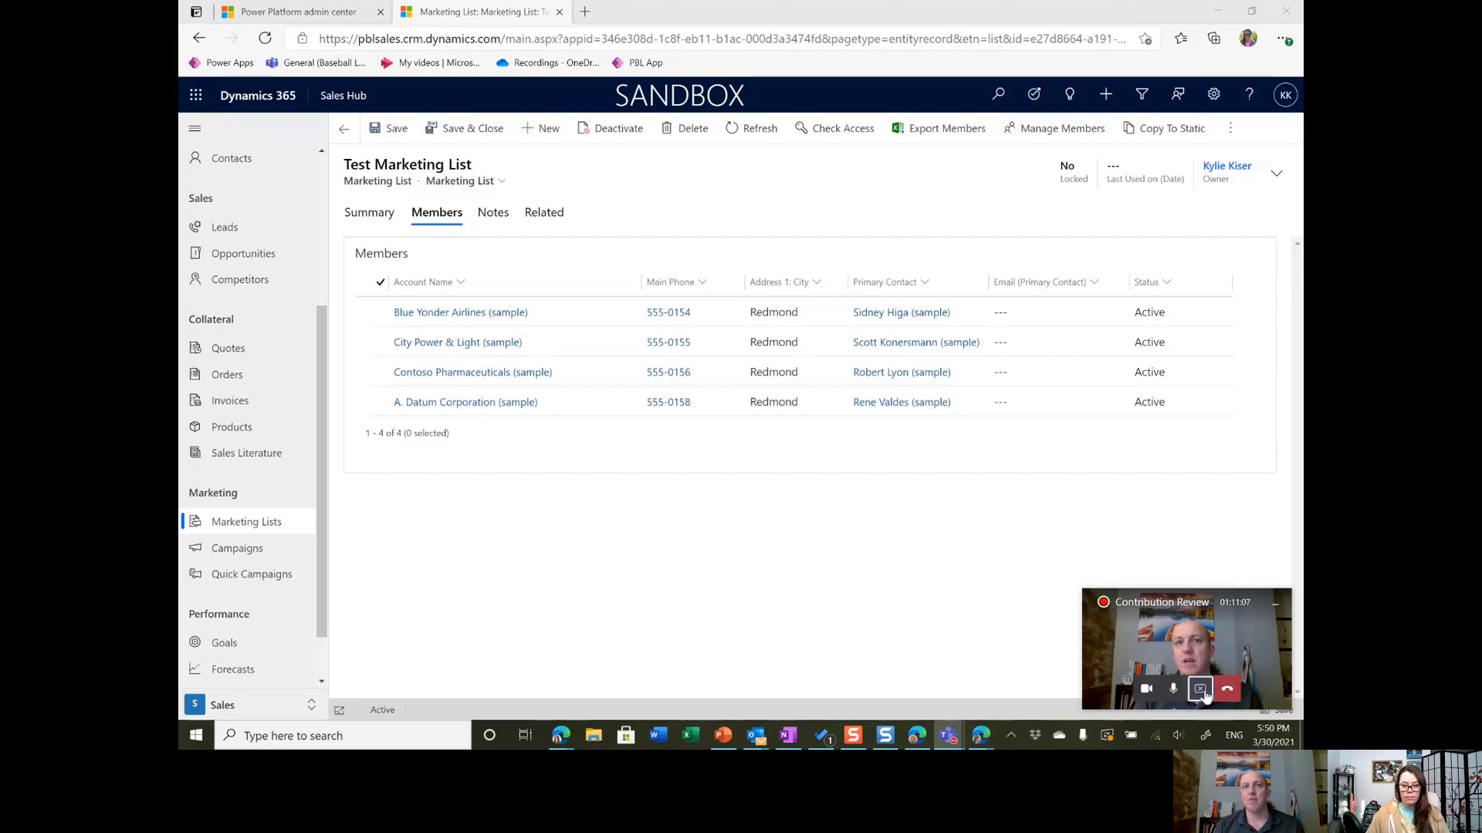
{"action": "left_click", "coordinate": [1202, 689]}
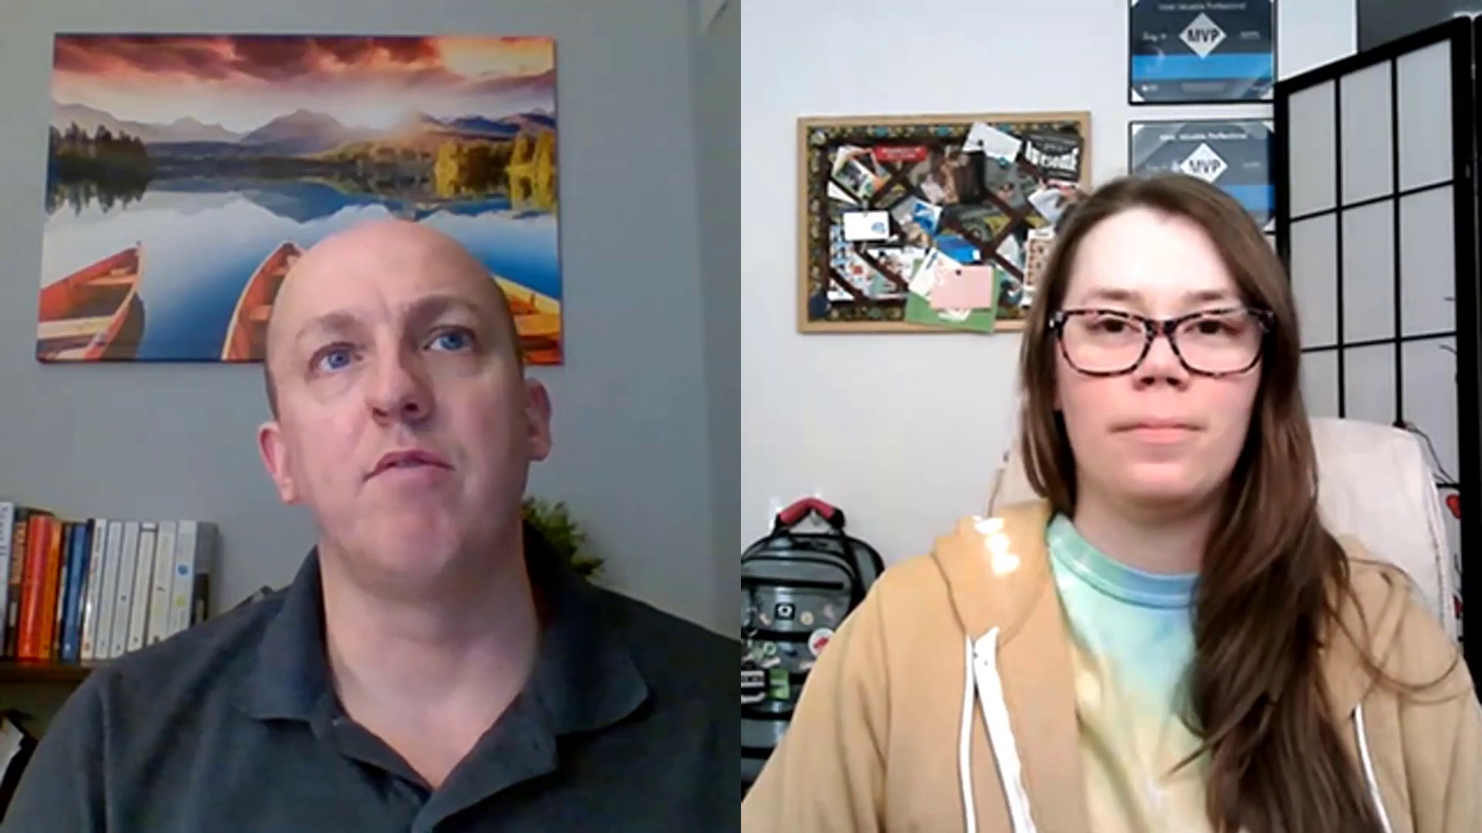